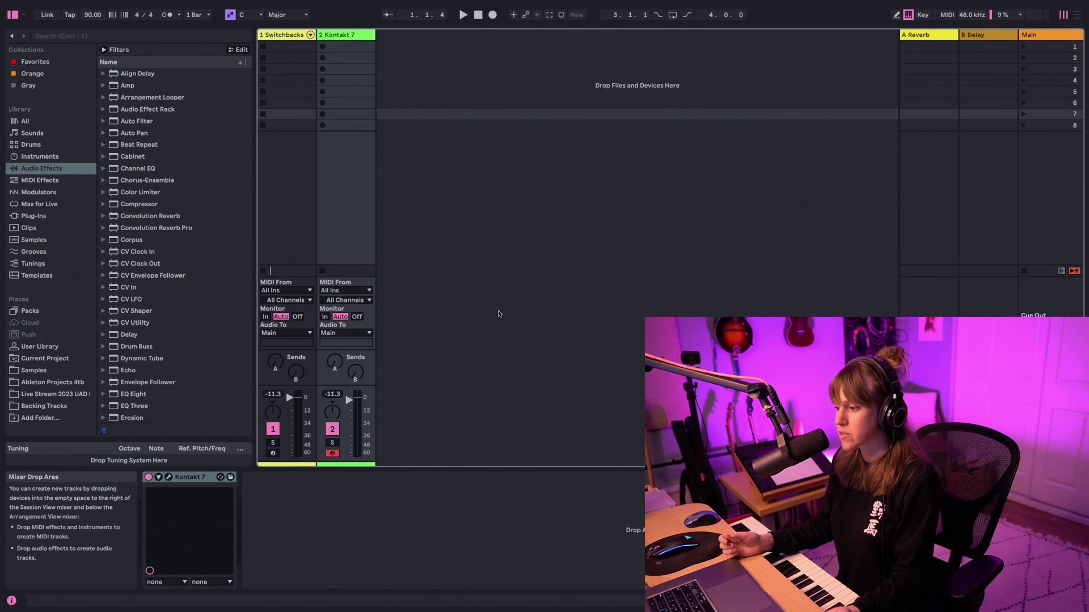
- Toggle Scale Mode off and back on
{"action": "left_click", "coordinate": [448, 288]}
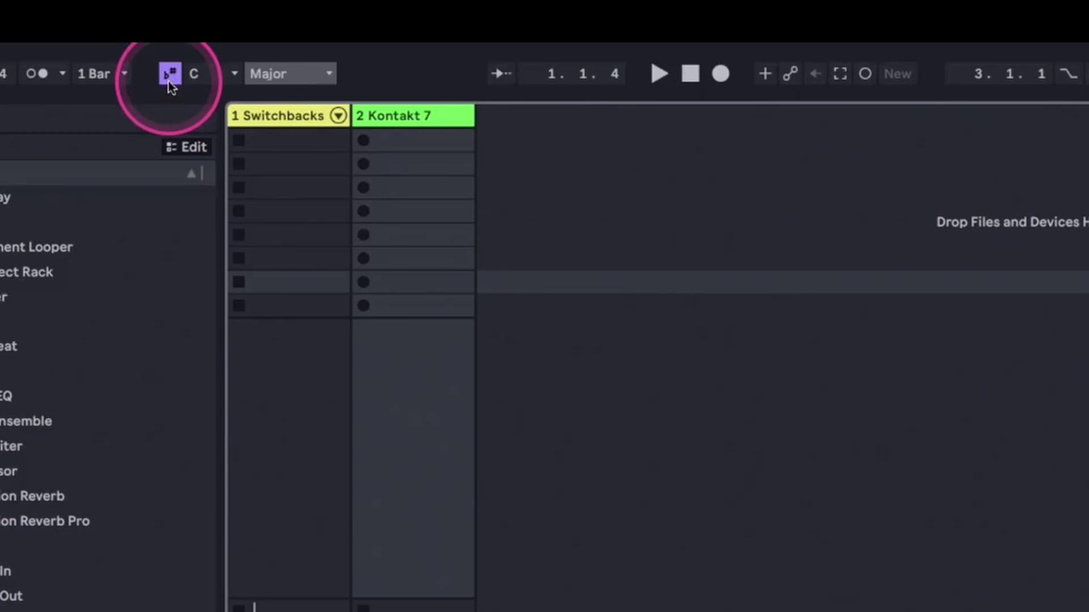
{"action": "left_click", "coordinate": [169, 83]}
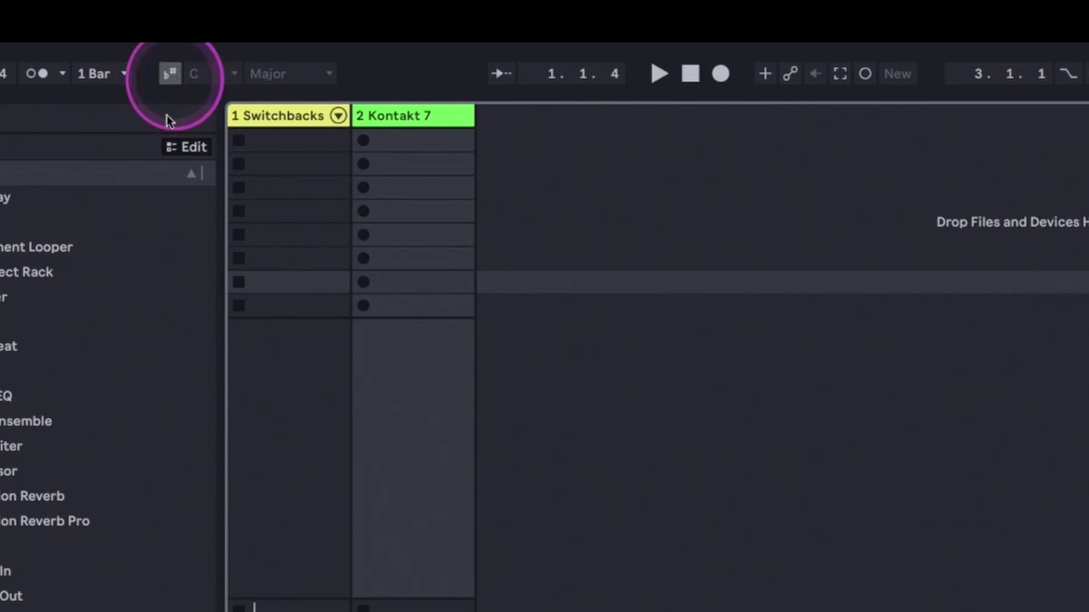
{"action": "left_click", "coordinate": [170, 80]}
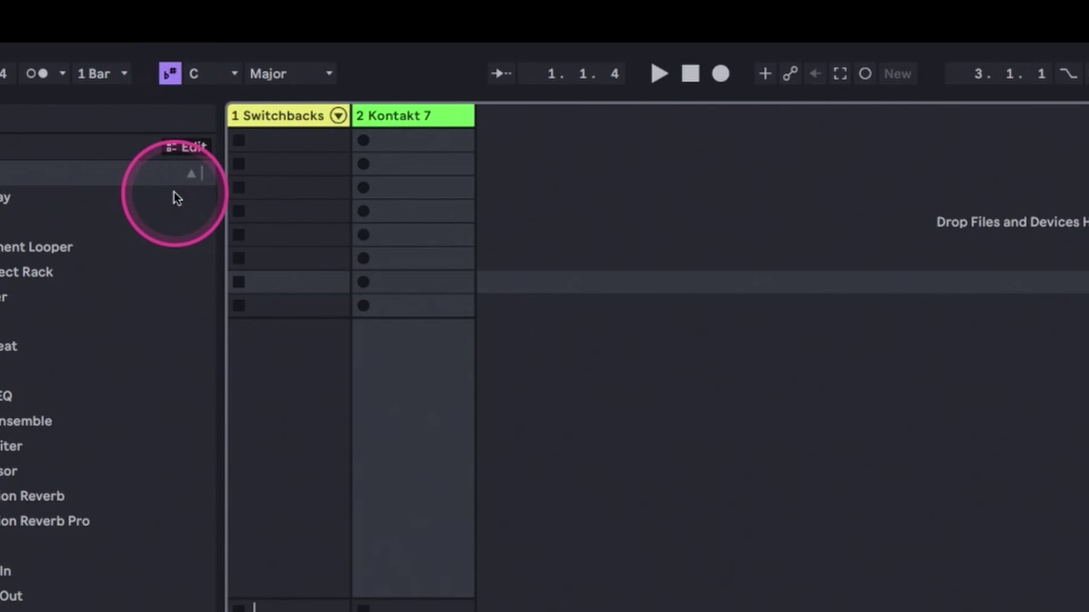
{"action": "left_click", "coordinate": [169, 78]}
{"action": "left_click", "coordinate": [170, 80]}
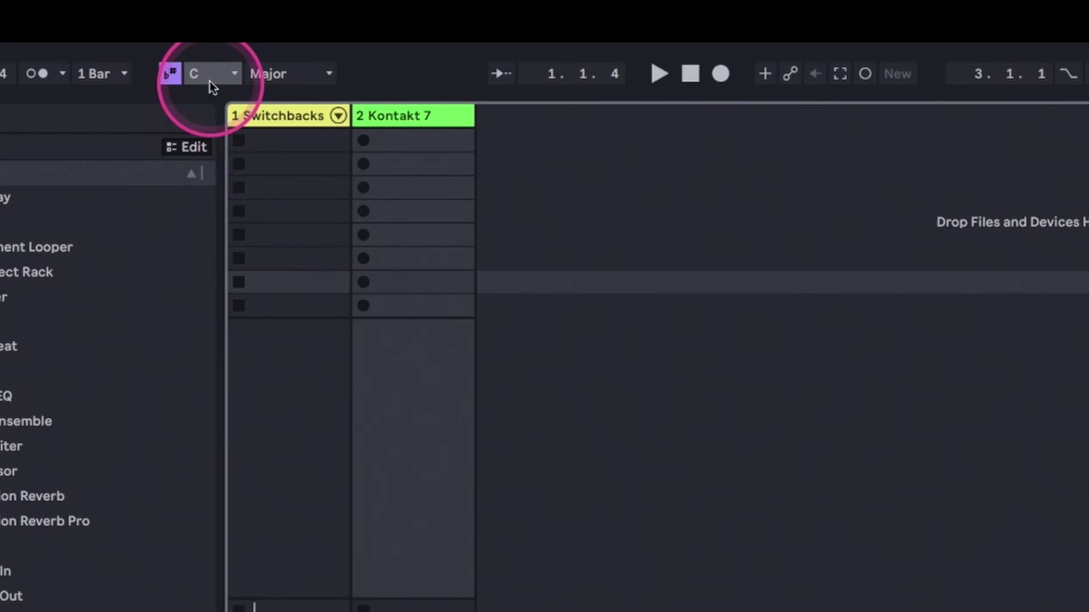
- Keep the scale at C Major, then record a new MIDI clip in Kontakt 7's first slot
{"action": "left_click", "coordinate": [210, 81]}
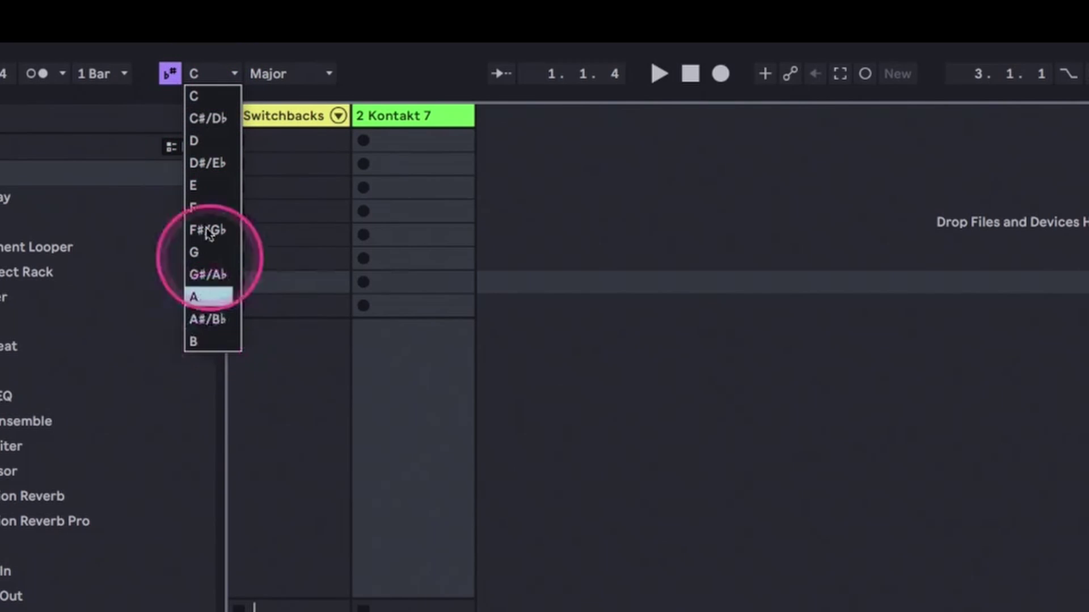
{"action": "left_click", "coordinate": [280, 80]}
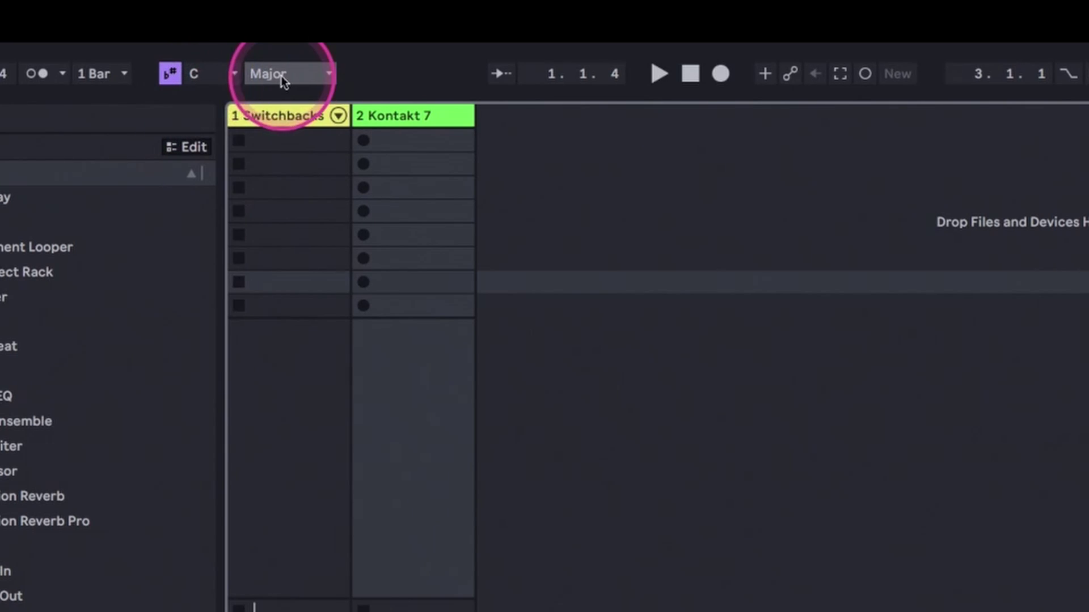
{"action": "left_click", "coordinate": [283, 80]}
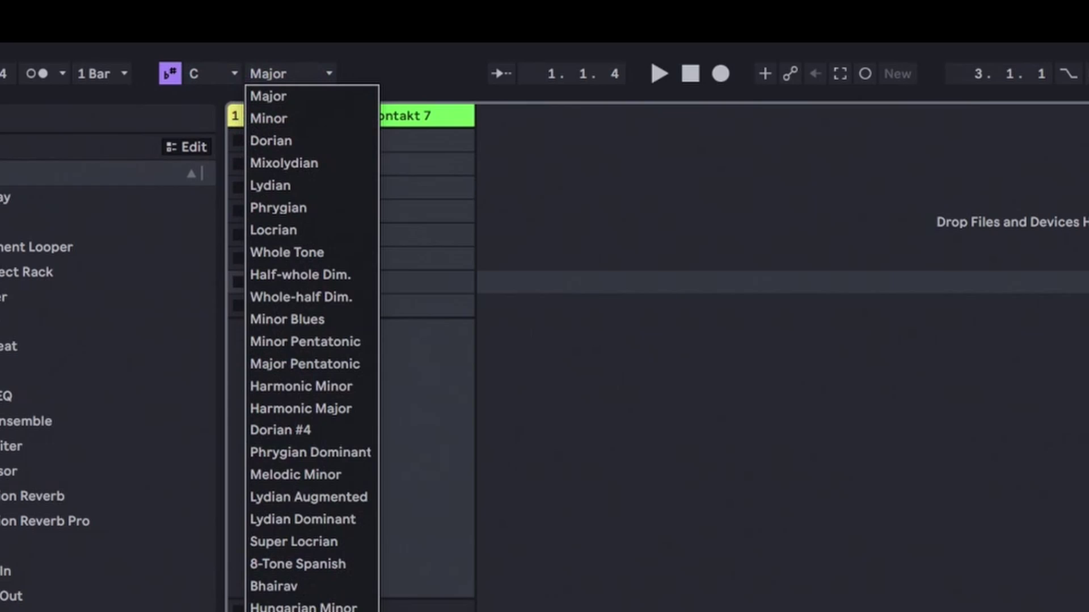
{"action": "left_click", "coordinate": [293, 96]}
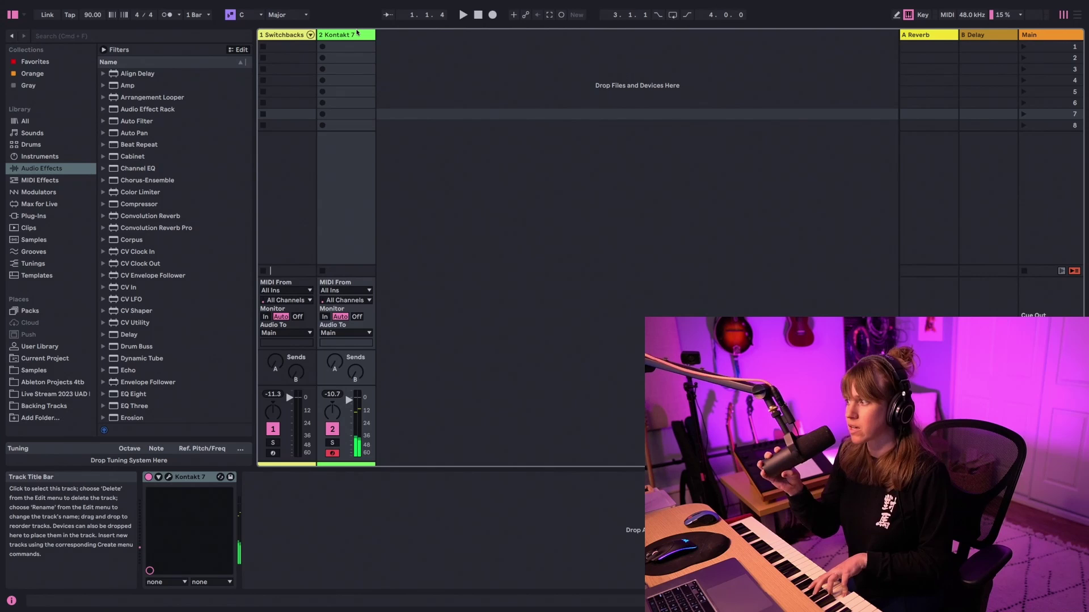
{"action": "left_click", "coordinate": [323, 47]}
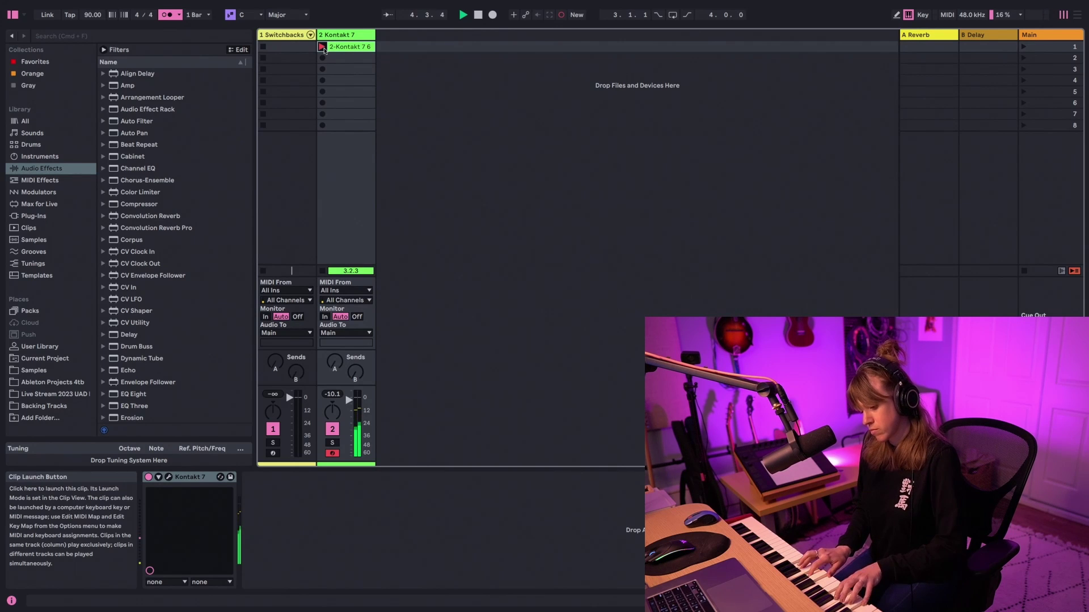
{"action": "left_click", "coordinate": [343, 46]}
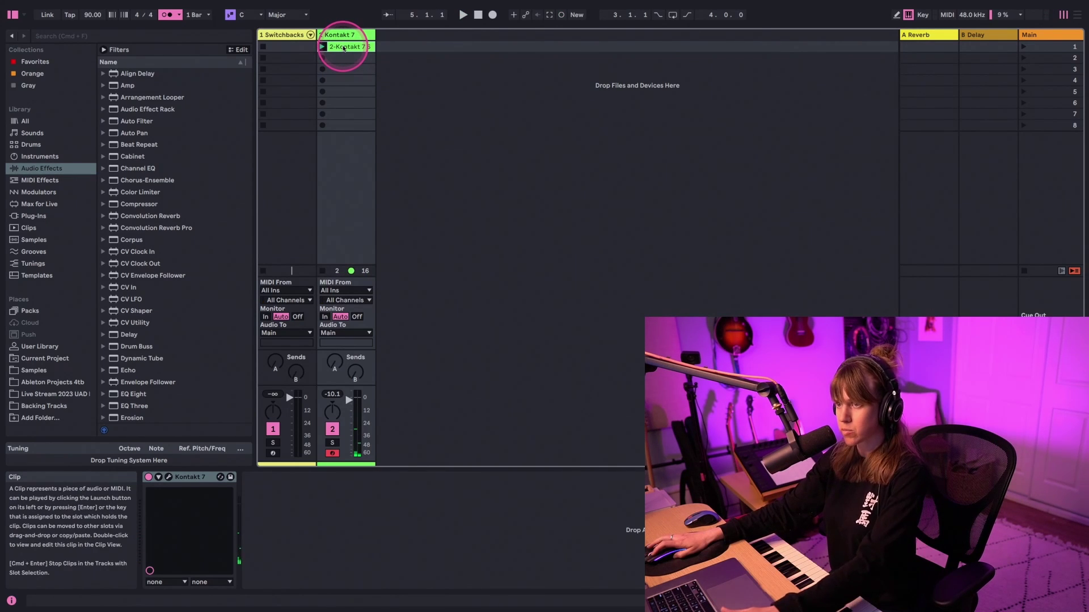
- Open the recorded clip in an enlarged editor, switching its root to E and back to C
{"action": "double_click", "coordinate": [343, 46]}
{"action": "left_click_drag", "start_coordinate": [603, 323], "coordinate": [627, 268]}
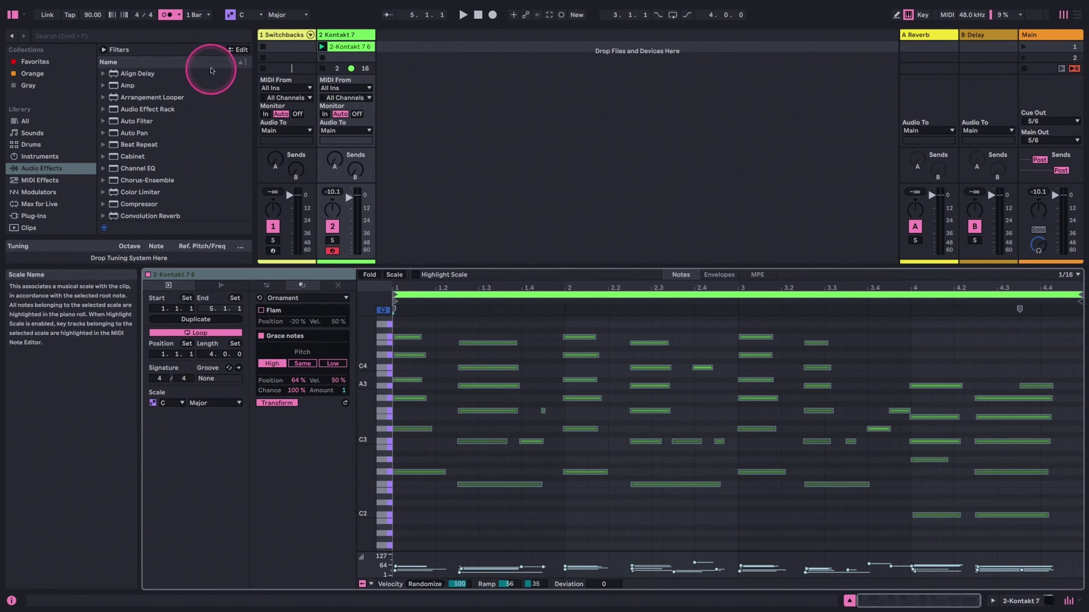
{"action": "left_click", "coordinate": [171, 402]}
{"action": "left_click", "coordinate": [171, 448]}
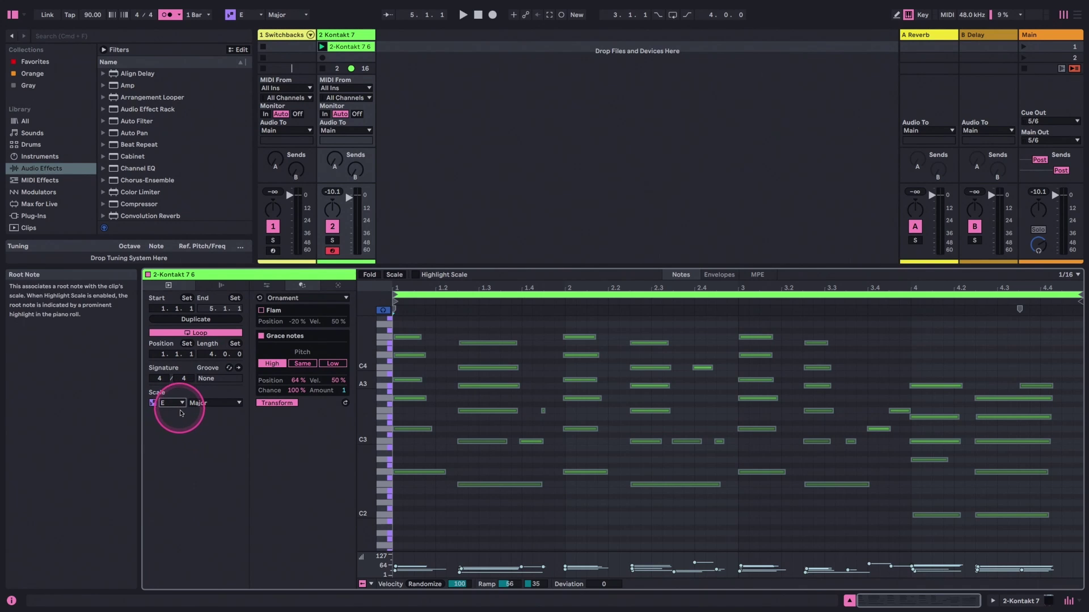
{"action": "left_click", "coordinate": [248, 21]}
{"action": "left_click", "coordinate": [244, 56]}
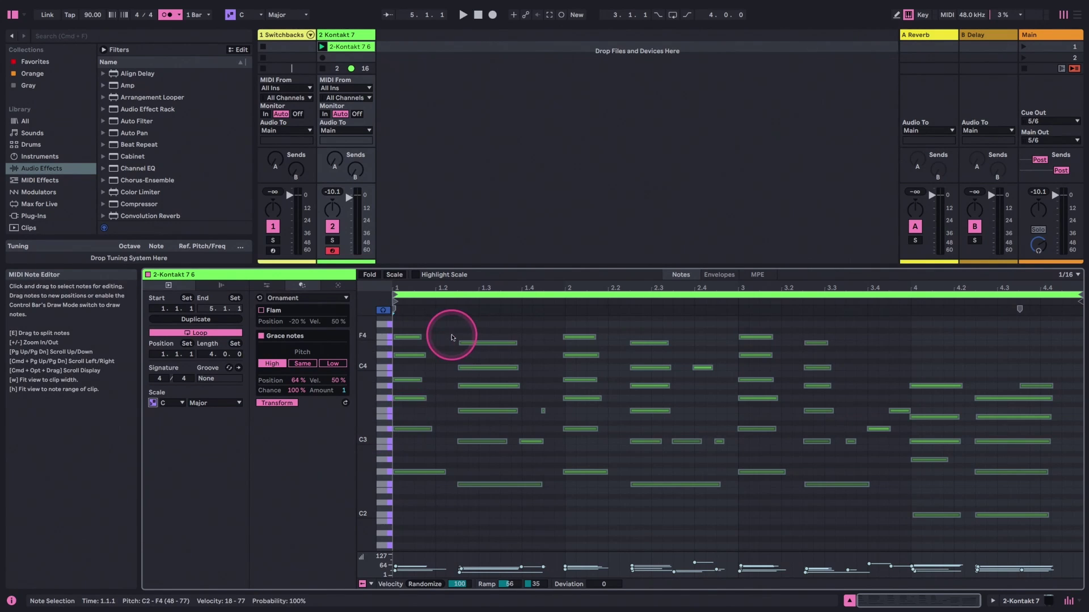
- Raise the bar-2 F4 note a semitone to F#4 and play it back
{"action": "left_click", "coordinate": [462, 374]}
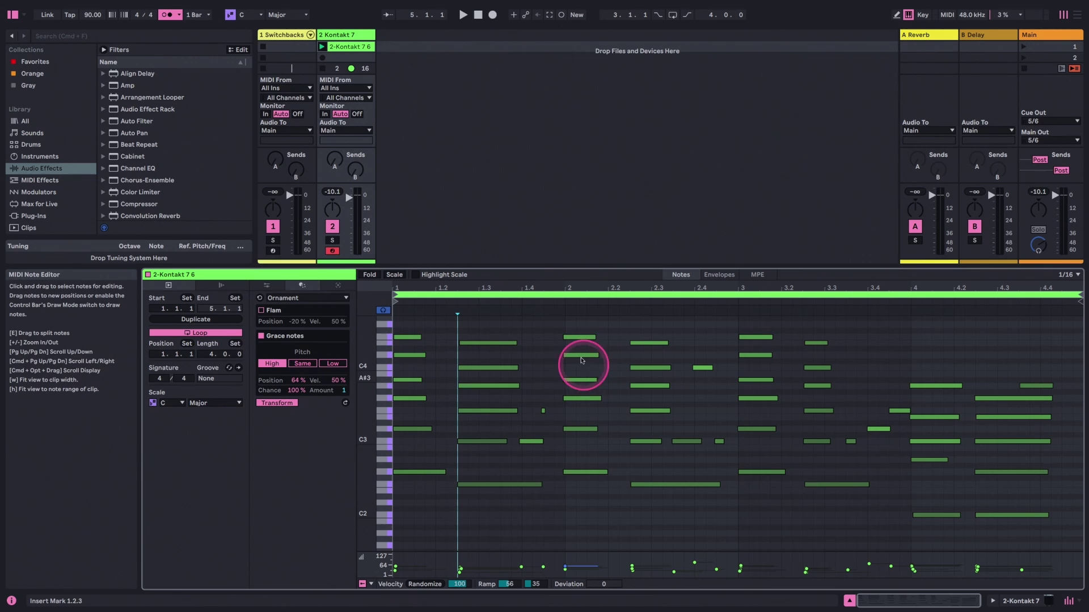
{"action": "left_click", "coordinate": [580, 338]}
{"action": "key", "text": "Up"}
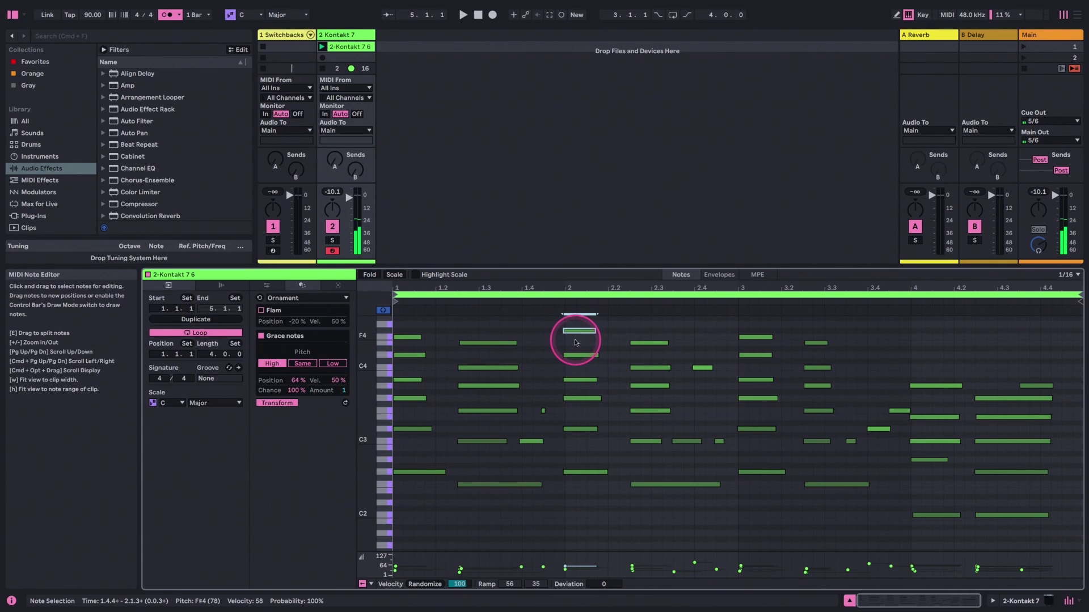
{"action": "key", "text": "space"}
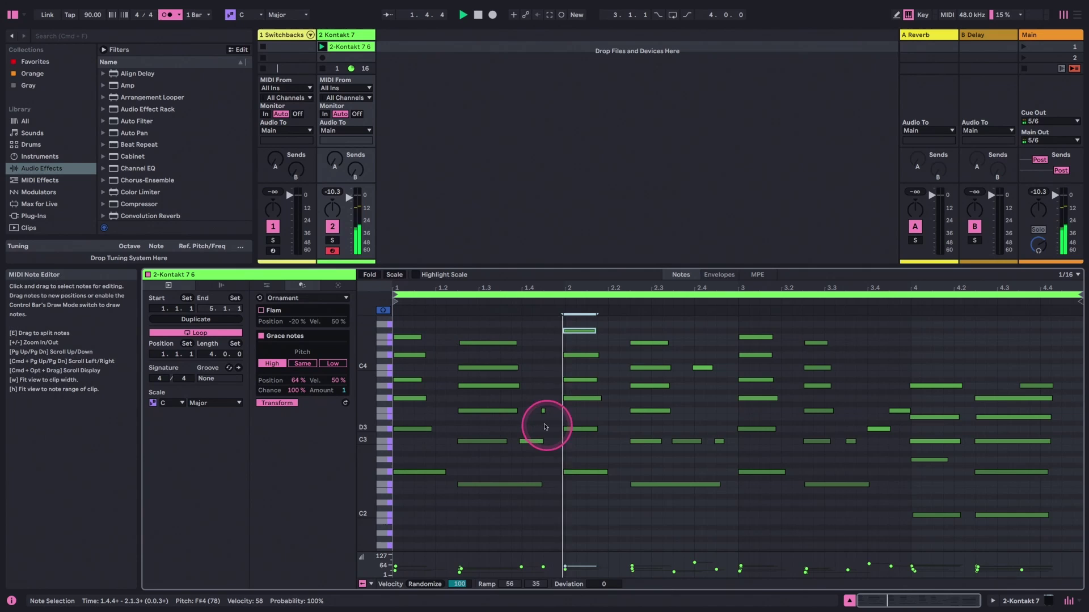
{"action": "key", "text": "space"}
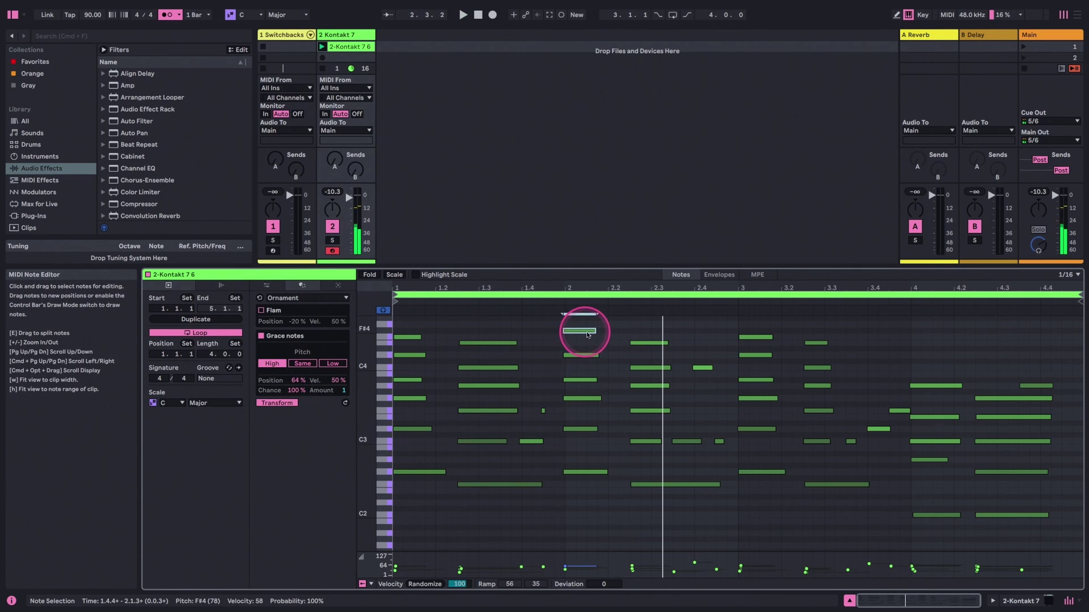
- Set the clip's root to F and fit all notes to F Major
{"action": "left_click", "coordinate": [447, 333]}
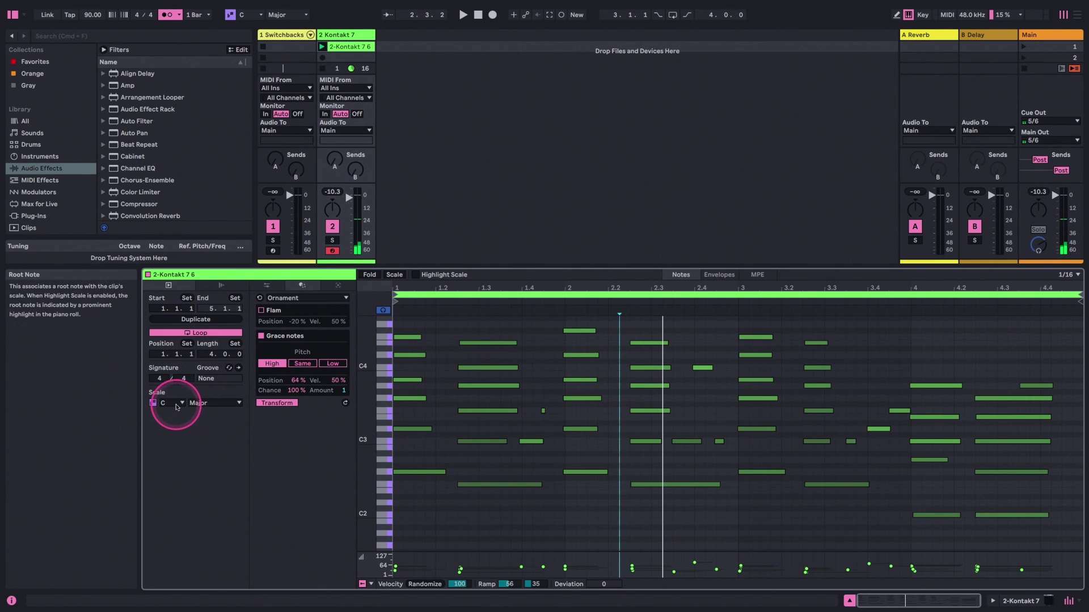
{"action": "left_click", "coordinate": [169, 403]}
{"action": "left_click", "coordinate": [170, 444]}
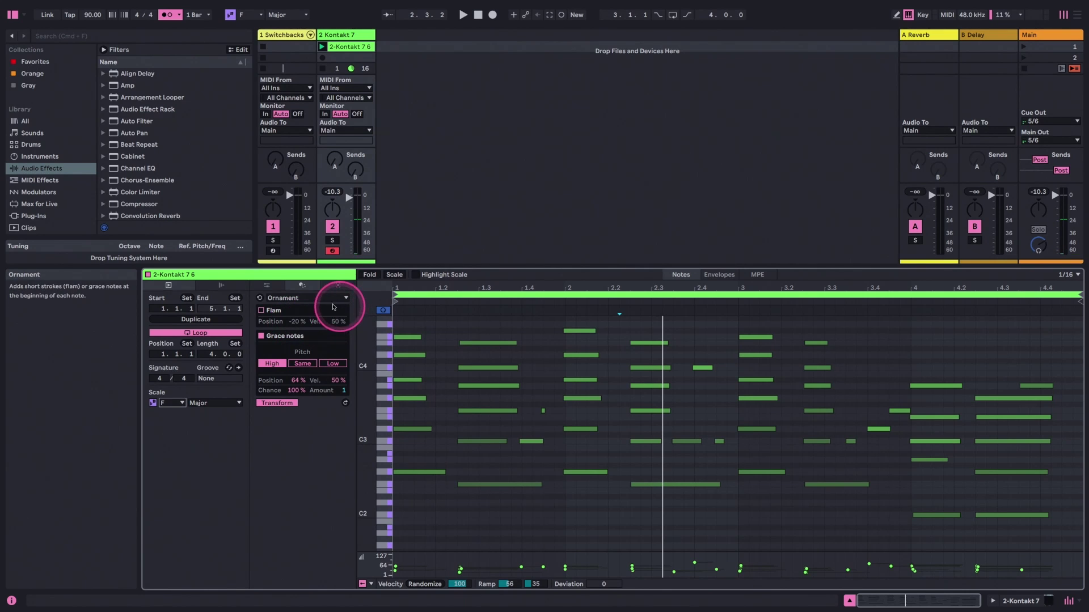
{"action": "left_click", "coordinate": [269, 286]}
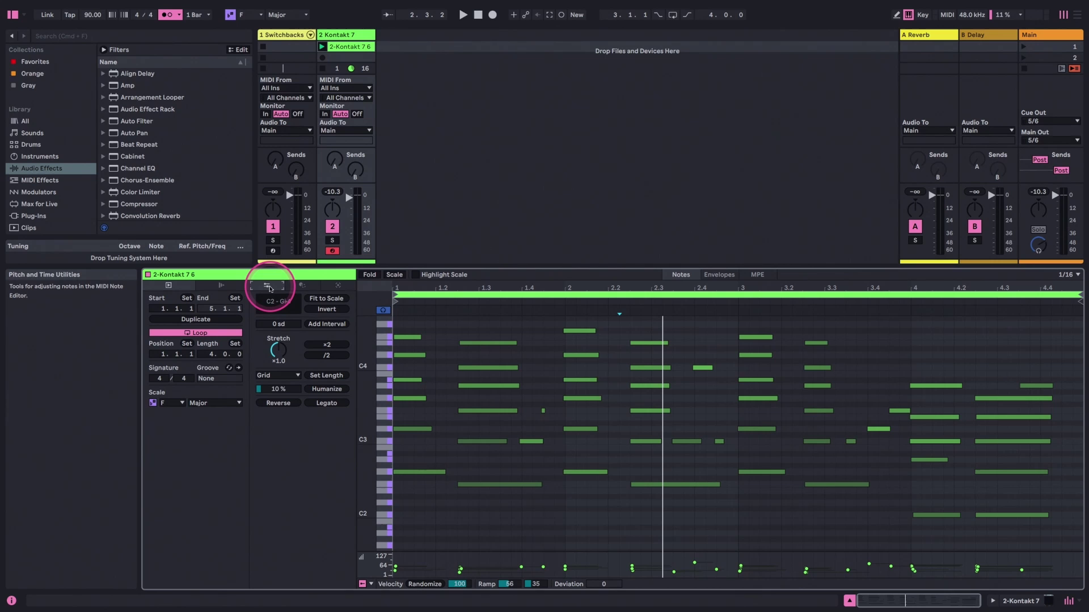
{"action": "left_click", "coordinate": [325, 299]}
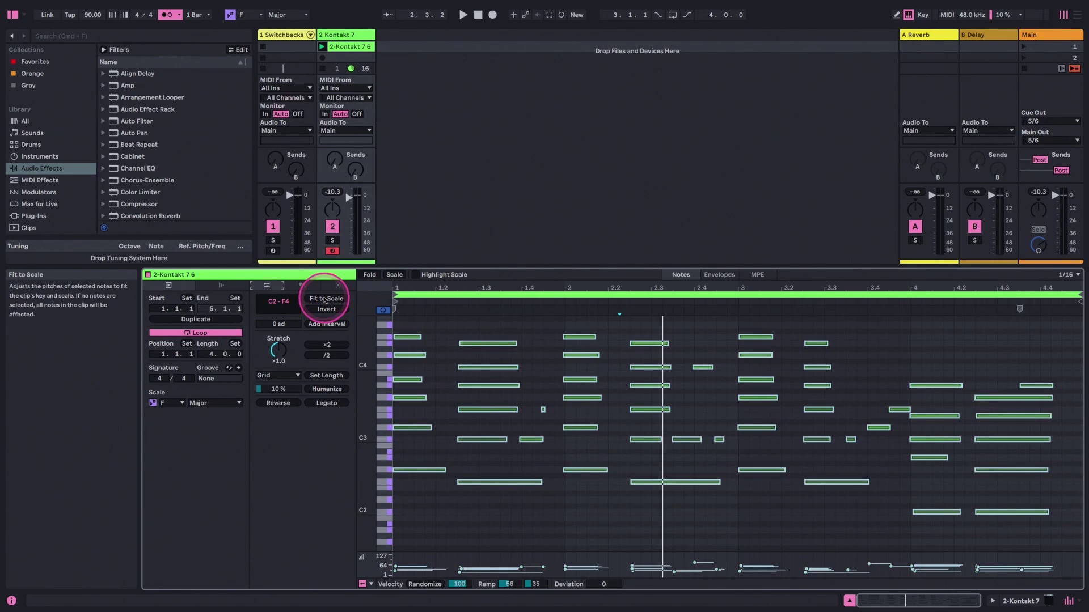
- Move a bar-2 note off-scale to G#4, refit it, play back, and turn the metronome off
{"action": "left_click", "coordinate": [569, 339]}
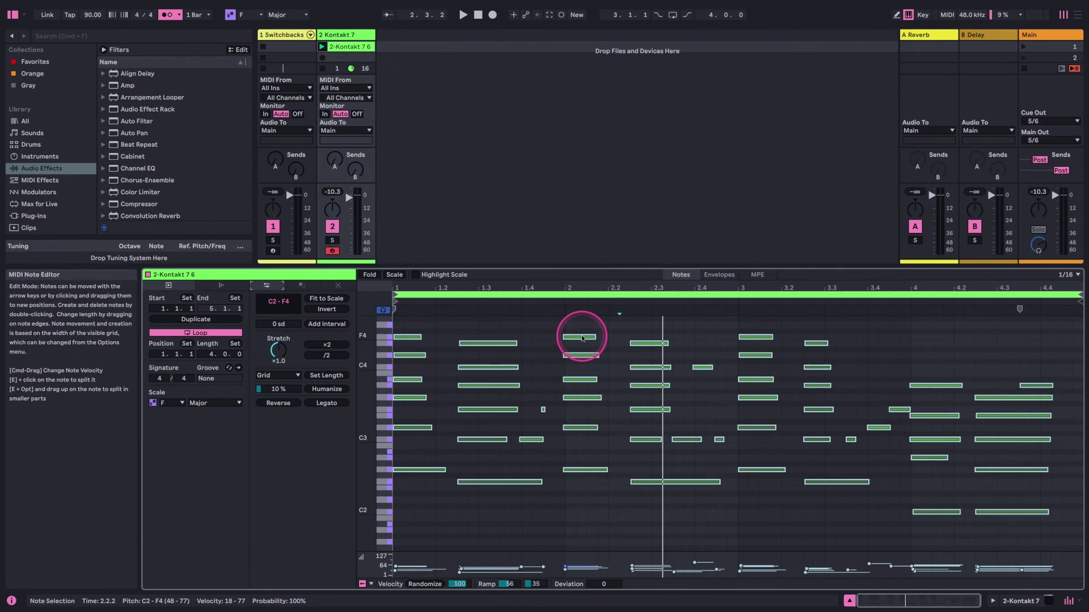
{"action": "left_click", "coordinate": [581, 340]}
{"action": "left_click_drag", "start_coordinate": [580, 338], "coordinate": [579, 333]}
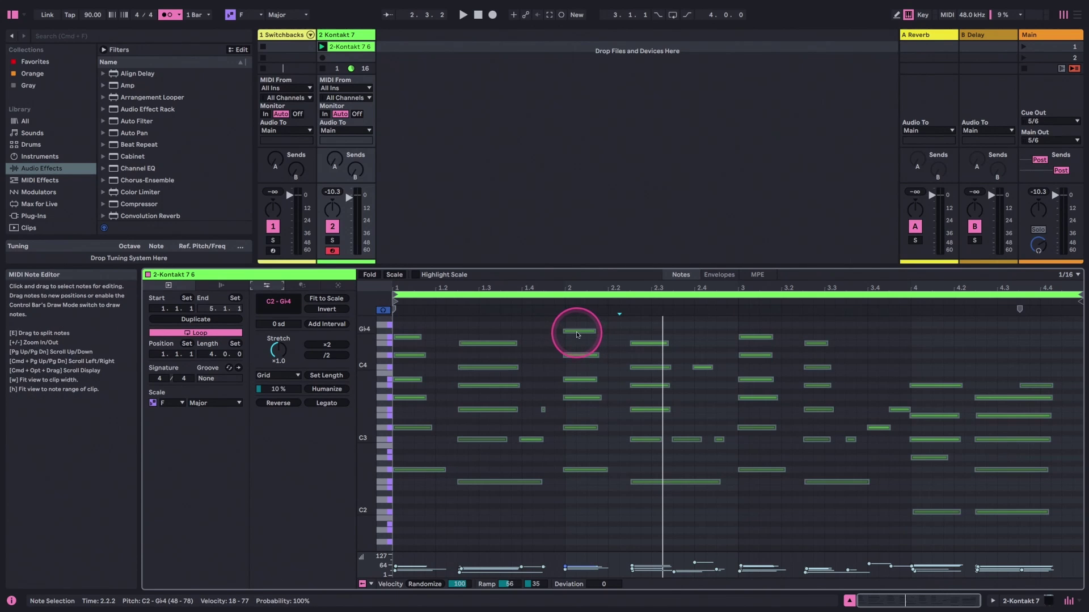
{"action": "left_click", "coordinate": [332, 304]}
{"action": "left_click", "coordinate": [610, 348]}
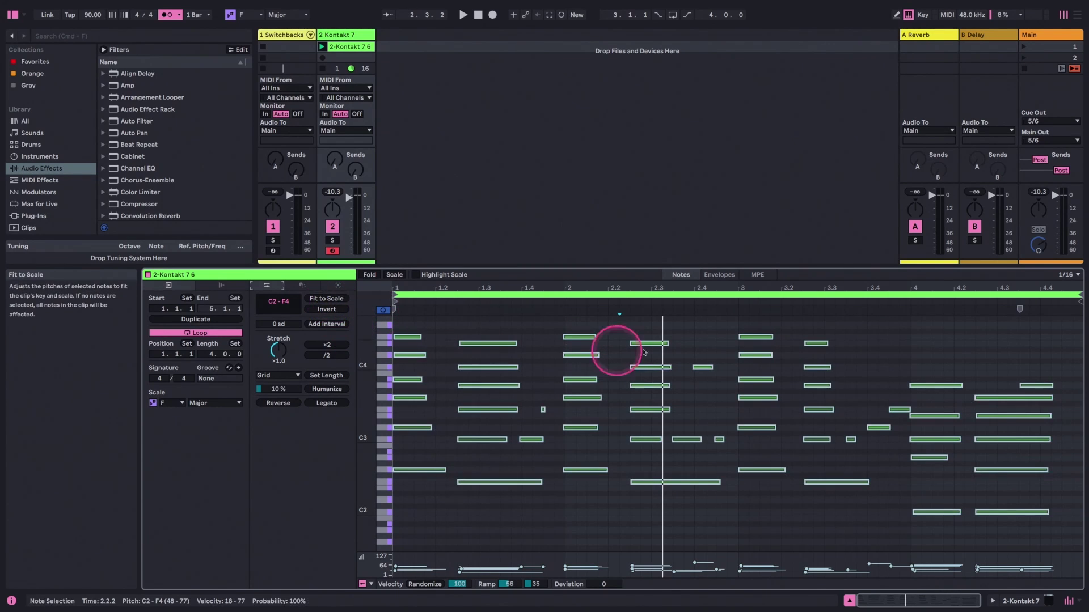
{"action": "left_click", "coordinate": [702, 344]}
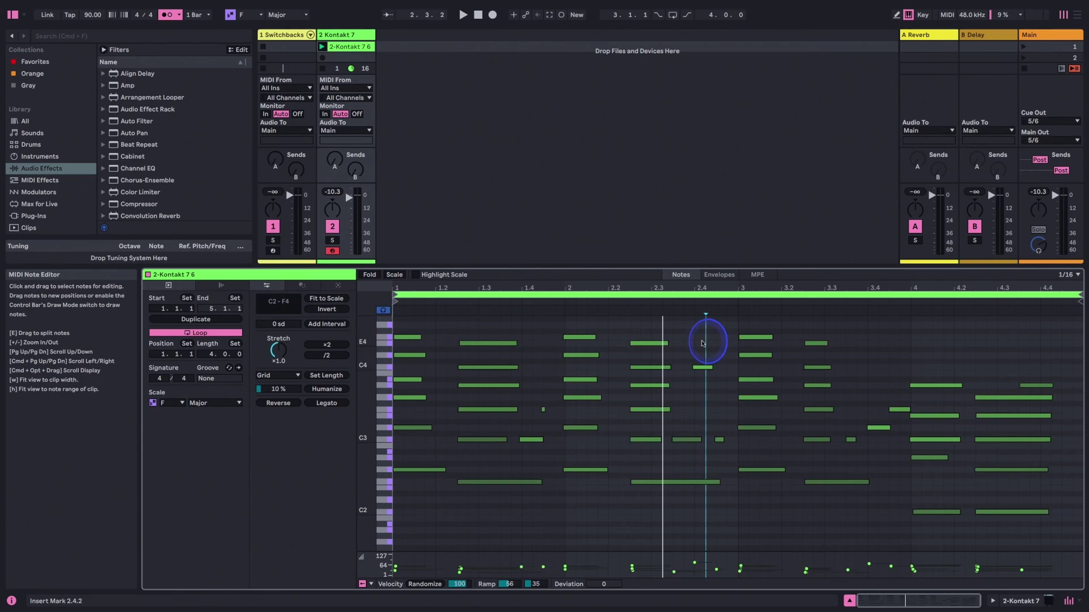
{"action": "key", "text": "space"}
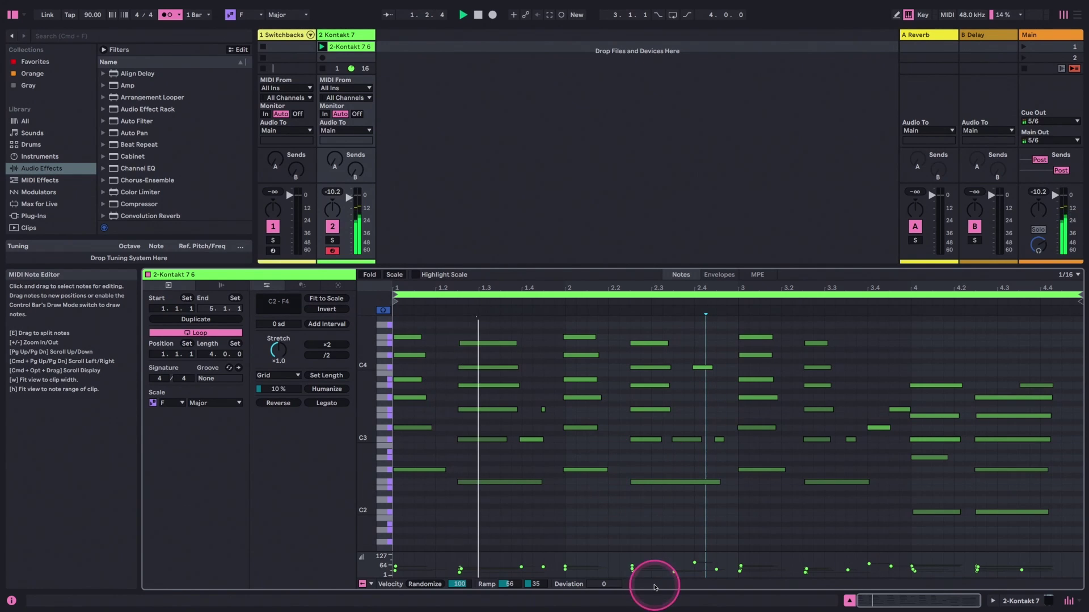
{"action": "left_click", "coordinate": [167, 14]}
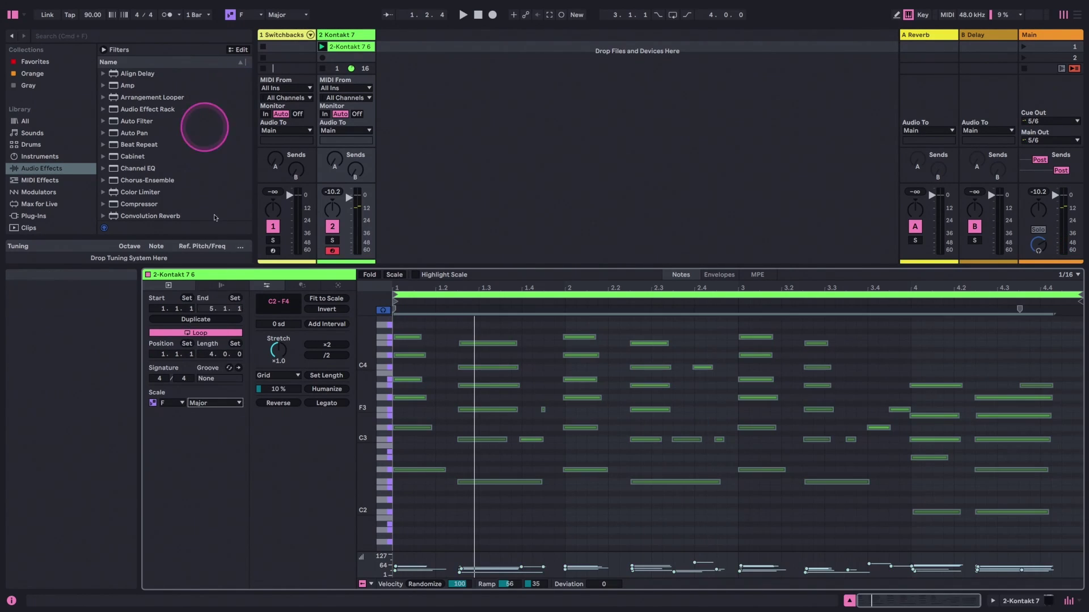
- Change the clip's scale to F Minor and fit all notes to it
{"action": "left_click", "coordinate": [205, 402]}
{"action": "left_click", "coordinate": [208, 87]}
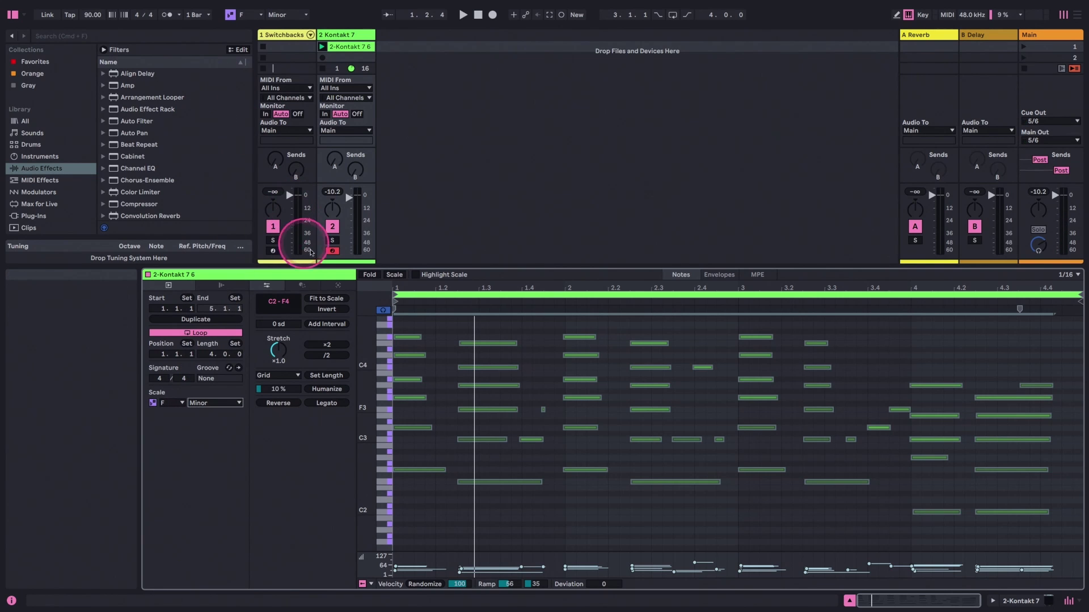
{"action": "left_click", "coordinate": [328, 299]}
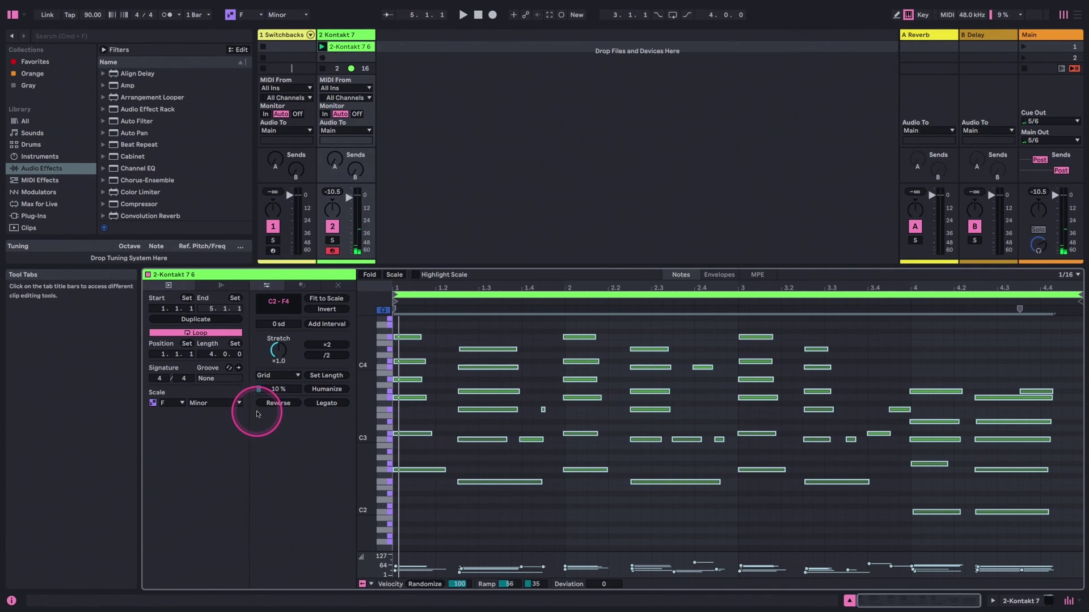
- Set the clip's scale root to G and its mode to Lydian
{"action": "left_click", "coordinate": [173, 403]}
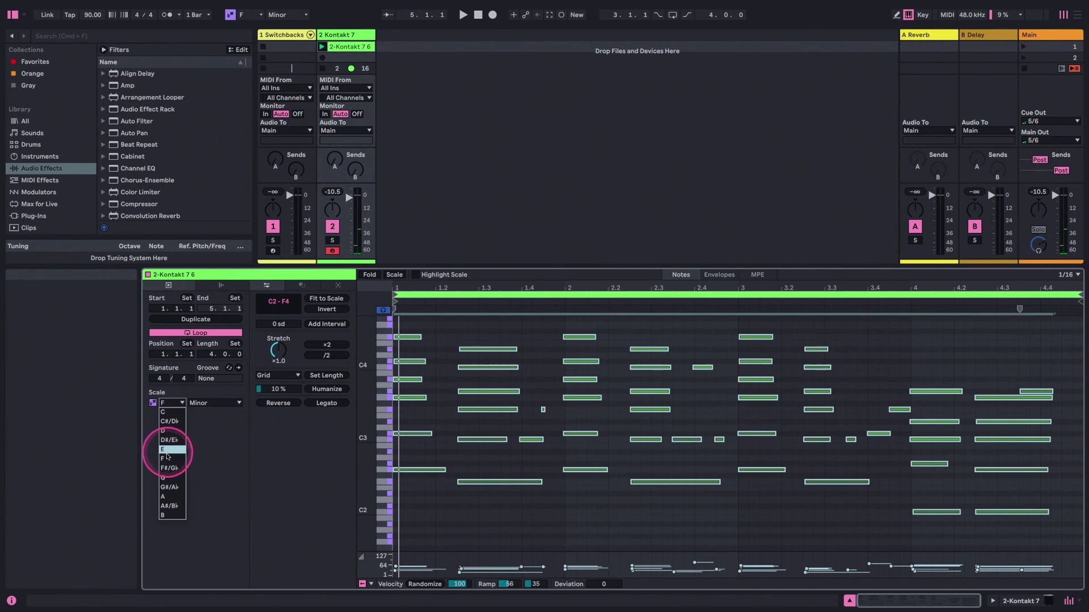
{"action": "left_click", "coordinate": [168, 478]}
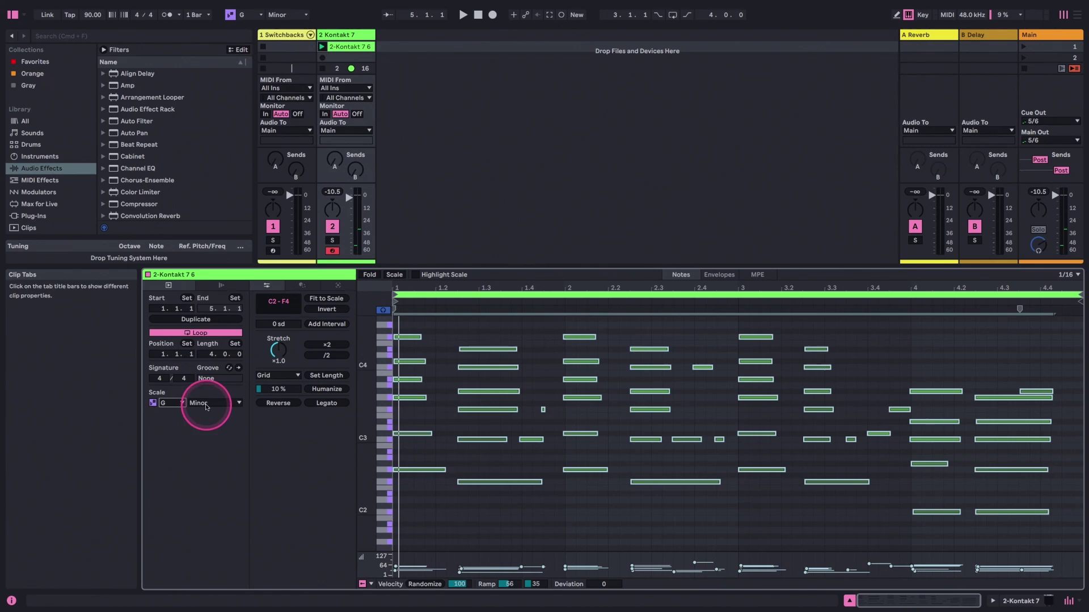
{"action": "left_click", "coordinate": [206, 404]}
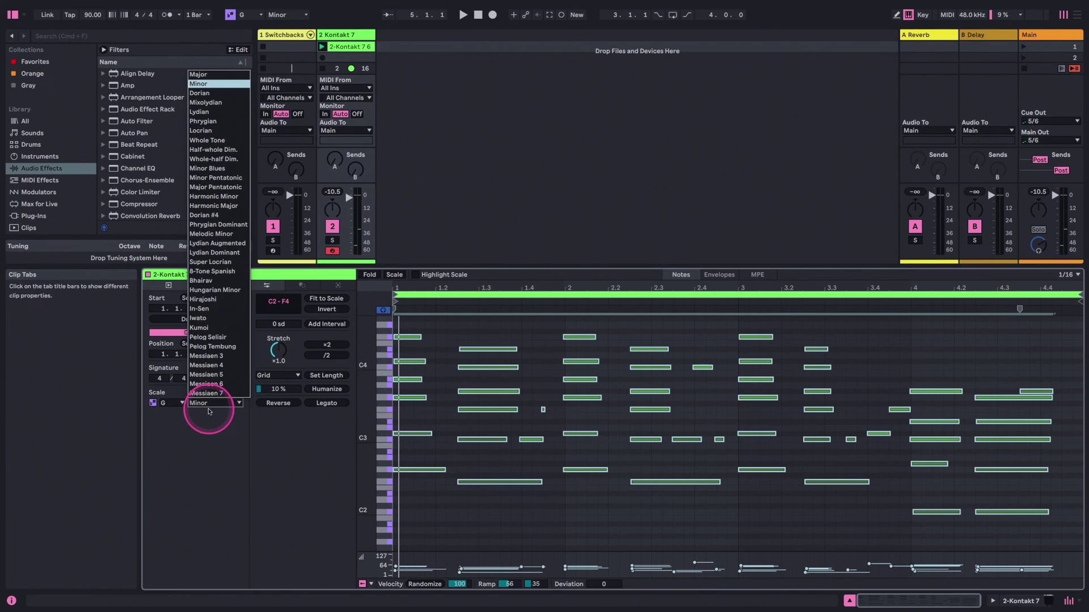
{"action": "left_click", "coordinate": [208, 113]}
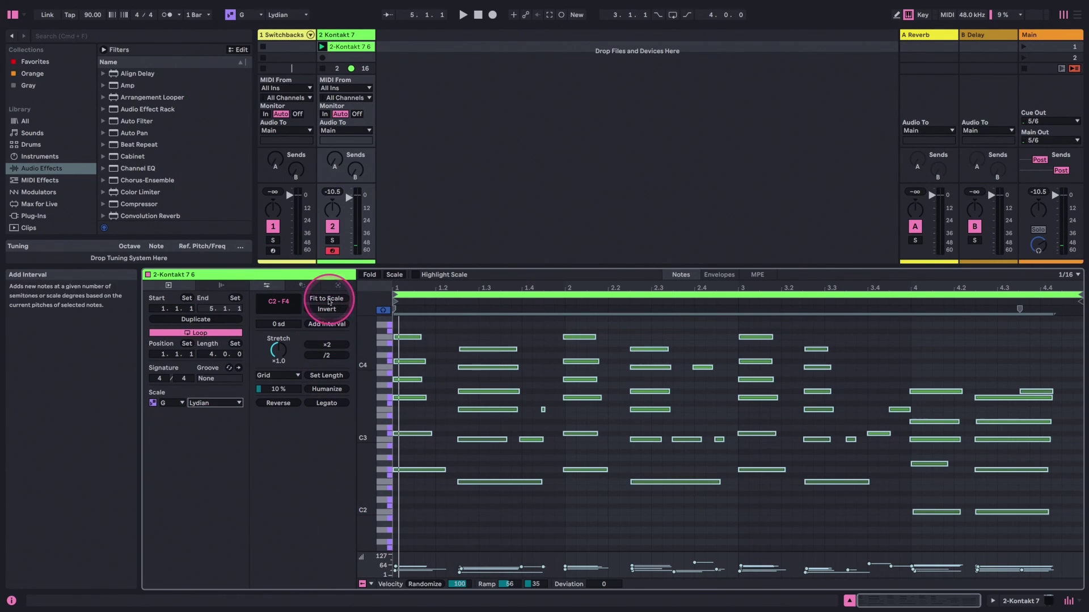
{"action": "left_click", "coordinate": [228, 402]}
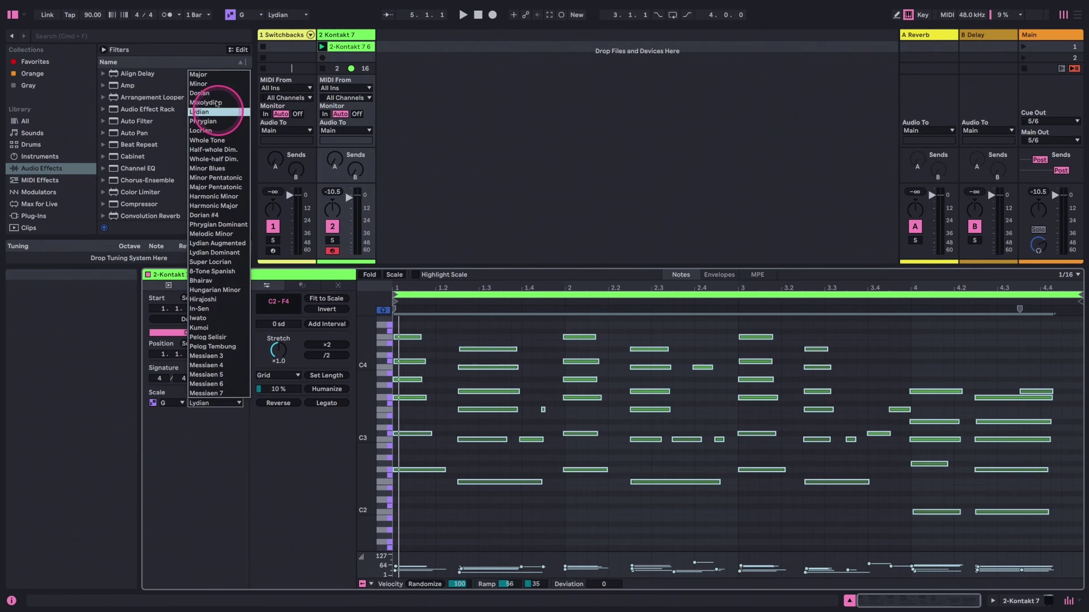
{"action": "left_click", "coordinate": [287, 425]}
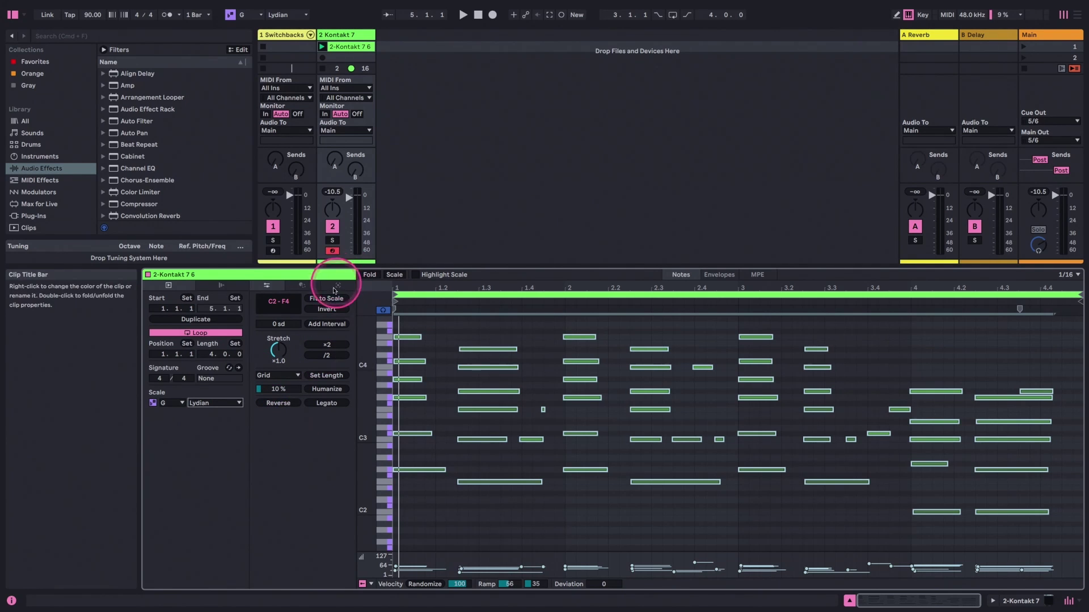
{"action": "key", "text": "Down"}
- Play the G Lydian clip back and inspect the notes in the last bar
{"action": "left_click", "coordinate": [438, 409]}
{"action": "key", "text": "space"}
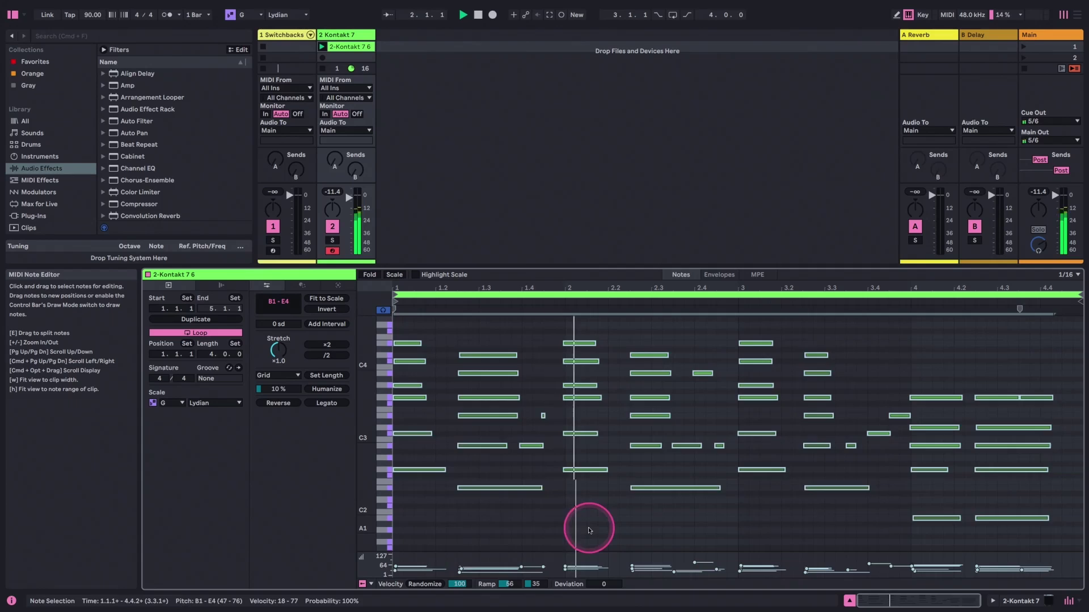
{"action": "left_click", "coordinate": [595, 545]}
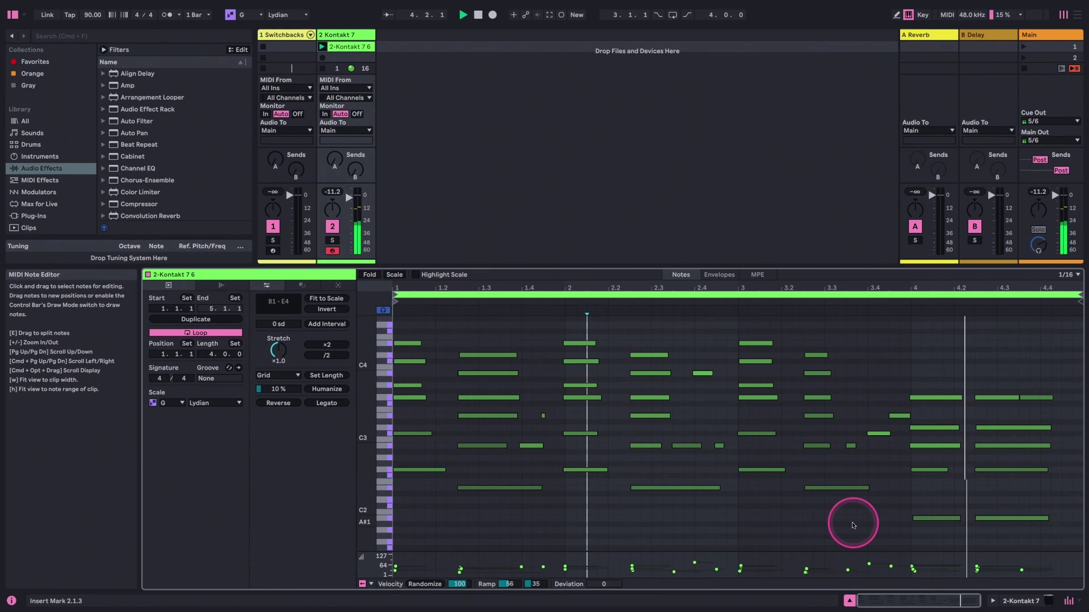
{"action": "key", "text": "space"}
{"action": "left_click_drag", "start_coordinate": [961, 390], "coordinate": [982, 413]}
{"action": "left_click_drag", "start_coordinate": [996, 355], "coordinate": [1027, 408]}
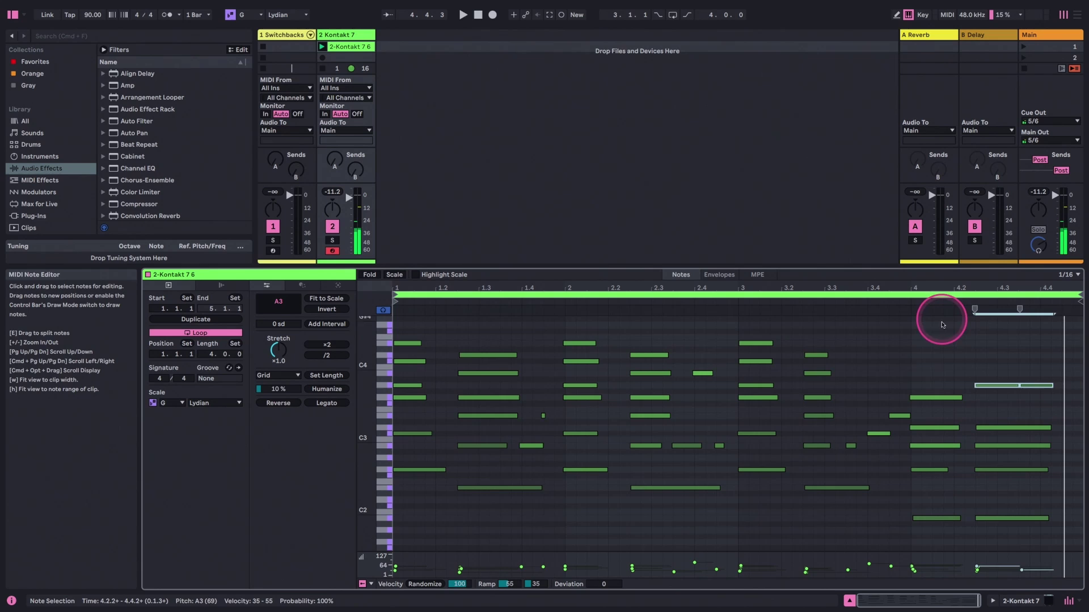
{"action": "left_click", "coordinate": [912, 324]}
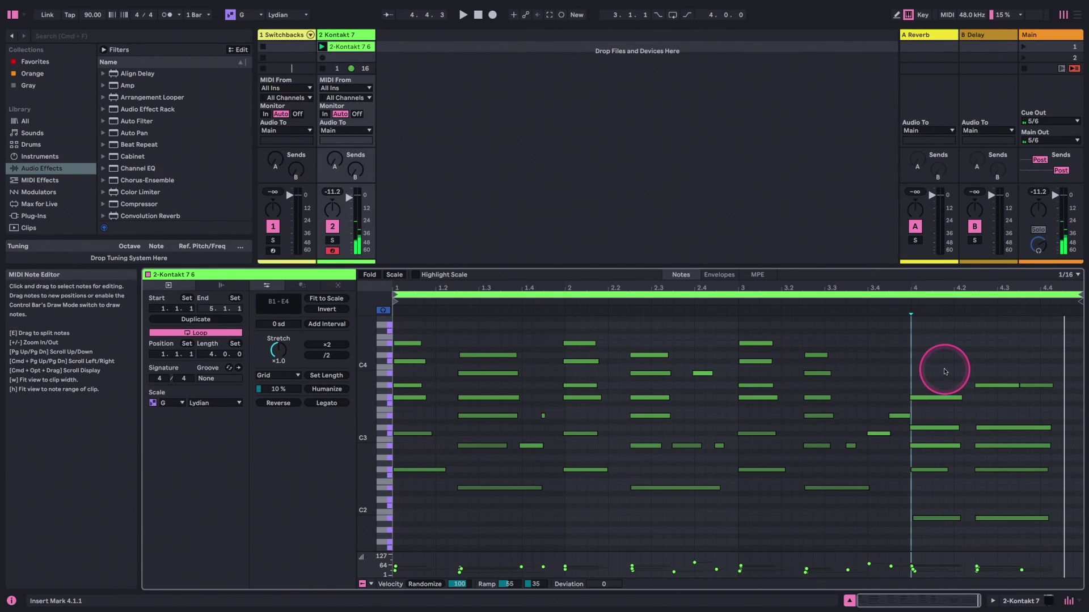
- Set the clip's scale to G Minor Pentatonic and fit its notes to it
{"action": "left_click", "coordinate": [431, 321]}
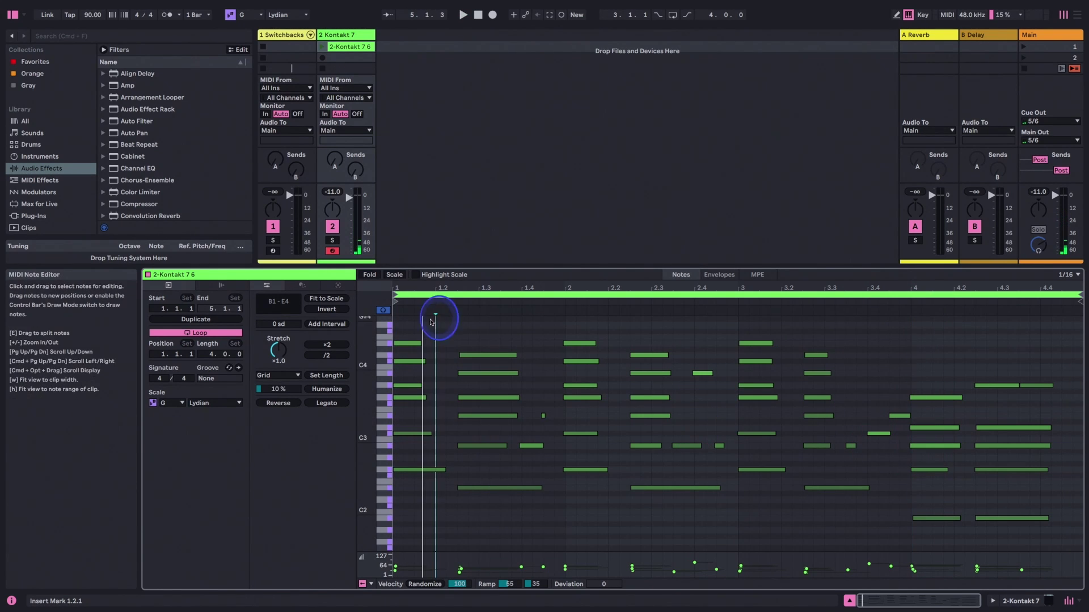
{"action": "left_click", "coordinate": [171, 403]}
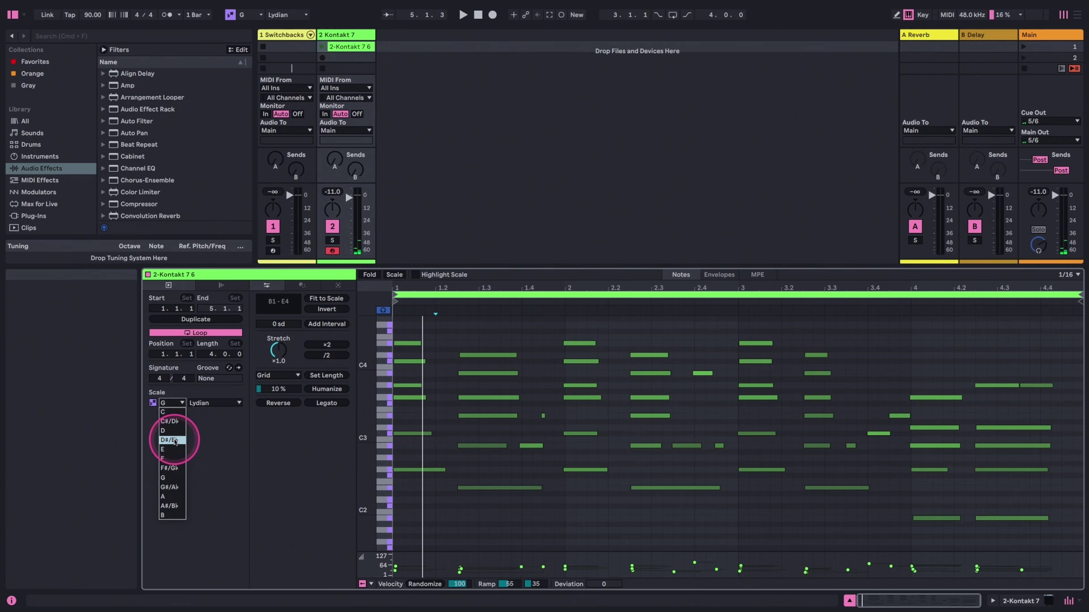
{"action": "left_click", "coordinate": [169, 480]}
{"action": "left_click", "coordinate": [207, 402]}
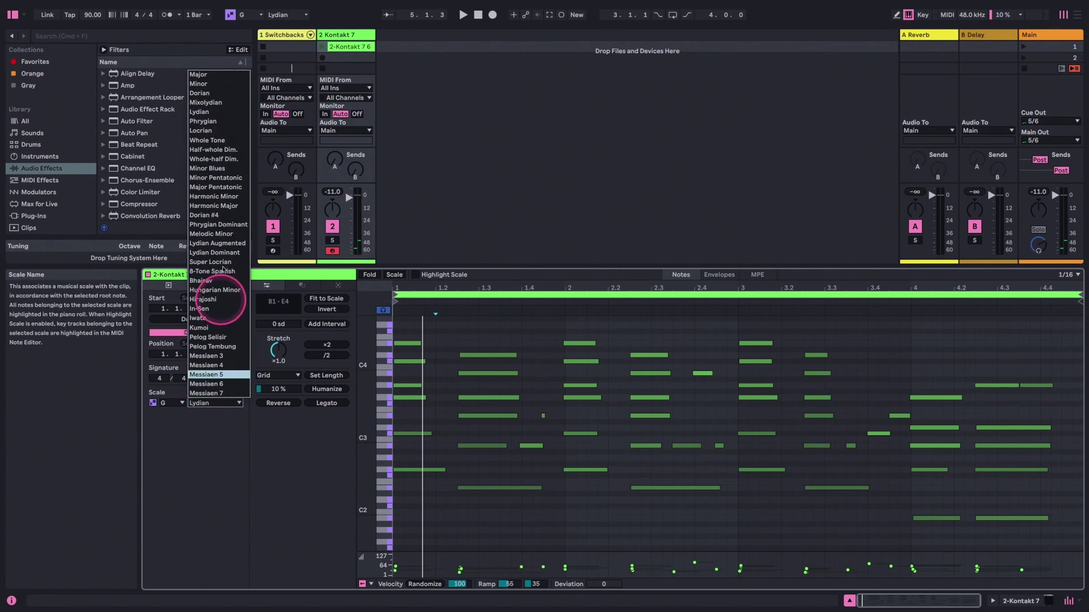
{"action": "left_click", "coordinate": [221, 178]}
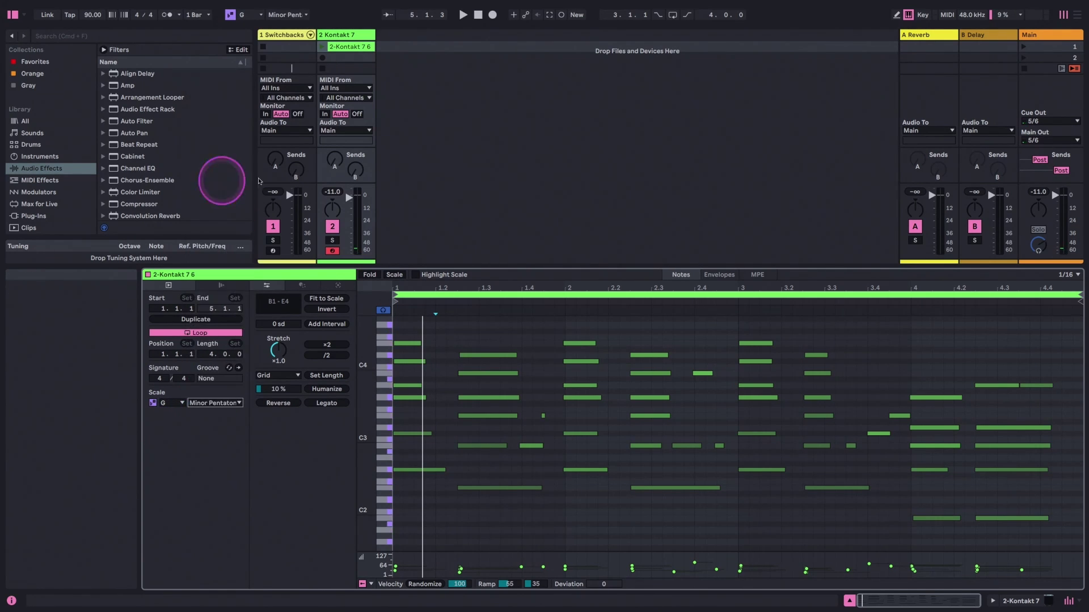
{"action": "left_click", "coordinate": [341, 299]}
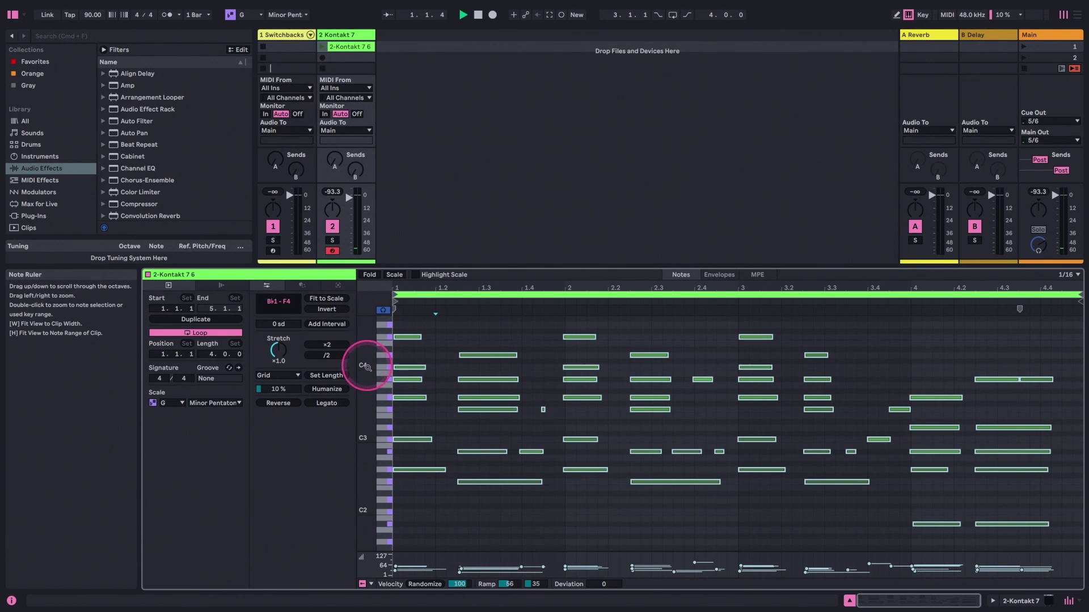
- Launch the clip to hear it, undo a stray edit, and clear the note selection
{"action": "left_click", "coordinate": [321, 47]}
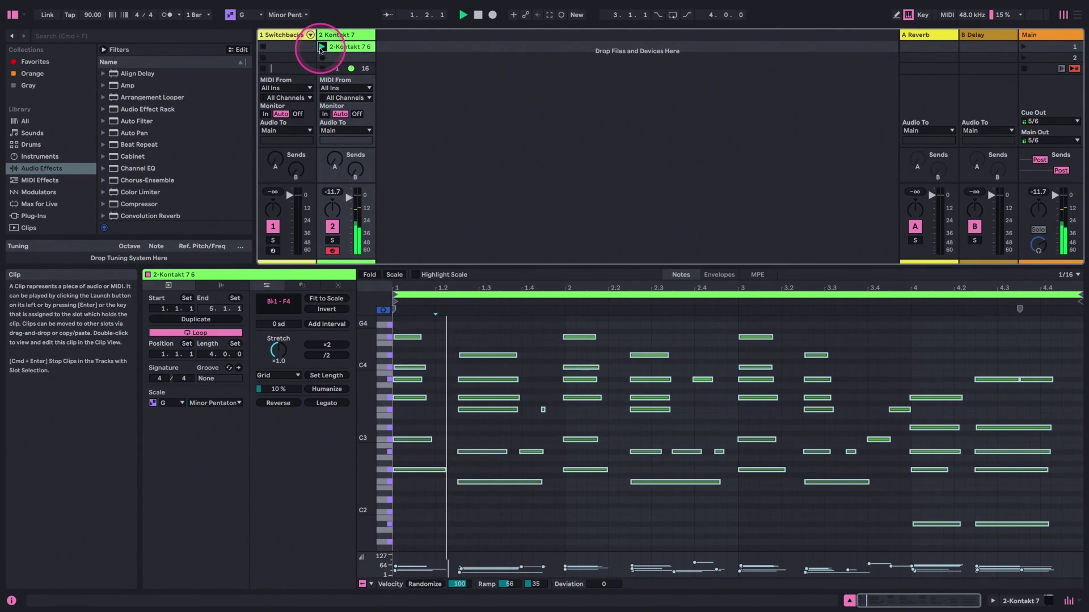
{"action": "scroll", "coordinate": [573, 453], "scroll_direction": "up", "scroll_amount": 2}
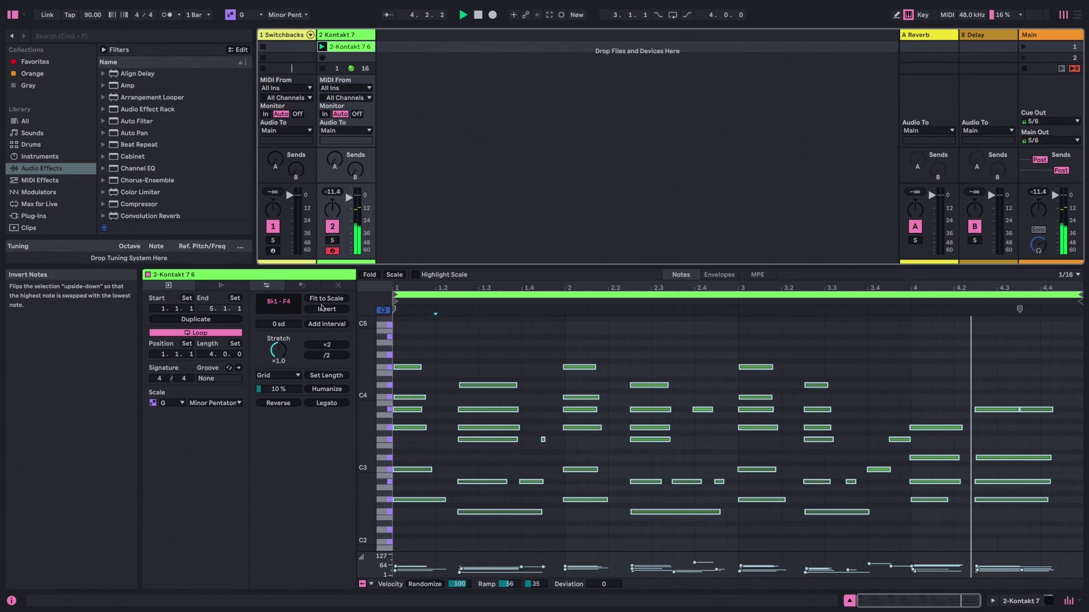
{"action": "left_click", "coordinate": [506, 506]}
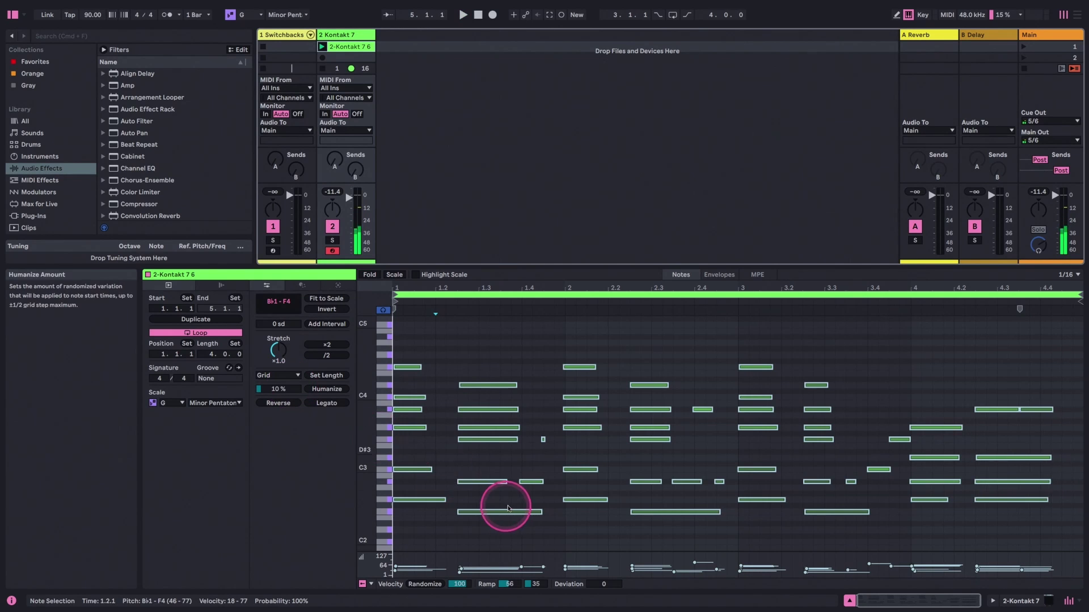
{"action": "key", "text": "super+z"}
{"action": "left_click", "coordinate": [547, 361]}
{"action": "left_click", "coordinate": [564, 462]}
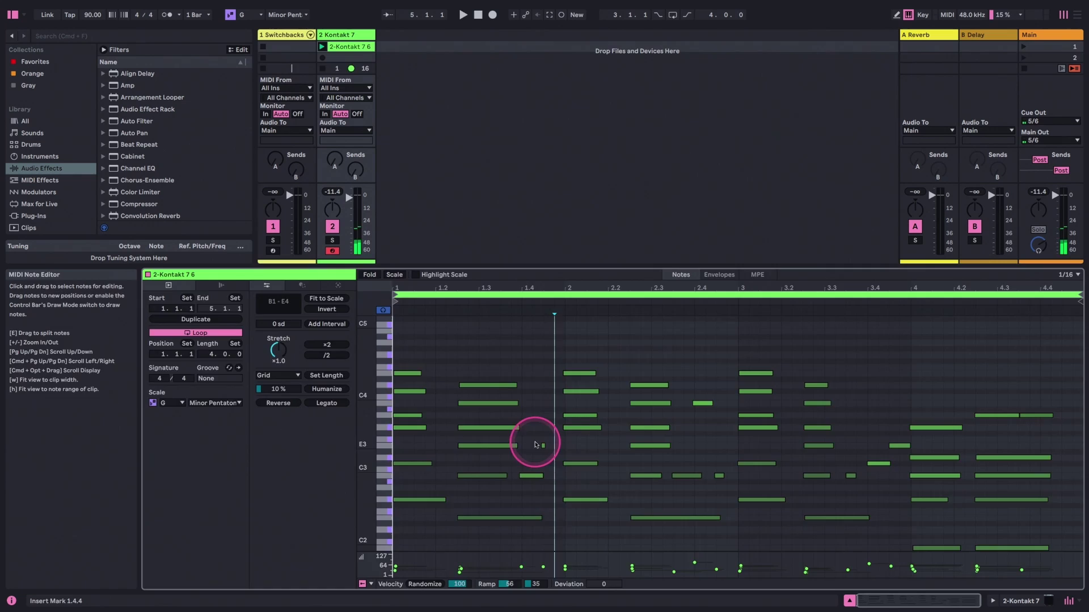
- Create a new Kontakt 7 clip with C3 filling bar 1, duplicated into bar 2 as E3
{"action": "double_click", "coordinate": [340, 57]}
{"action": "left_click_drag", "start_coordinate": [476, 265], "coordinate": [474, 201]}
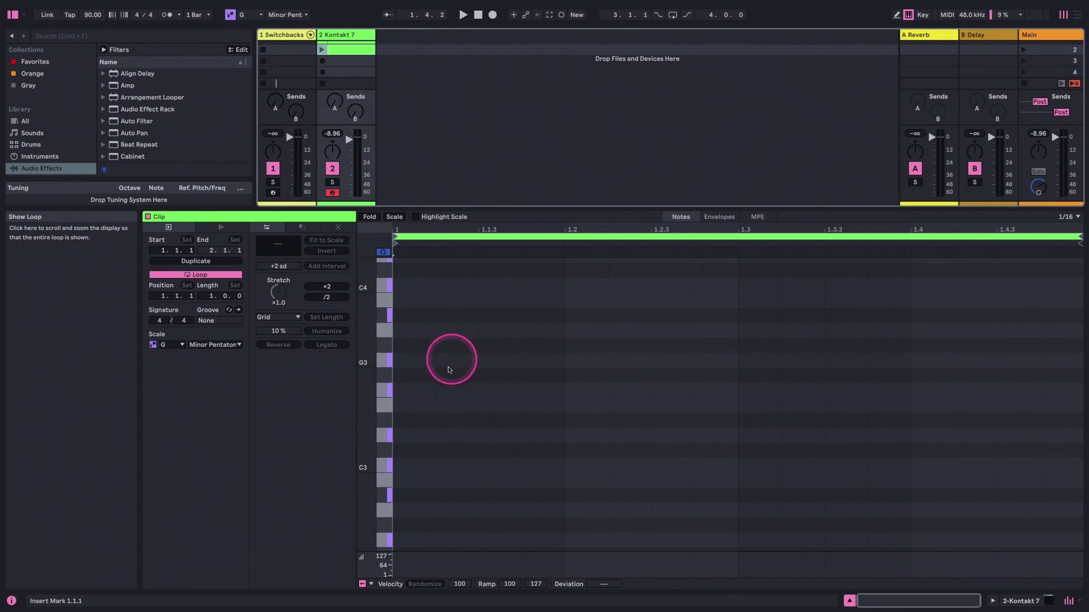
{"action": "double_click", "coordinate": [410, 465]}
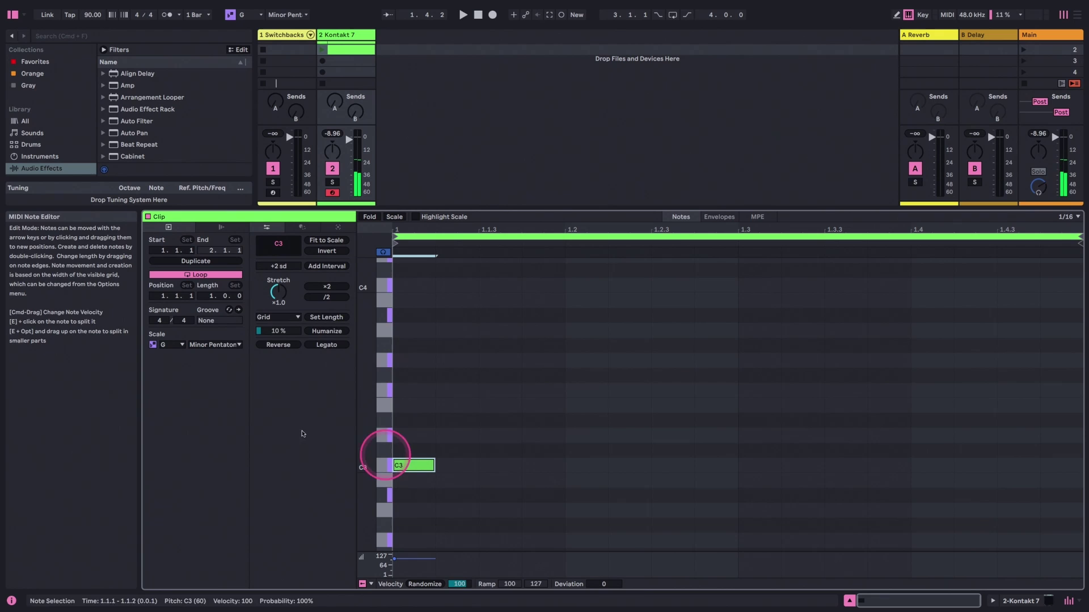
{"action": "left_click", "coordinate": [327, 343]}
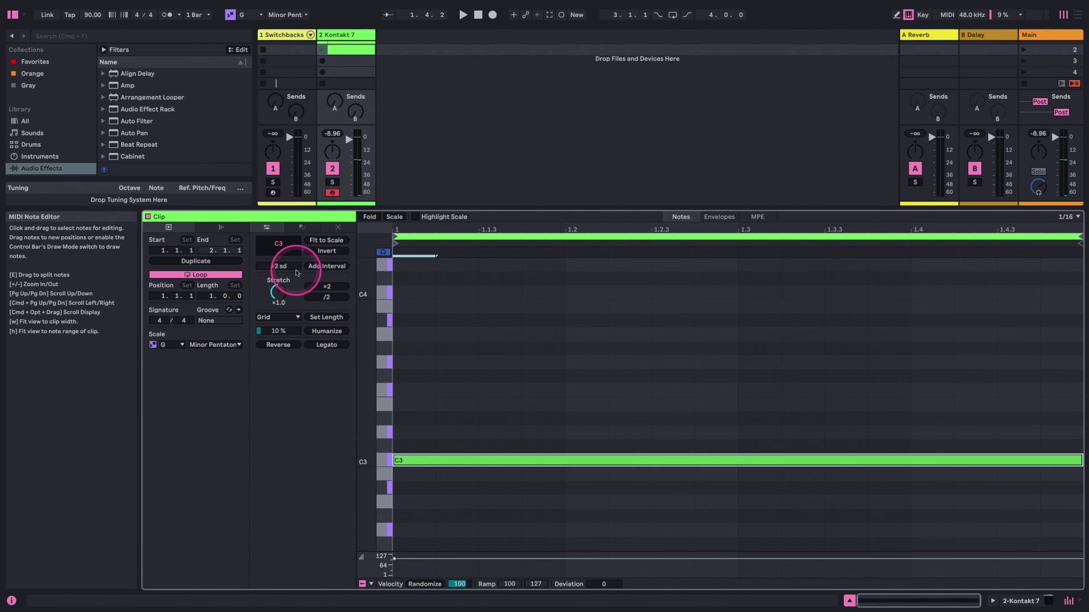
{"action": "left_click", "coordinate": [196, 261]}
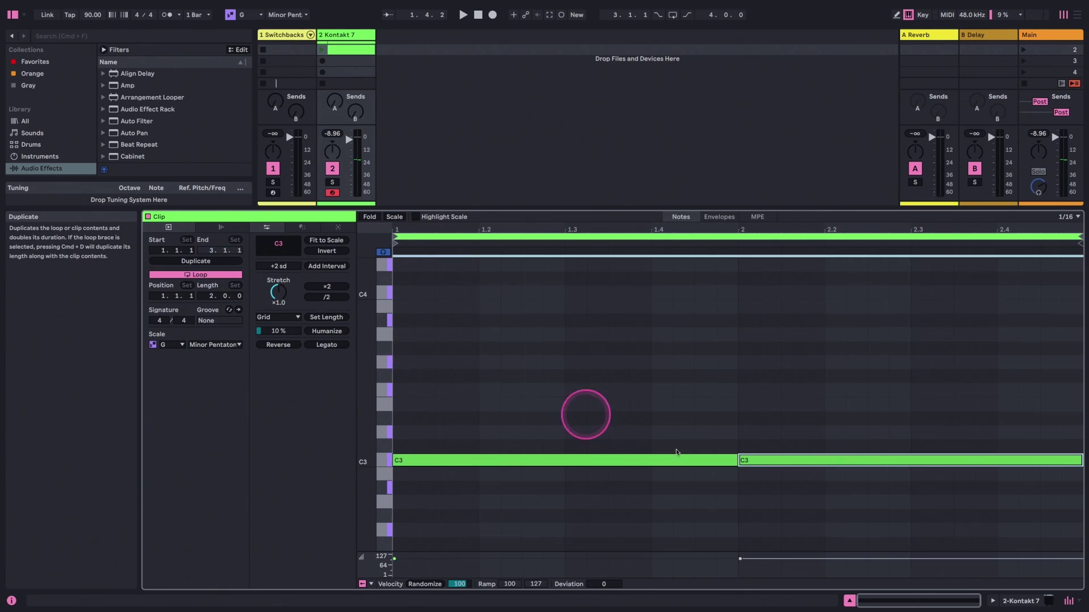
{"action": "key", "text": "Up"}
{"action": "key", "text": "Up"}
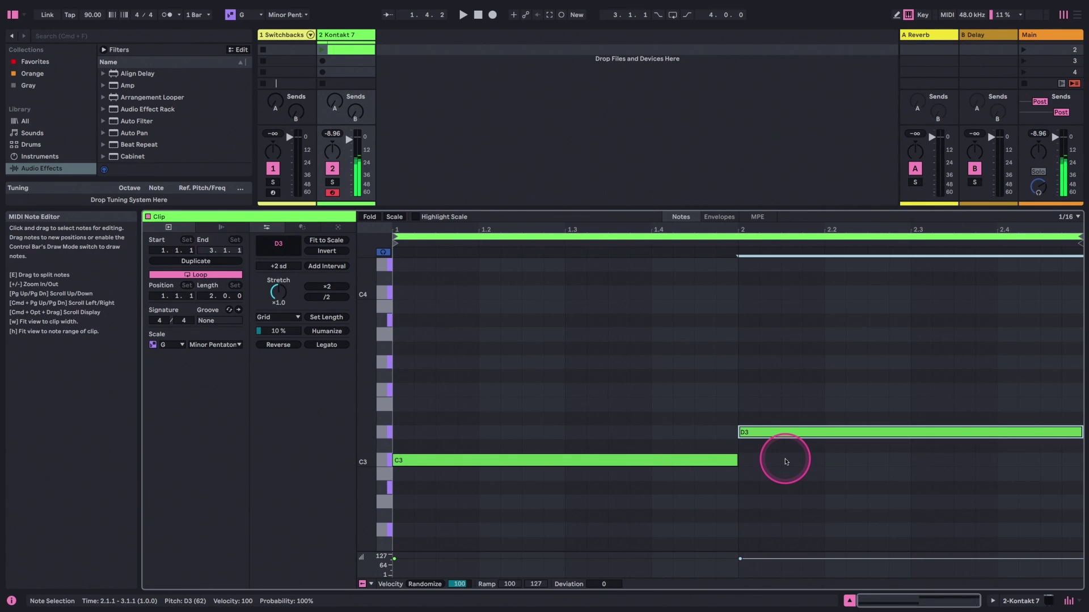
{"action": "key", "text": "Up"}
{"action": "key", "text": "Up"}
{"action": "key", "text": "super+a"}
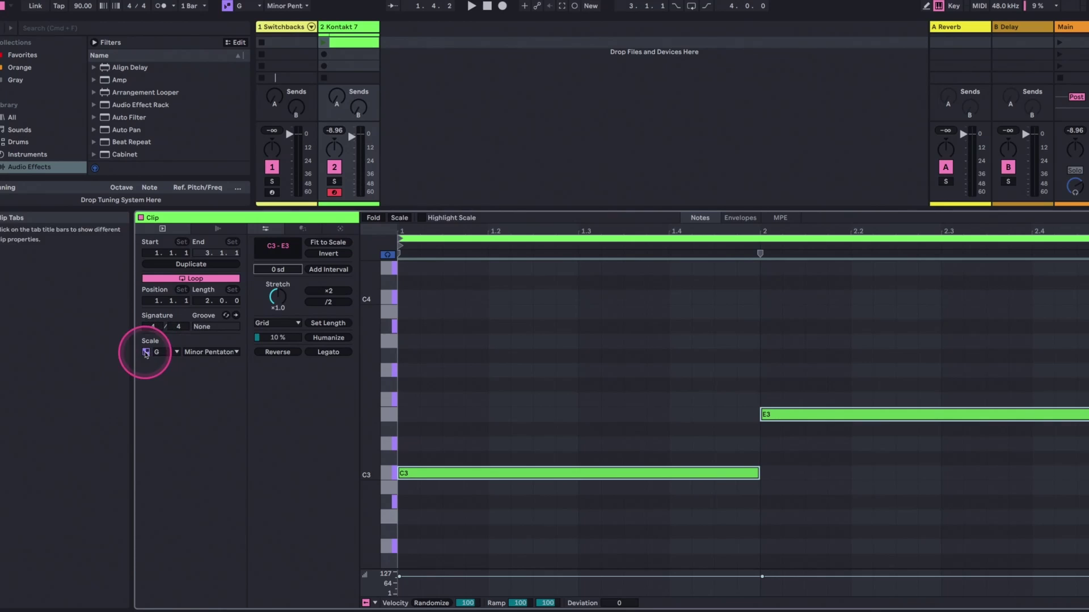
- Add interval notes above F3/A3 and D4/F#4 to build chords
{"action": "left_click", "coordinate": [146, 352]}
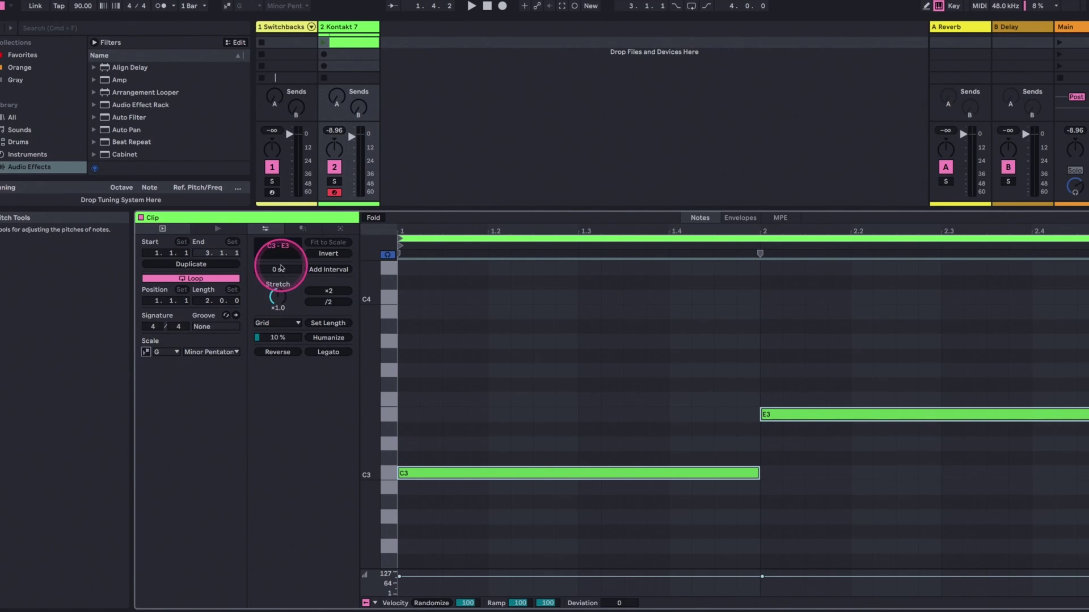
{"action": "left_click", "coordinate": [146, 353]}
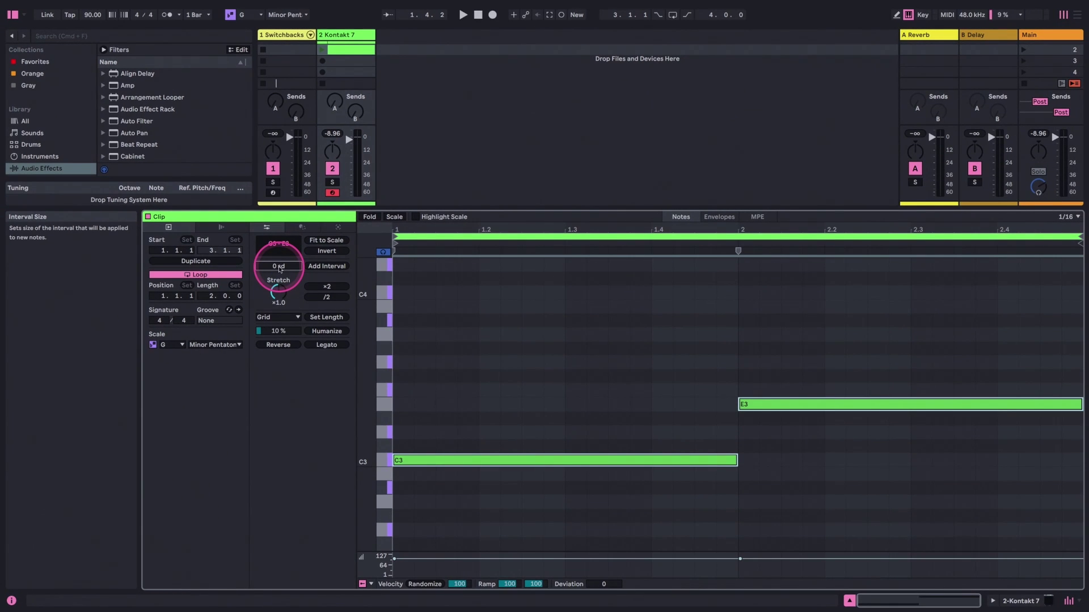
{"action": "scroll", "coordinate": [280, 269], "scroll_direction": "up", "scroll_amount": 2}
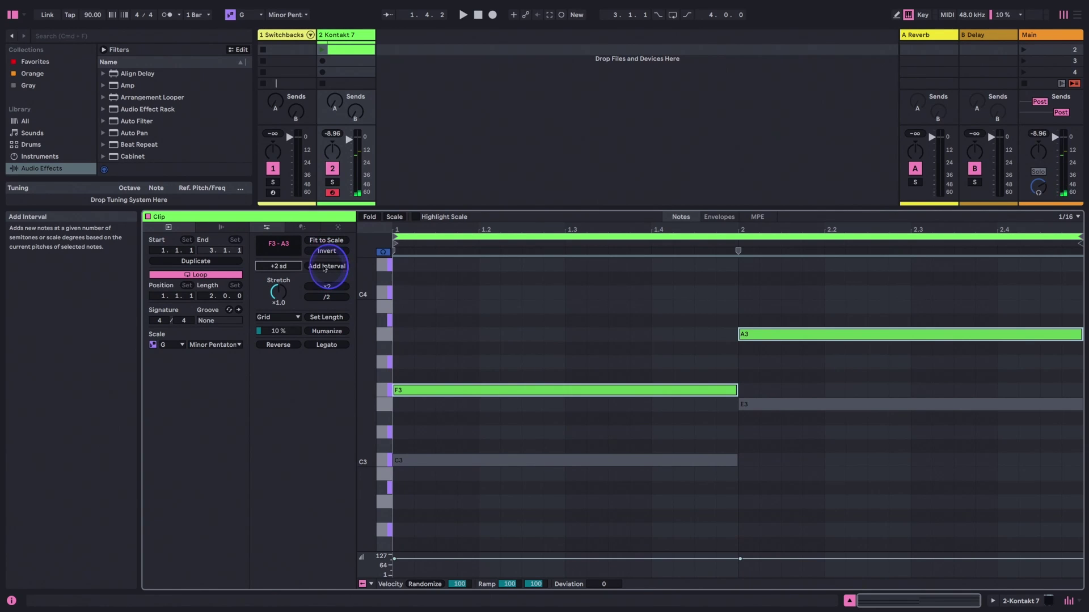
{"action": "left_click", "coordinate": [325, 268]}
{"action": "left_click", "coordinate": [324, 267]}
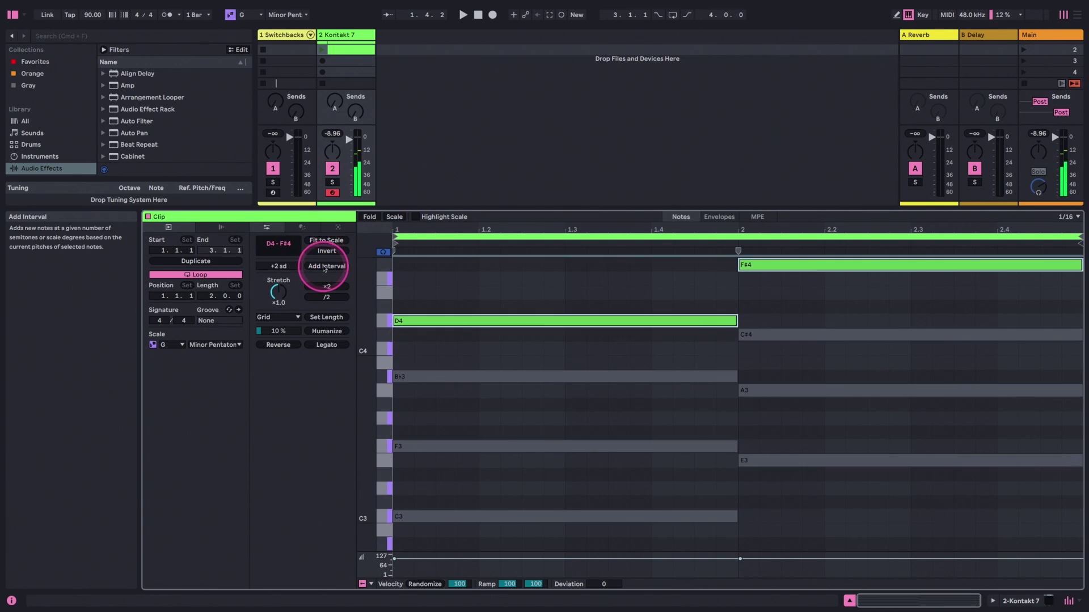
- Select all notes, then launch the 2-Kontakt 7 6 clip
{"action": "left_click", "coordinate": [542, 227]}
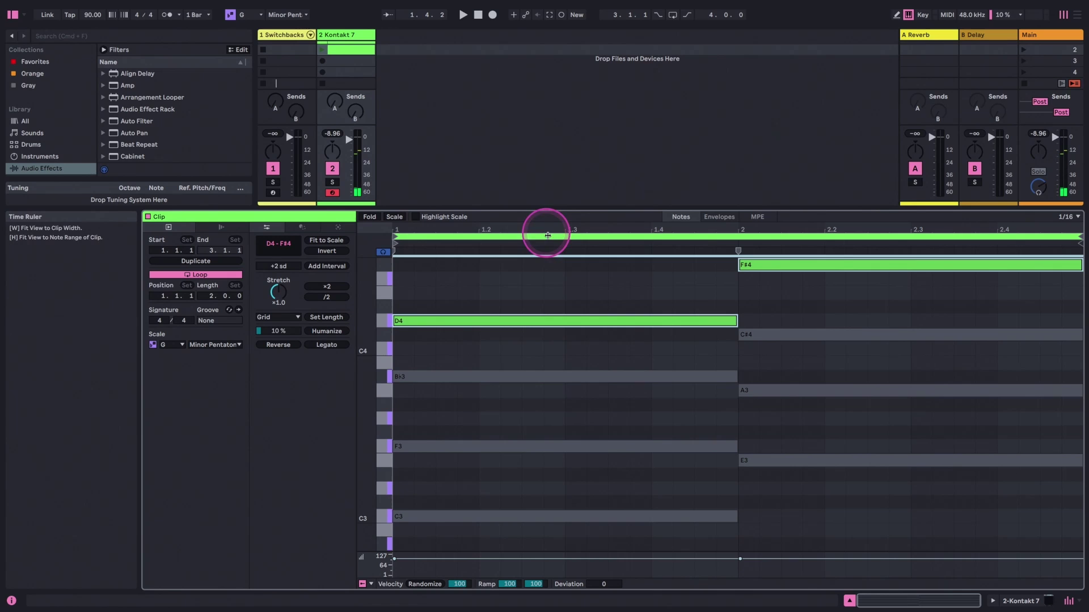
{"action": "left_click", "coordinate": [479, 285]}
{"action": "key", "text": "super+a"}
{"action": "left_click", "coordinate": [347, 323]}
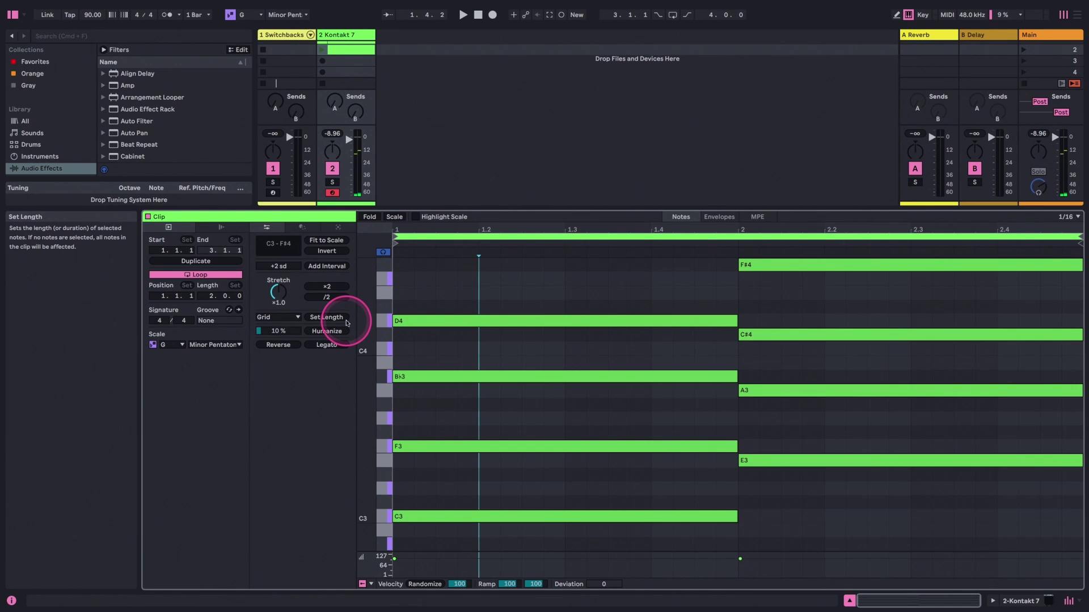
{"action": "left_click", "coordinate": [321, 50]}
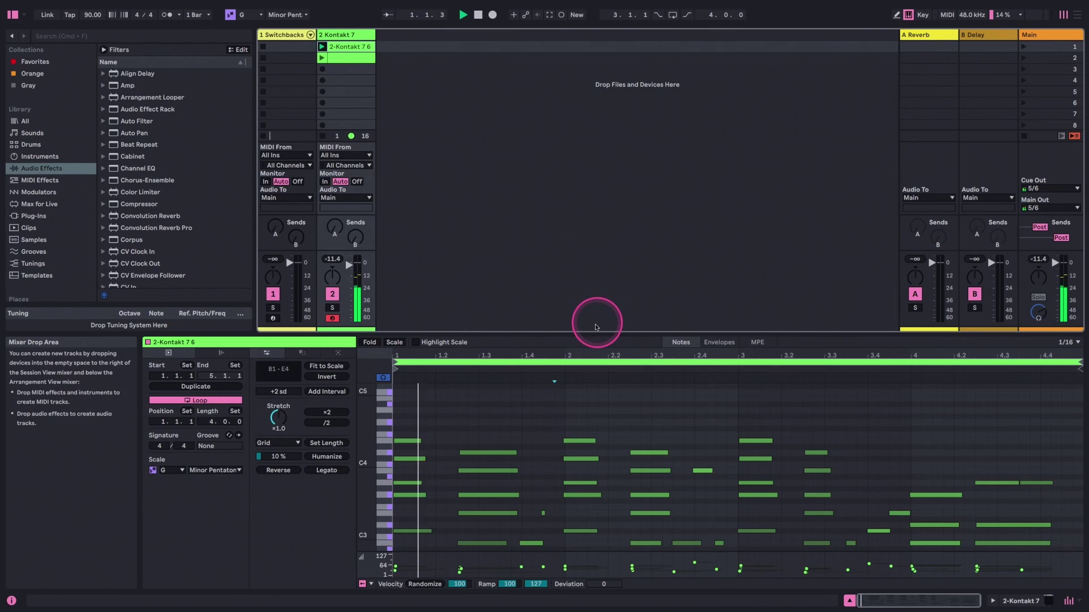
- Enlarge the note editor and make all of the clip's notes legato
{"action": "left_click_drag", "start_coordinate": [595, 327], "coordinate": [577, 229]}
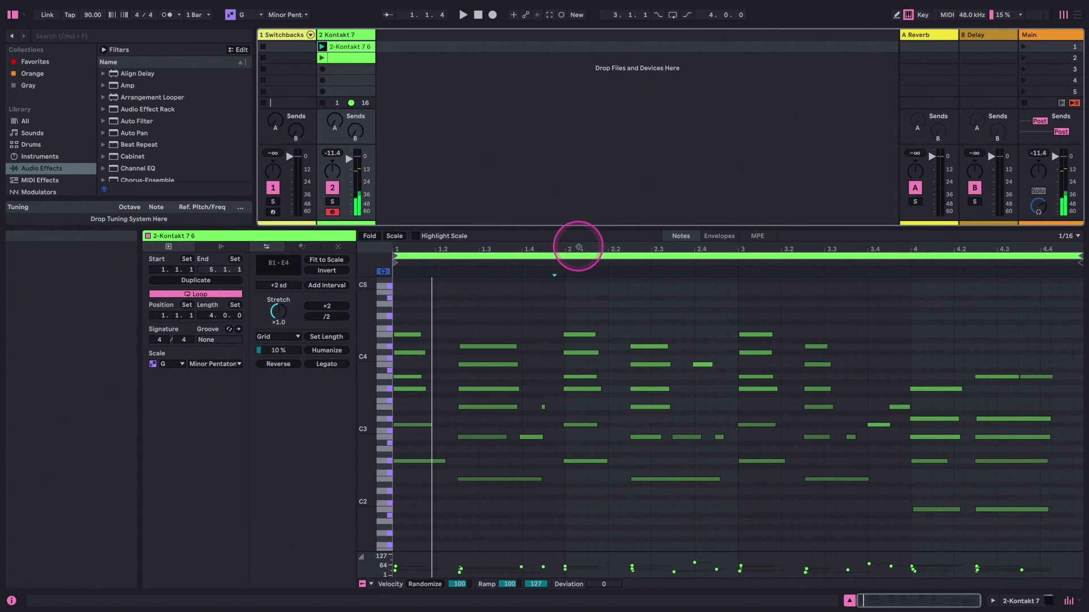
{"action": "left_click", "coordinate": [302, 247]}
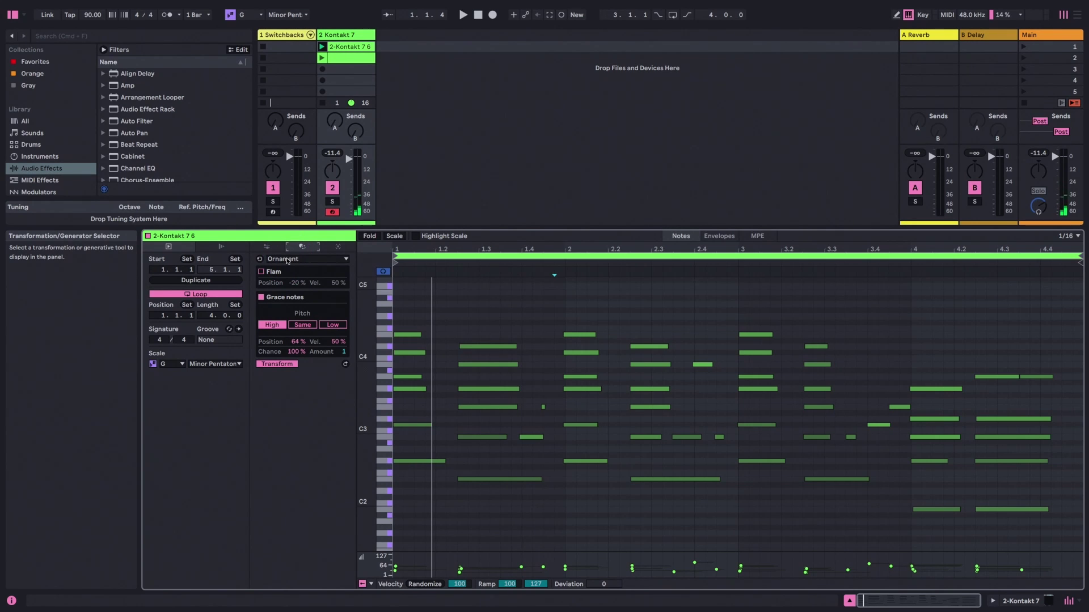
{"action": "left_click", "coordinate": [288, 260]}
{"action": "left_click", "coordinate": [280, 250]}
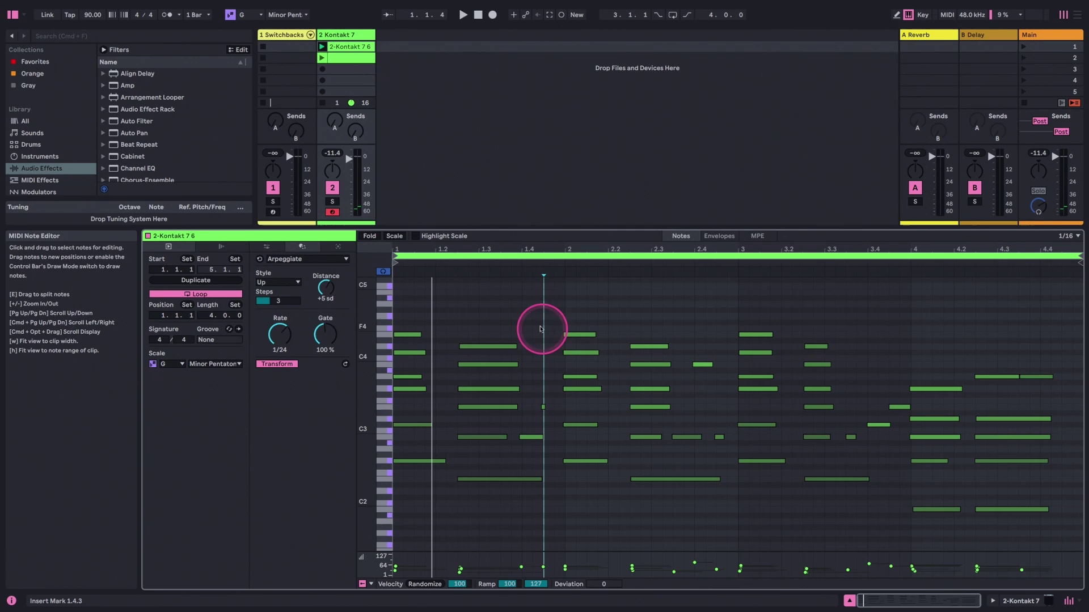
{"action": "key", "text": "super+a"}
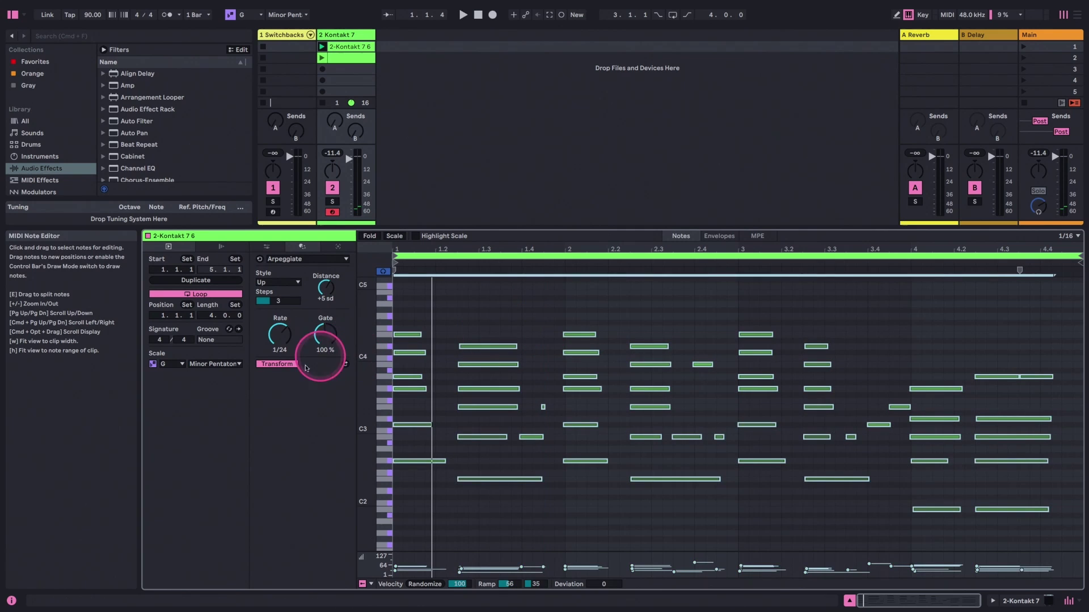
{"action": "left_click", "coordinate": [267, 248]}
{"action": "left_click", "coordinate": [327, 364]}
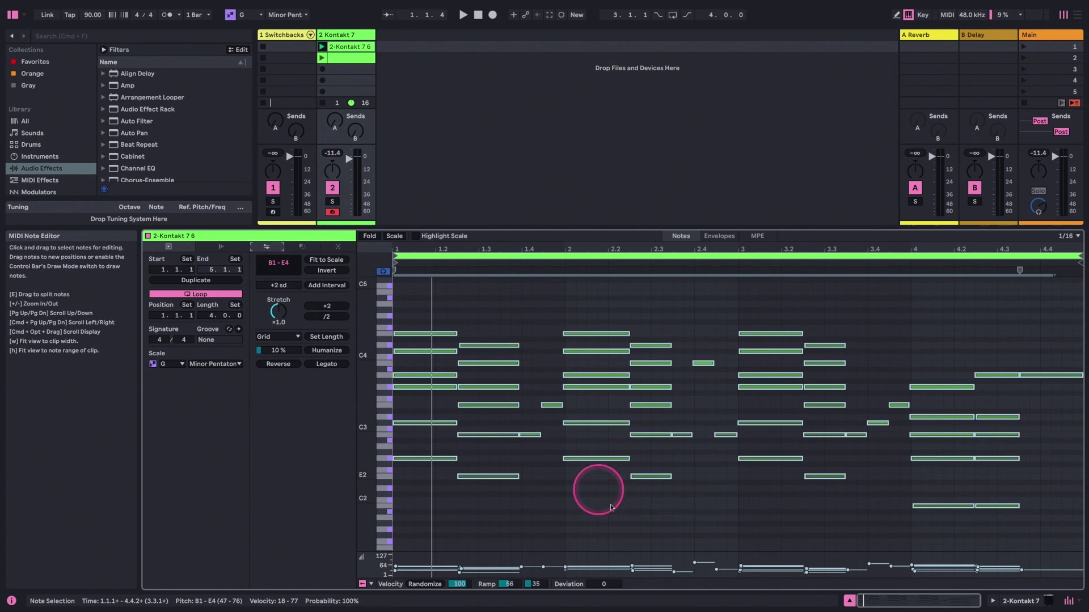
- Remove the short stray notes around 2.3–2.4 and 3.3–3.4, leaving sustained block chords
{"action": "left_click", "coordinate": [726, 539]}
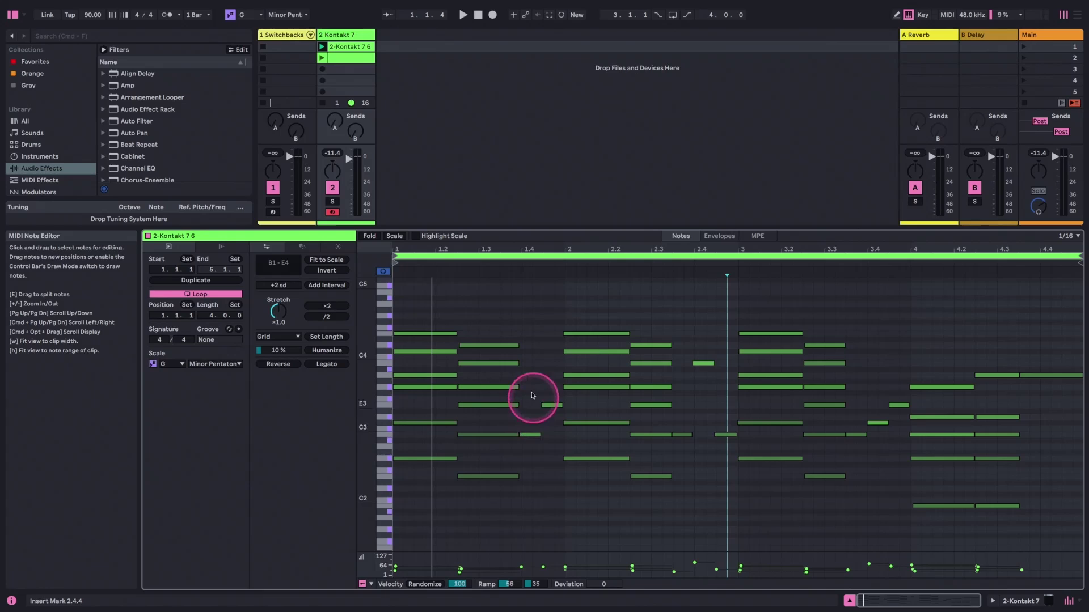
{"action": "left_click_drag", "start_coordinate": [533, 395], "coordinate": [552, 451]}
{"action": "key", "text": "ctrl+x"}
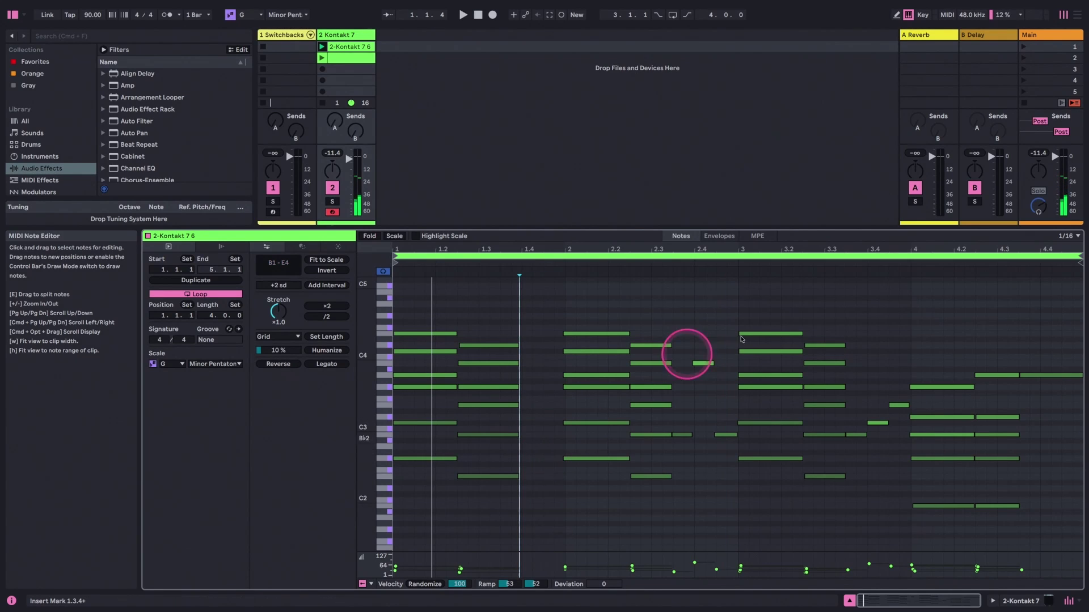
{"action": "left_click", "coordinate": [840, 376]}
{"action": "key", "text": "ctrl+v"}
{"action": "left_click_drag", "start_coordinate": [853, 386], "coordinate": [901, 461]}
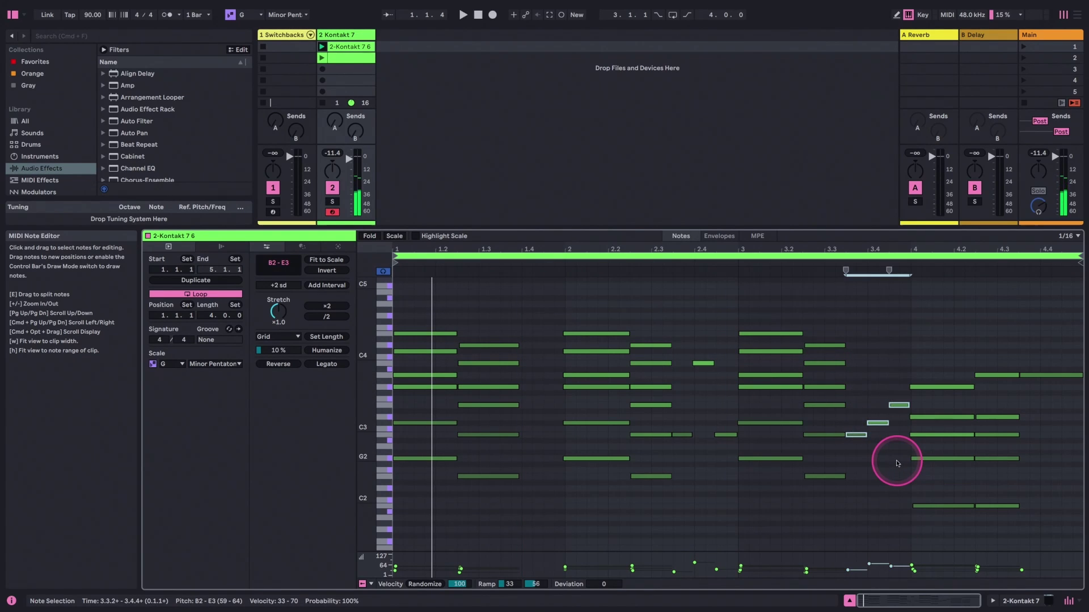
{"action": "key", "text": "Delete"}
{"action": "left_click_drag", "start_coordinate": [684, 335], "coordinate": [713, 484]}
{"action": "key", "text": "Delete"}
{"action": "left_click", "coordinate": [303, 247]}
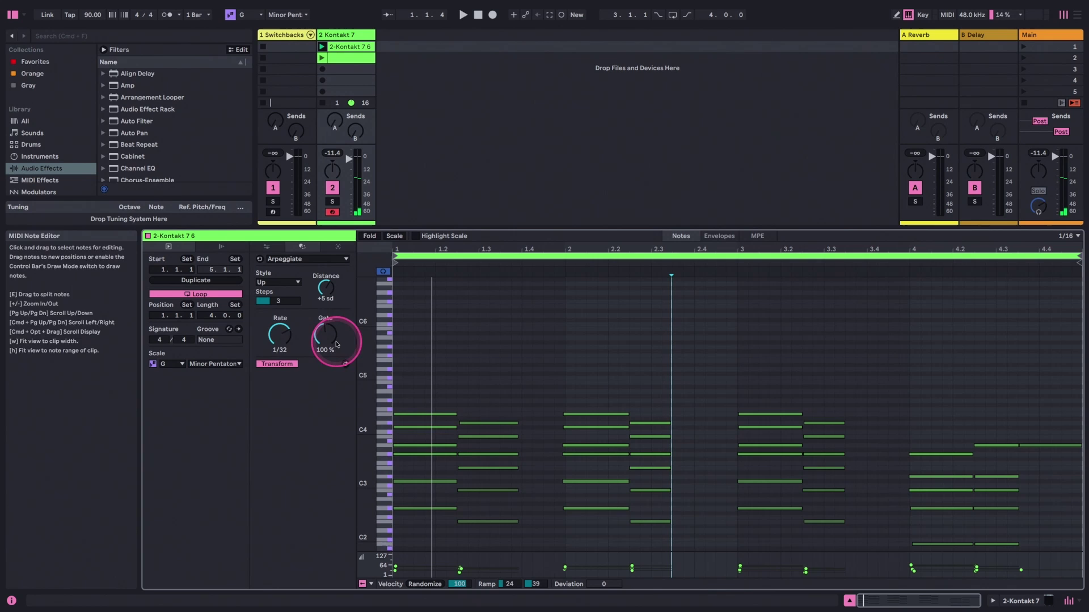
- Arpeggiate the held chords and play them, toggling Scale Mode off and on to compare
{"action": "left_click_drag", "start_coordinate": [280, 334], "coordinate": [281, 338]}
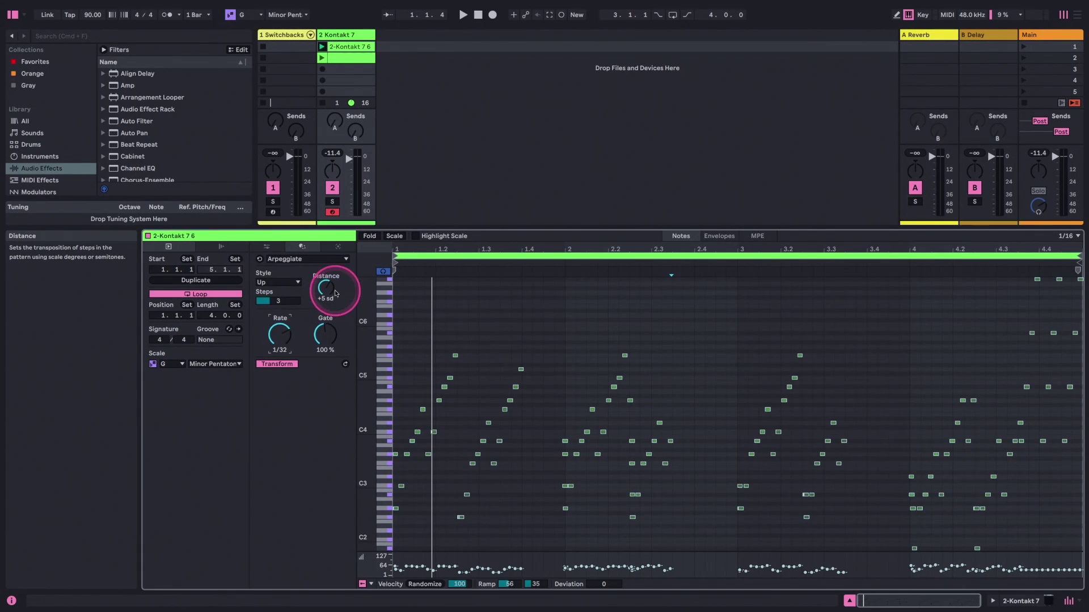
{"action": "left_click", "coordinate": [153, 364]}
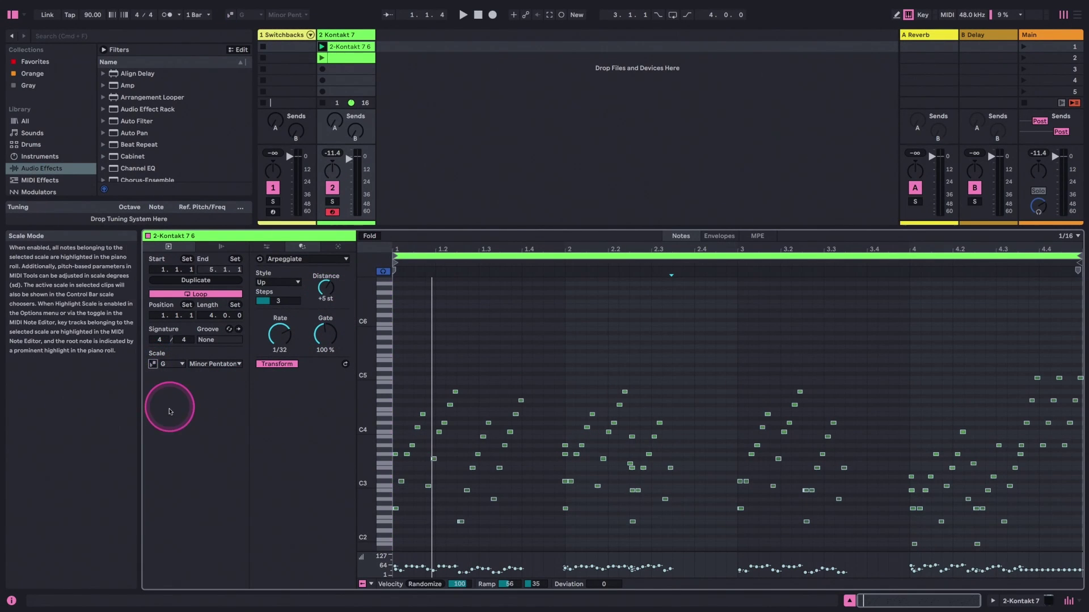
{"action": "key", "text": "space"}
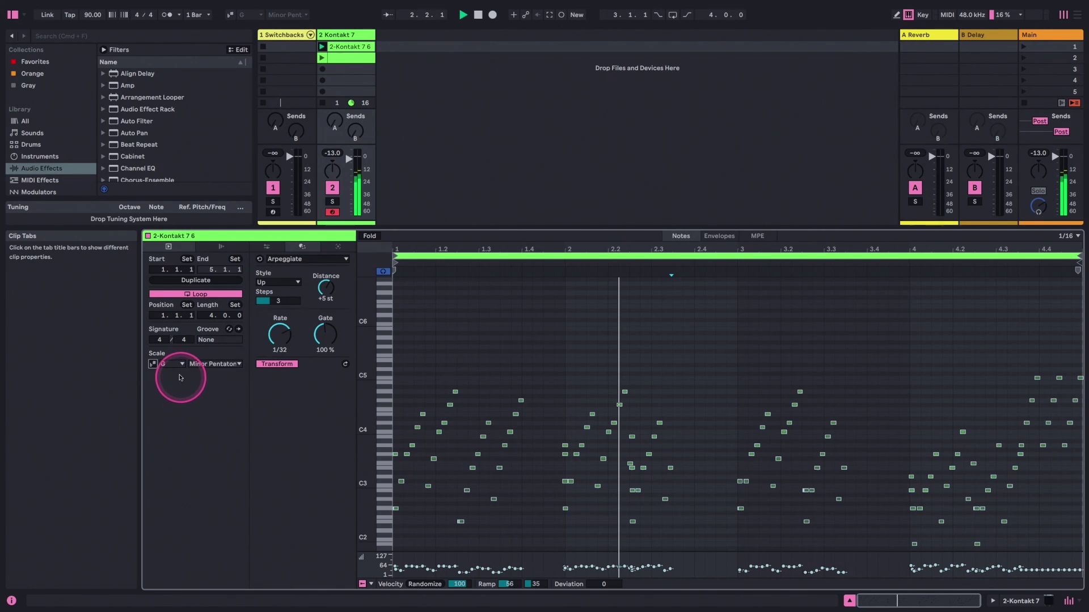
{"action": "left_click", "coordinate": [153, 364]}
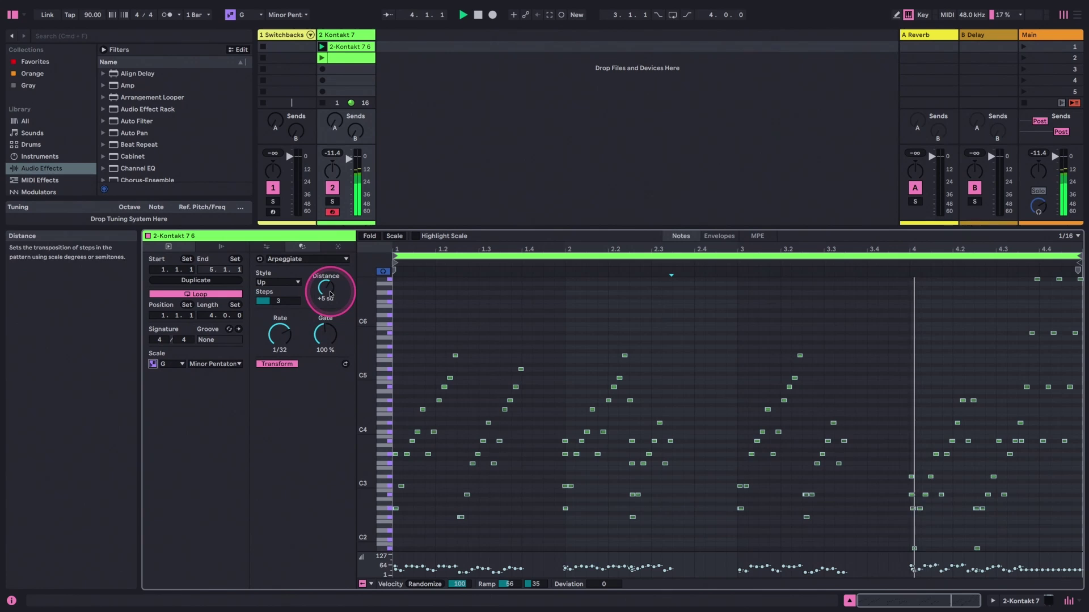
- Set Distance to +3 sd, Gate to 200% and Rate to 1/48, then turn Scale Mode off
{"action": "scroll", "coordinate": [327, 294], "scroll_direction": "down", "scroll_amount": 1}
{"action": "key", "text": "space"}
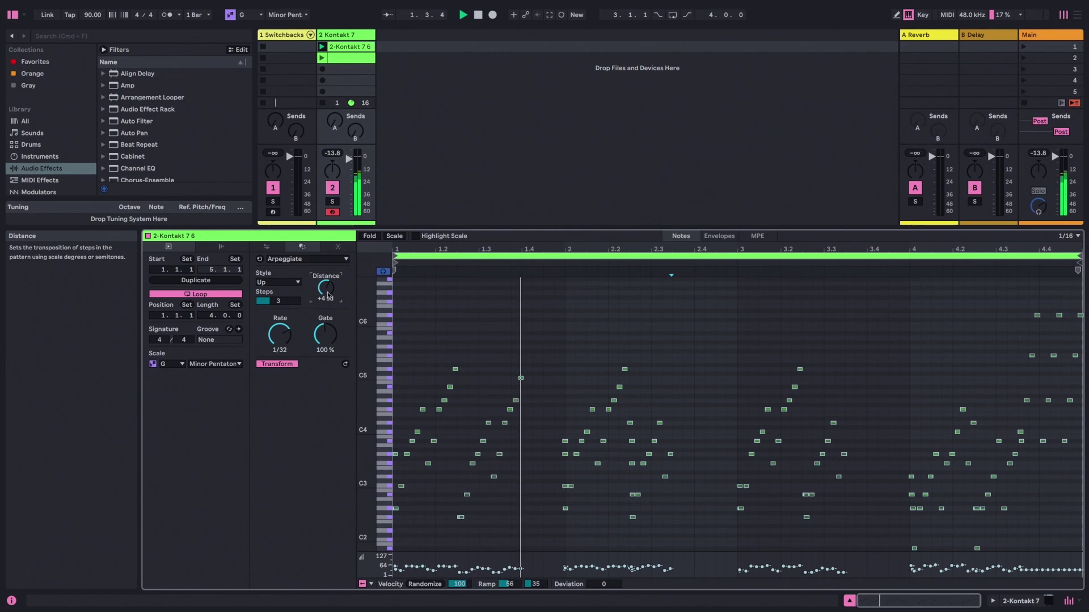
{"action": "scroll", "coordinate": [328, 295], "scroll_direction": "down", "scroll_amount": 1}
{"action": "left_click", "coordinate": [326, 334]}
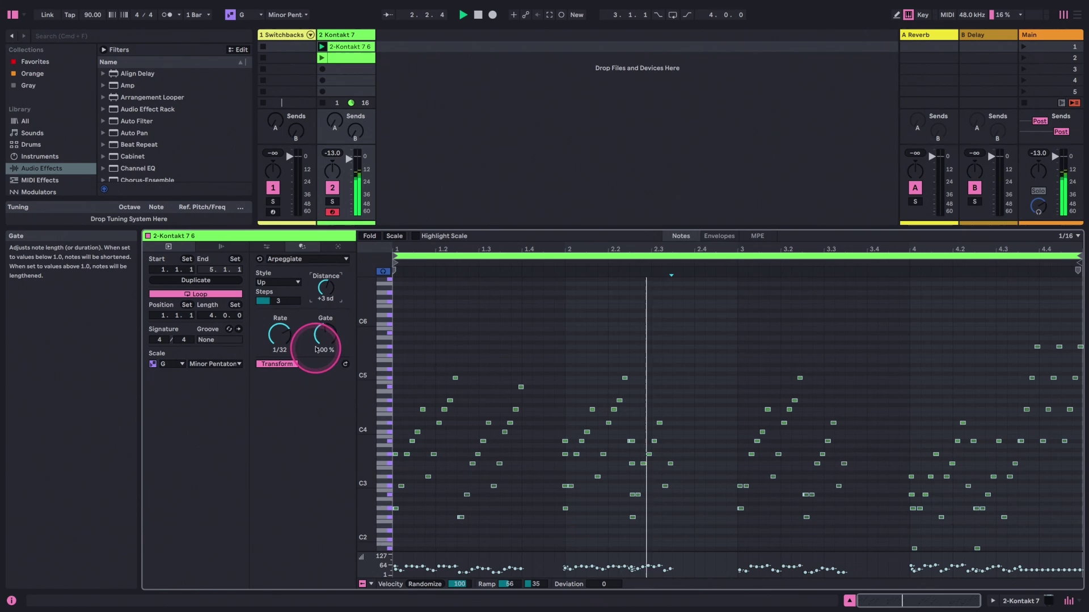
{"action": "left_click_drag", "start_coordinate": [325, 333], "coordinate": [326, 306]}
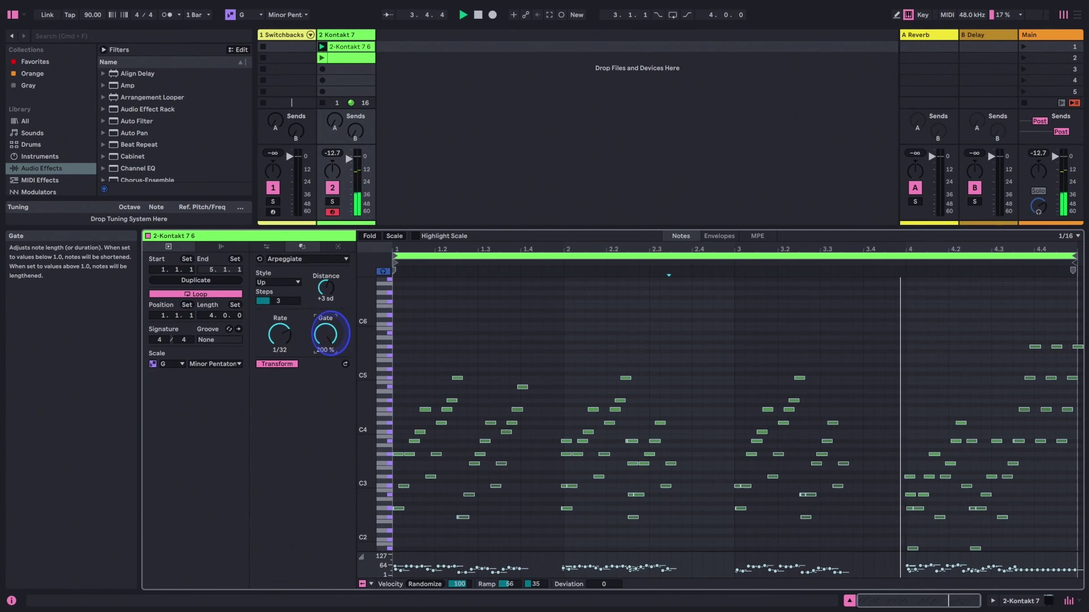
{"action": "left_click_drag", "start_coordinate": [279, 335], "coordinate": [280, 335]}
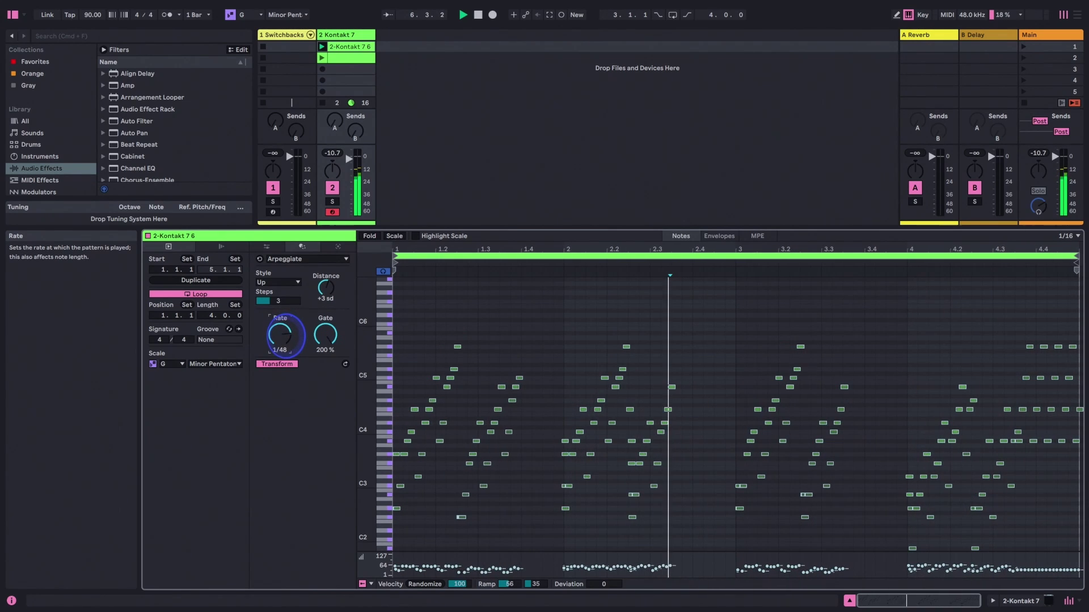
{"action": "left_click", "coordinate": [153, 365]}
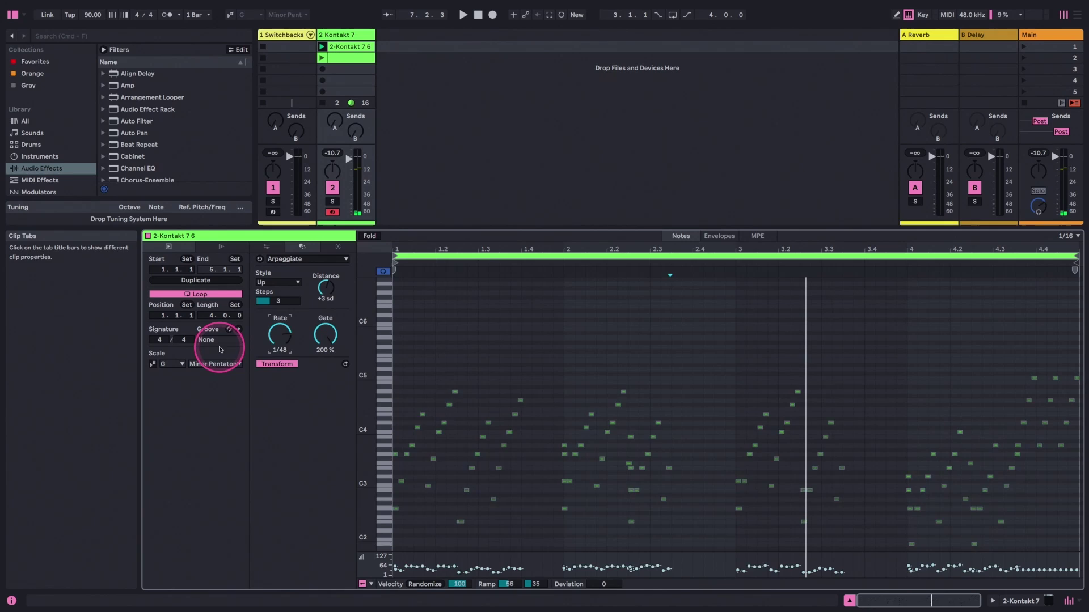
- Turn Scale Mode back on and choose the Connect generator
{"action": "key", "text": "ctrl+z"}
{"action": "left_click", "coordinate": [291, 259]}
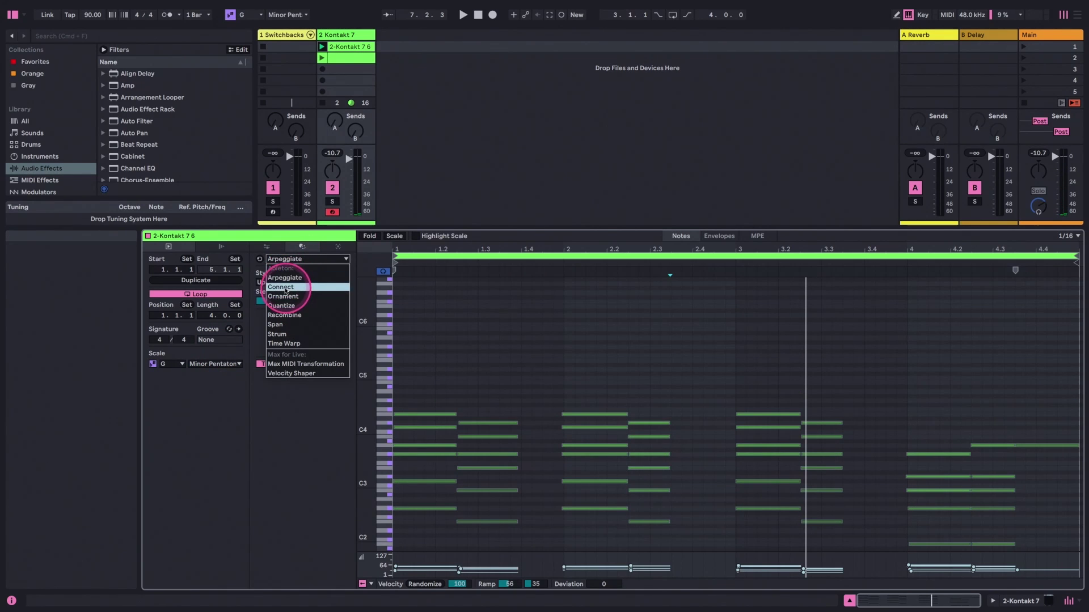
{"action": "left_click", "coordinate": [286, 288]}
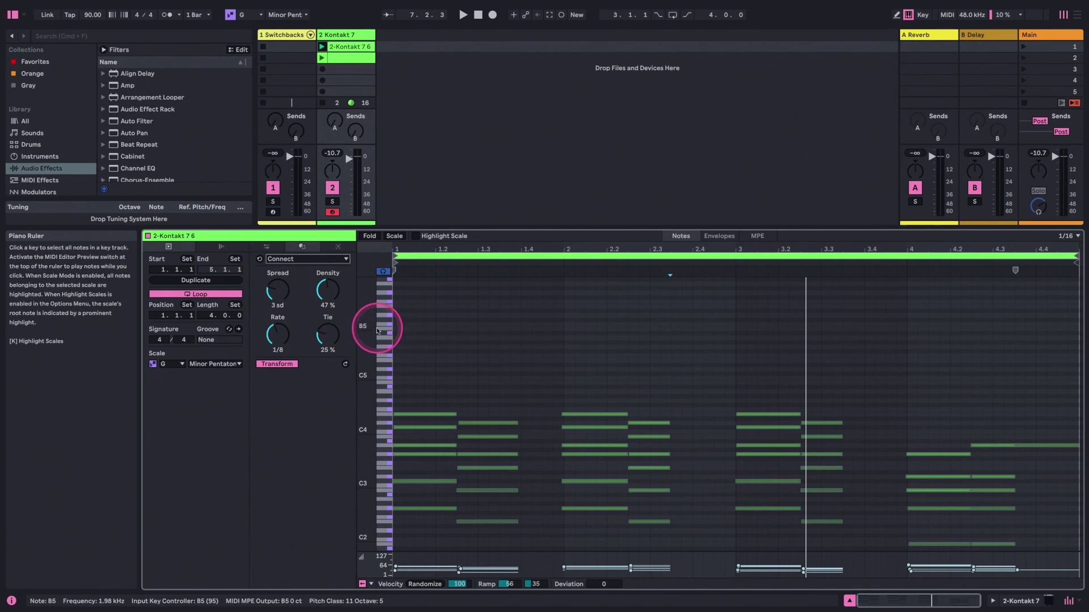
- Set Connect's spread to 3 sd and density to 61%, keeping the rate at 1/12
{"action": "scroll", "coordinate": [283, 291], "scroll_direction": "up", "scroll_amount": 3}
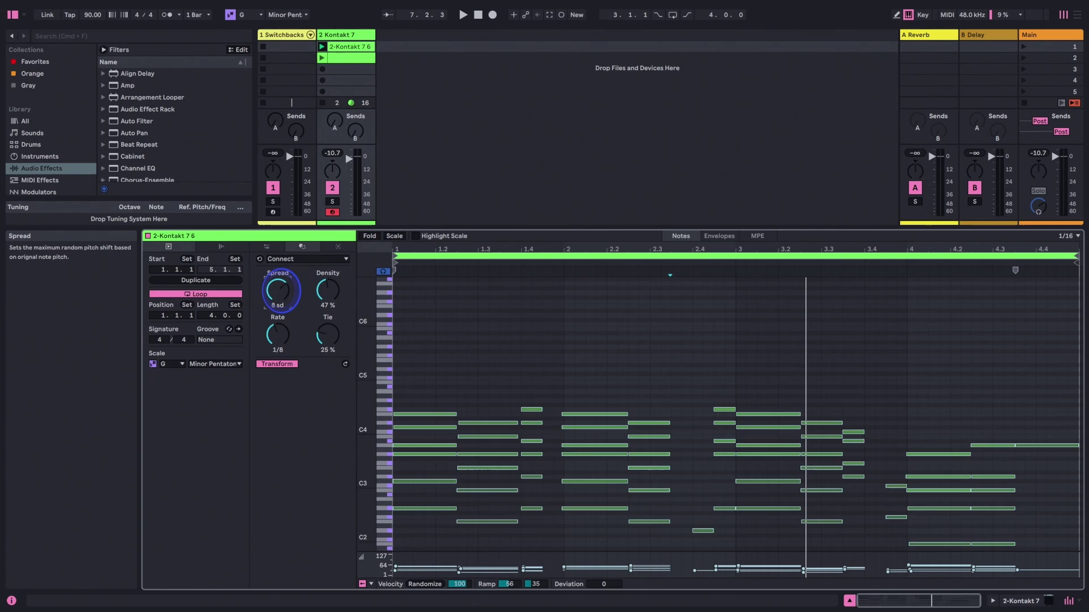
{"action": "left_click_drag", "start_coordinate": [278, 290], "coordinate": [328, 294]}
{"action": "left_click_drag", "start_coordinate": [277, 335], "coordinate": [277, 340]}
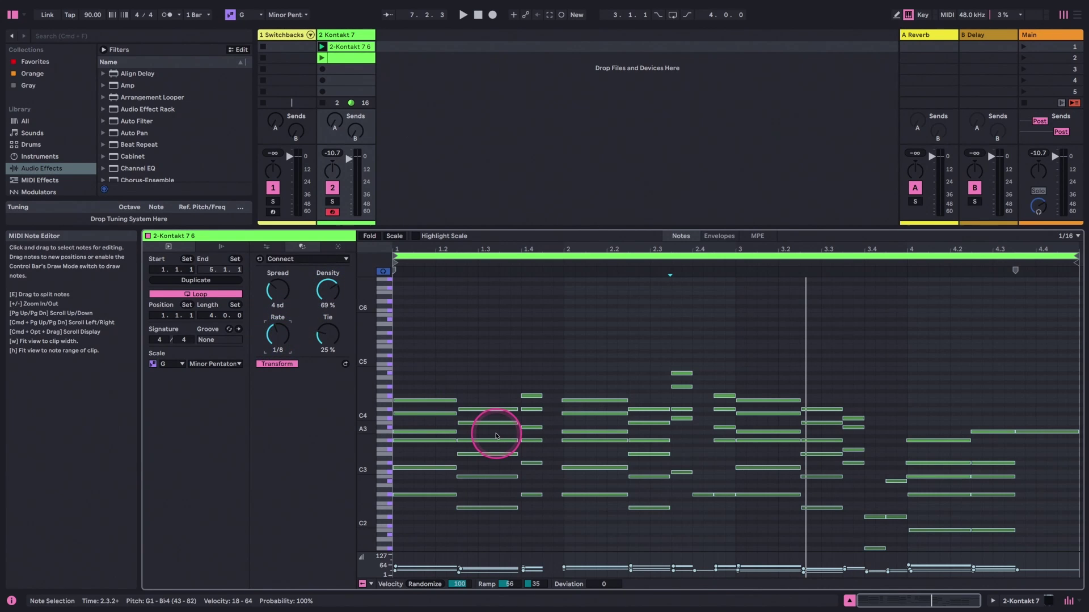
{"action": "left_click_drag", "start_coordinate": [497, 437], "coordinate": [496, 436]}
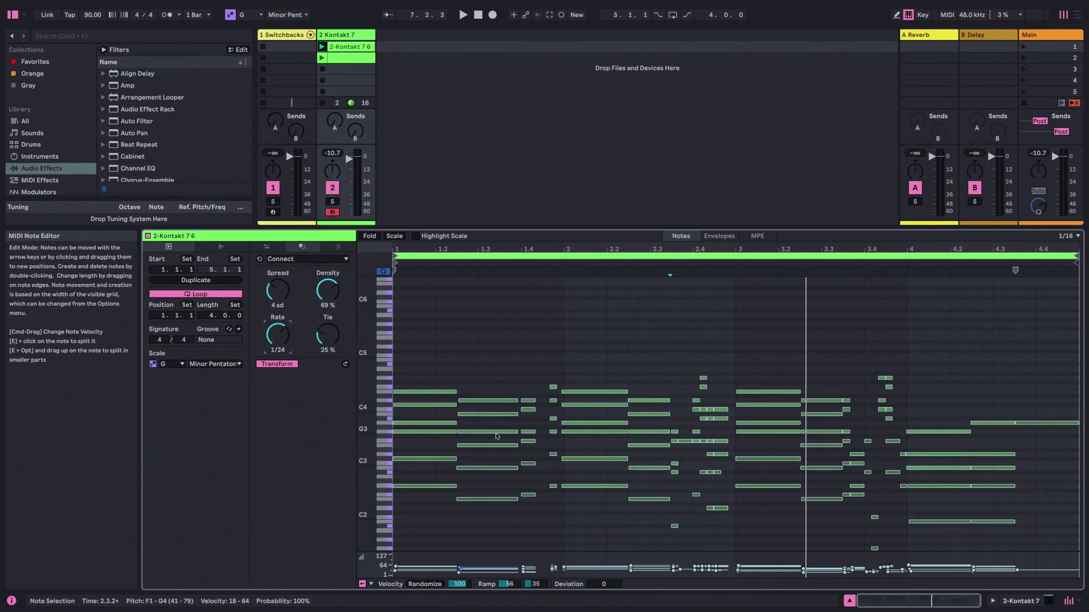
{"action": "key", "text": "super+z"}
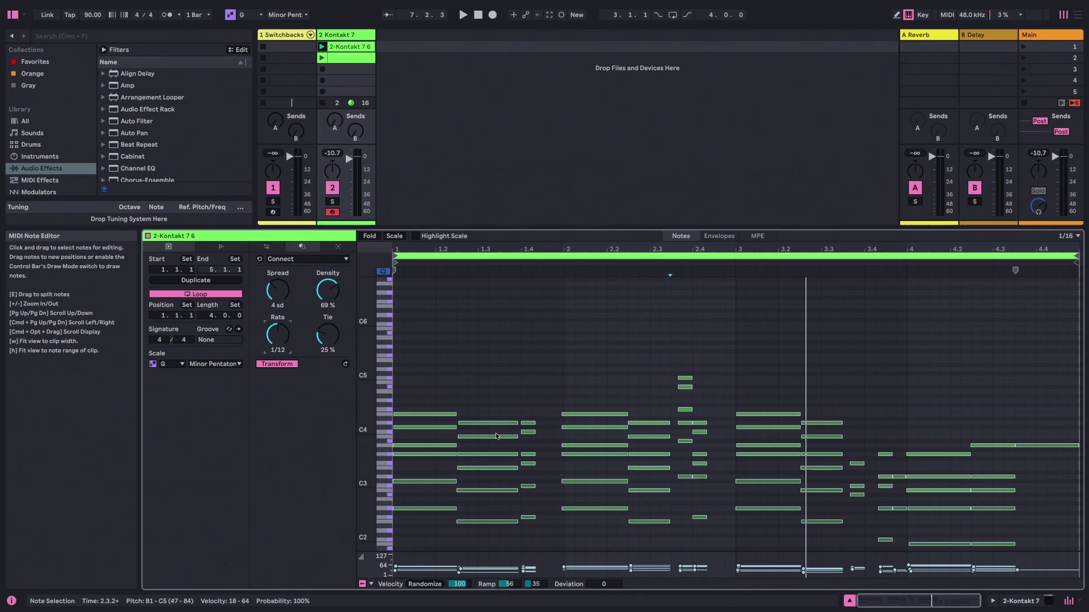
{"action": "left_click", "coordinate": [347, 364]}
- Switch the clip scale to Lydian, lower Connect Density to 50% and raise Tie to 31%
{"action": "left_click", "coordinate": [216, 364]}
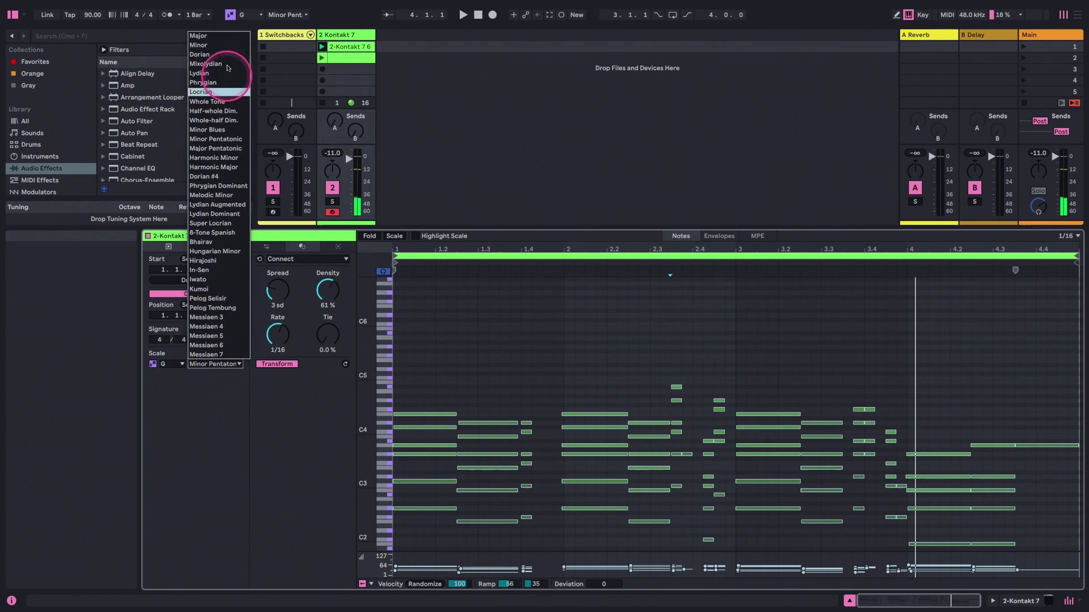
{"action": "left_click", "coordinate": [203, 74]}
{"action": "key", "text": "space"}
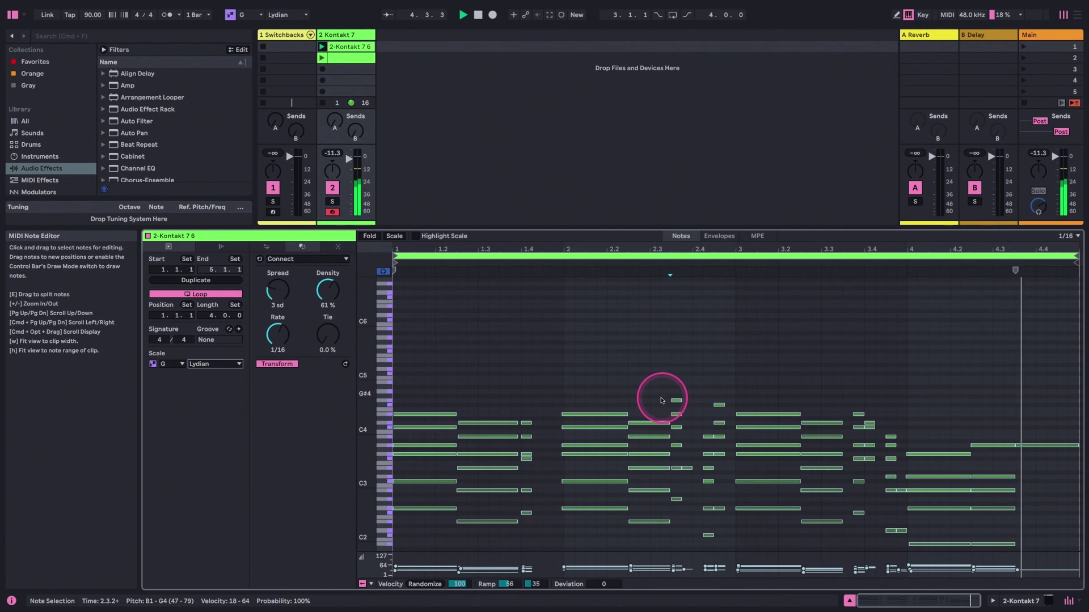
{"action": "left_click_drag", "start_coordinate": [329, 292], "coordinate": [277, 283]}
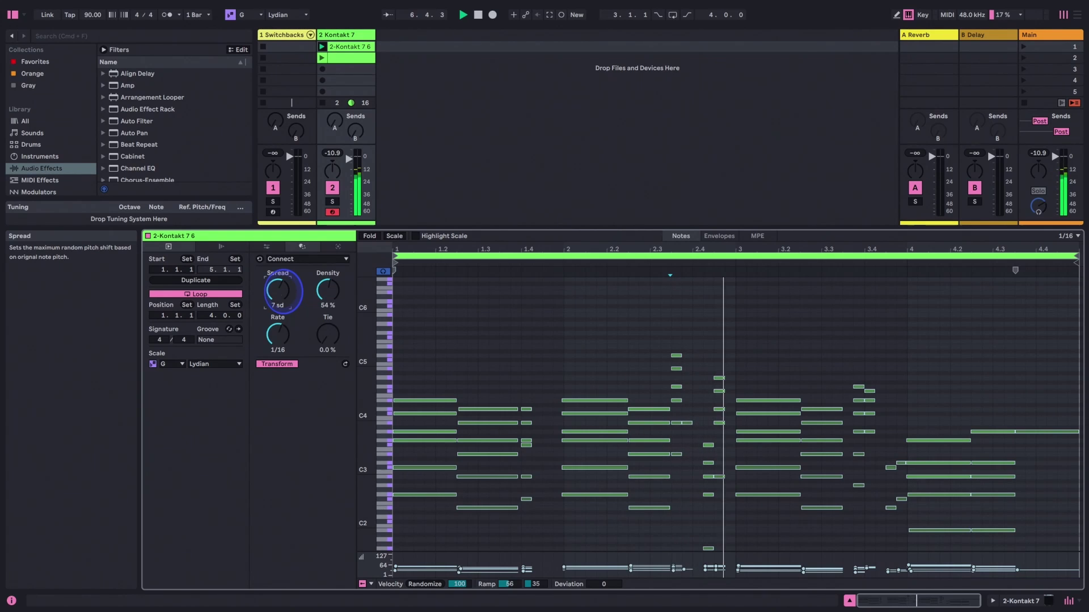
{"action": "left_click_drag", "start_coordinate": [328, 336], "coordinate": [328, 337]}
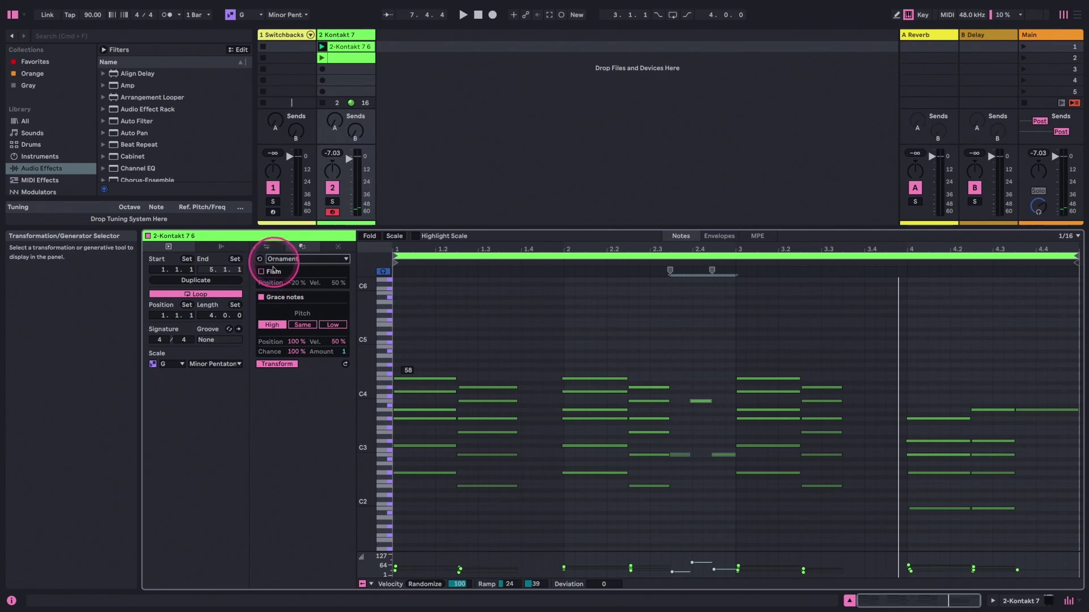
- Remove the selected grace notes and shorten the grace-note position to 67%
{"action": "key", "text": "ctrl+z"}
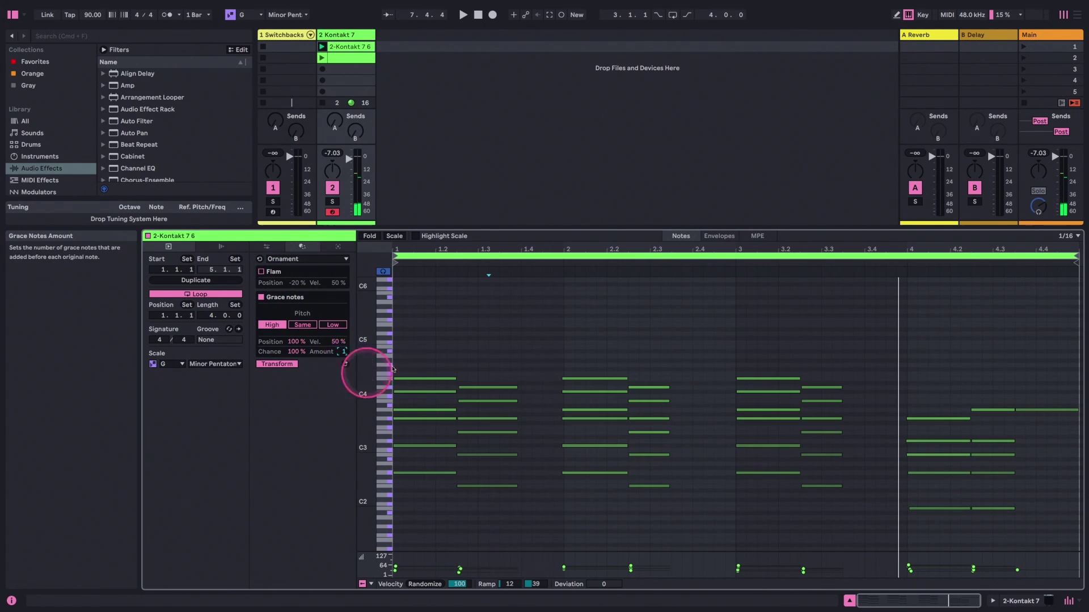
{"action": "left_click", "coordinate": [457, 340]}
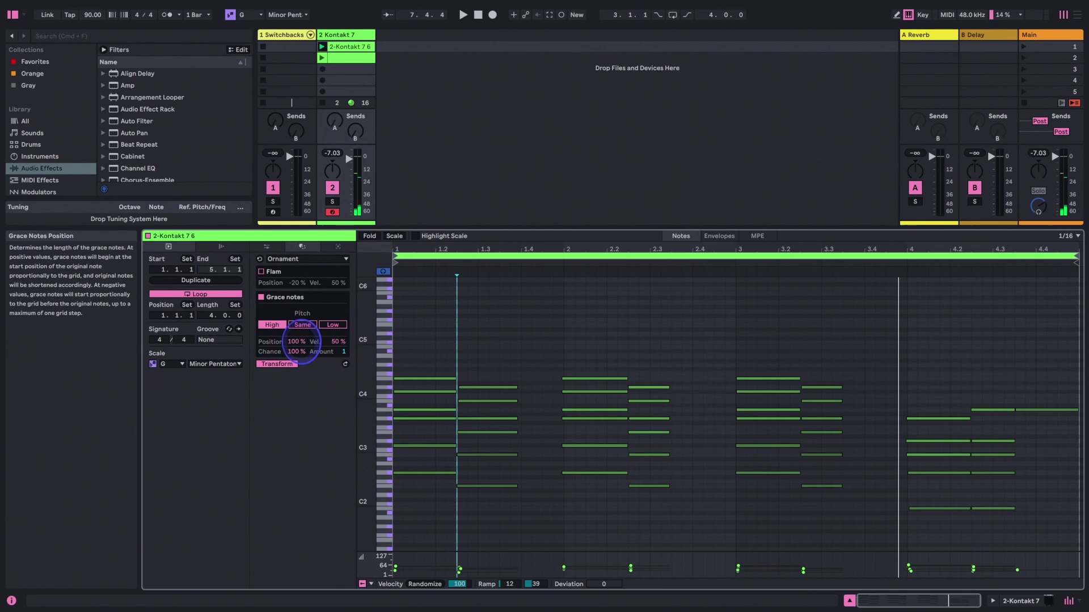
{"action": "left_click_drag", "start_coordinate": [306, 341], "coordinate": [301, 346]}
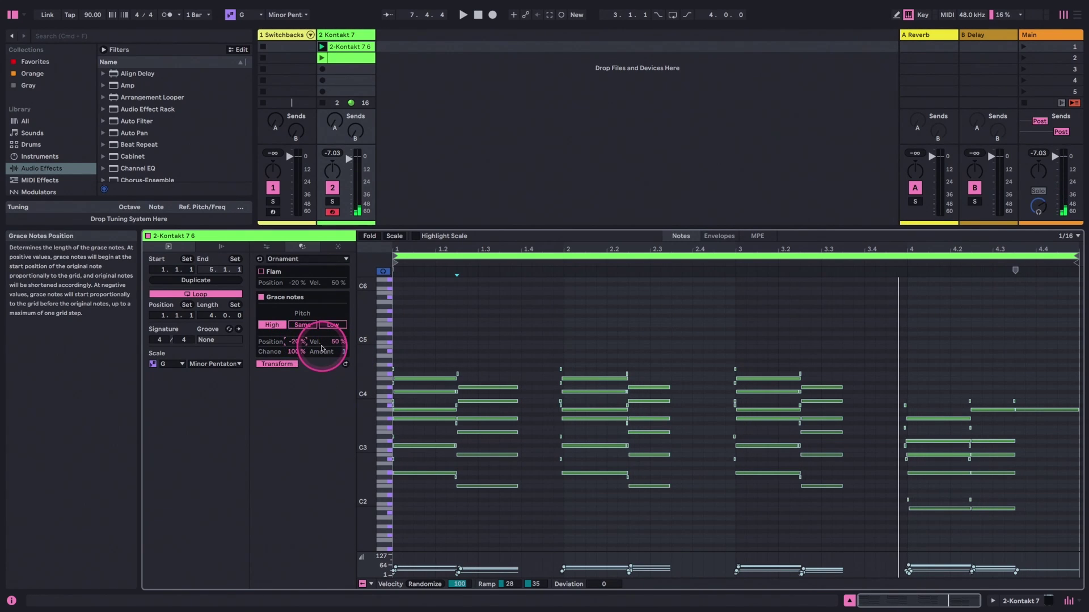
{"action": "key", "text": "space"}
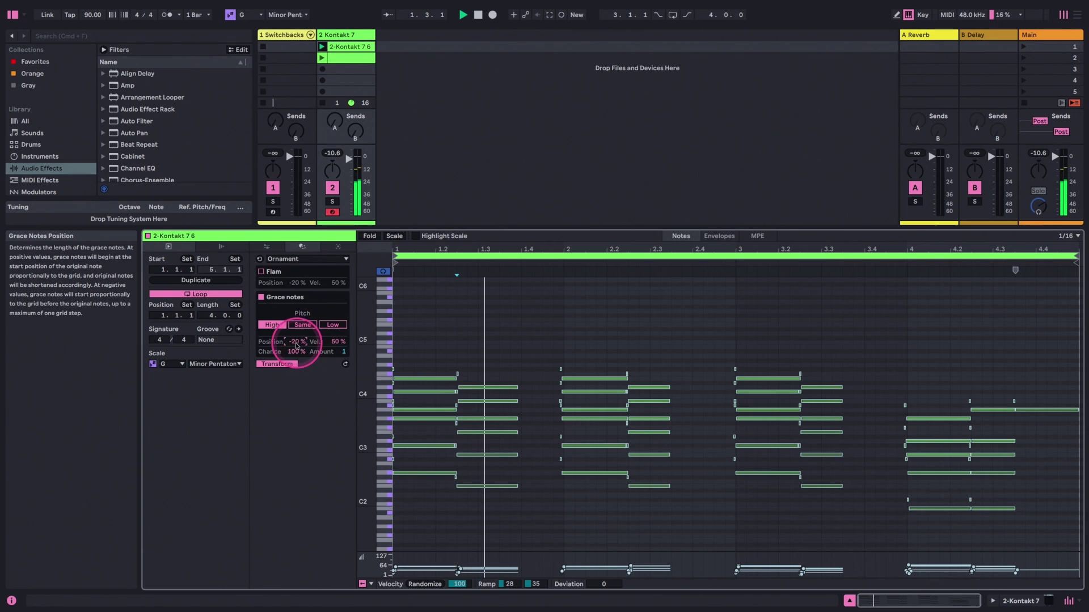
- Change the clip scale to Lydian and nudge the grace-note position to about 5%
{"action": "left_click", "coordinate": [215, 364]}
{"action": "left_click", "coordinate": [199, 73]}
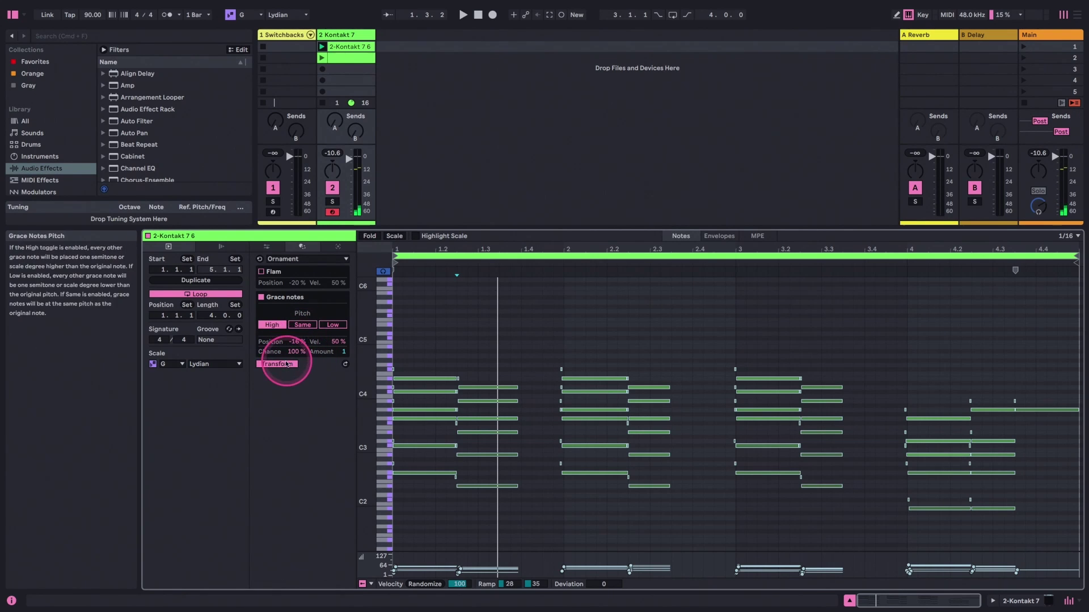
{"action": "key", "text": "space"}
{"action": "left_click_drag", "start_coordinate": [282, 341], "coordinate": [306, 341]}
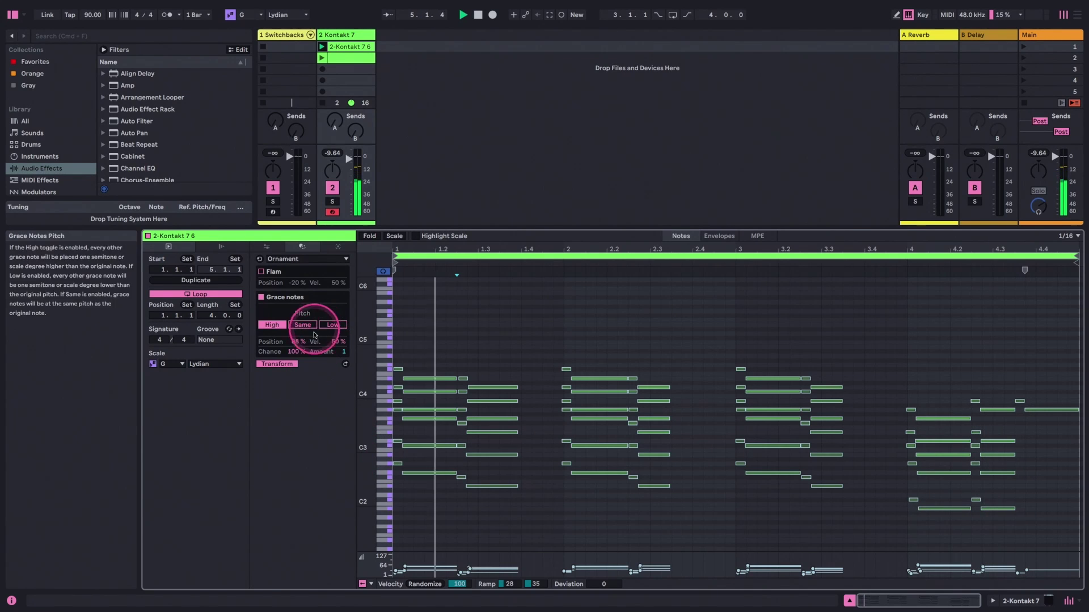
- Use two grace notes per note with slightly lower velocity and 38% chance
{"action": "left_click_drag", "start_coordinate": [343, 353], "coordinate": [305, 341]}
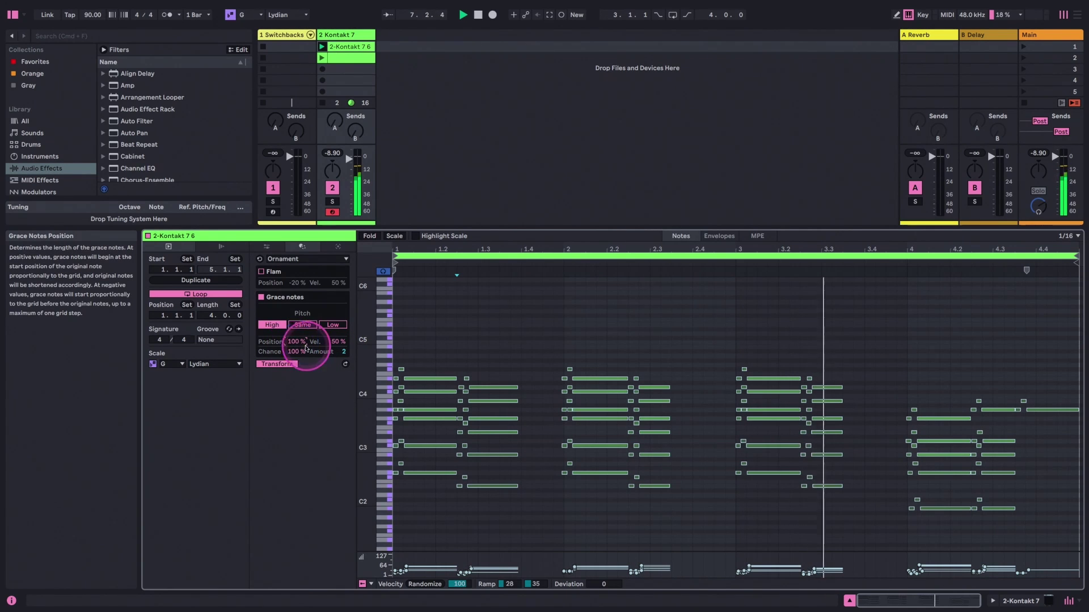
{"action": "left_click_drag", "start_coordinate": [339, 340], "coordinate": [302, 354]}
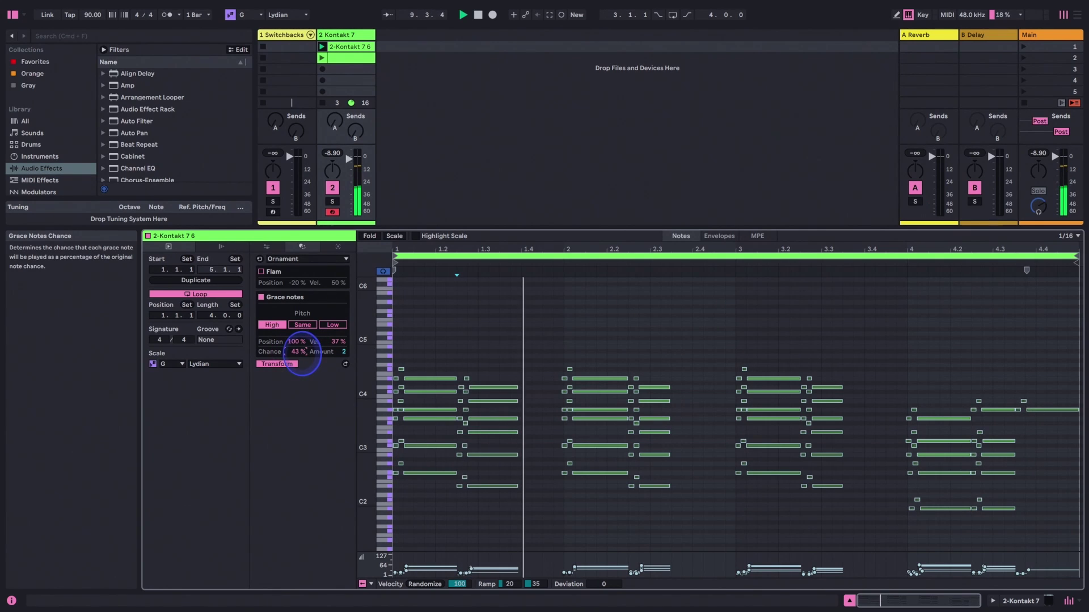
{"action": "left_click", "coordinate": [297, 356]}
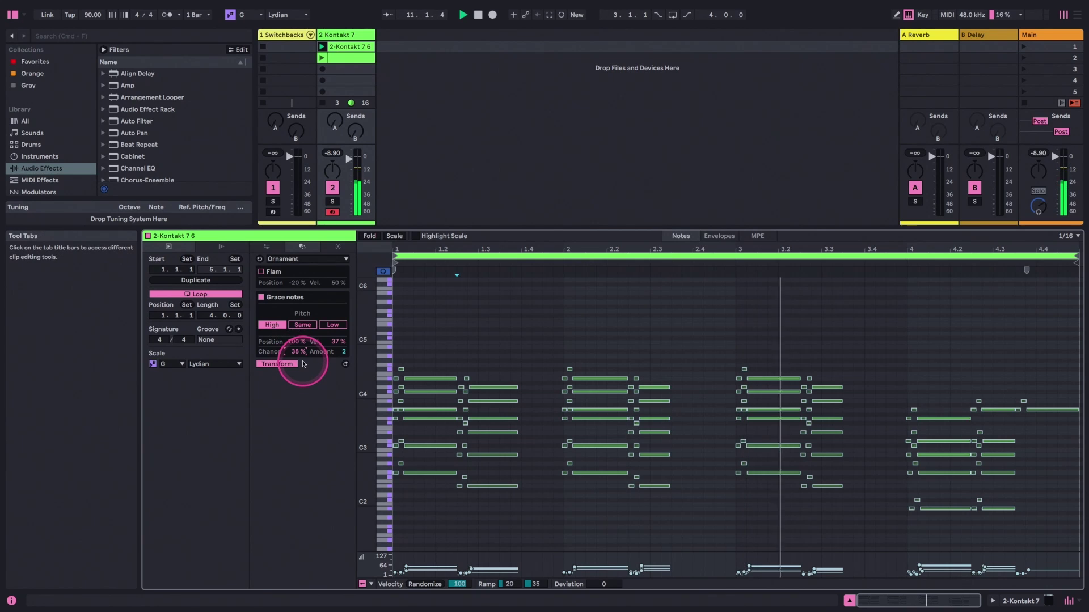
- Compare the clip with Scale Mode off and on, then raise the grace-note amount to 5
{"action": "key", "text": "space"}
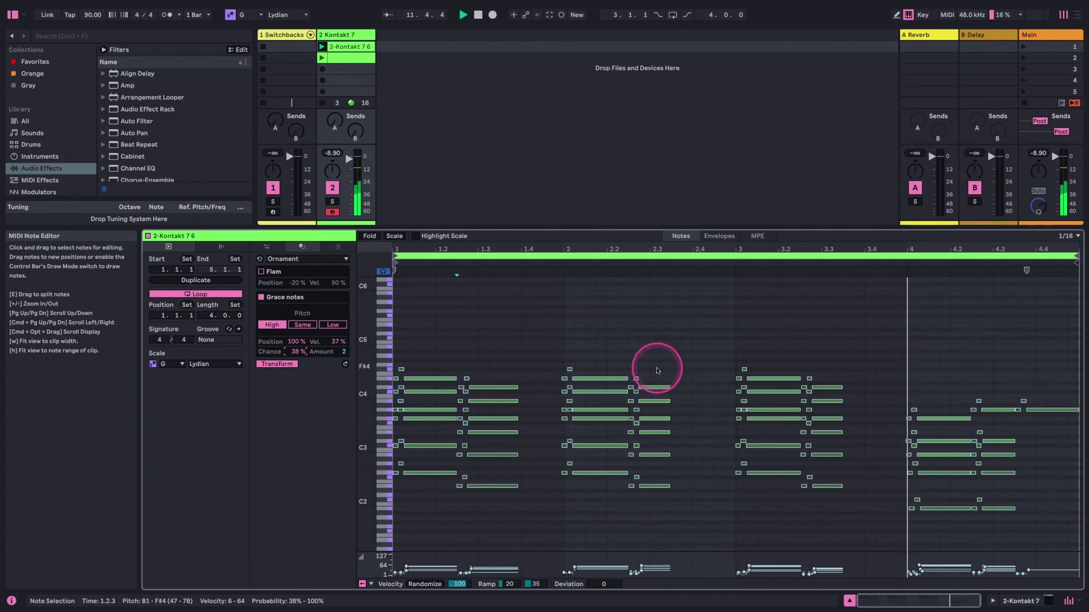
{"action": "left_click", "coordinate": [153, 363]}
{"action": "key", "text": "space"}
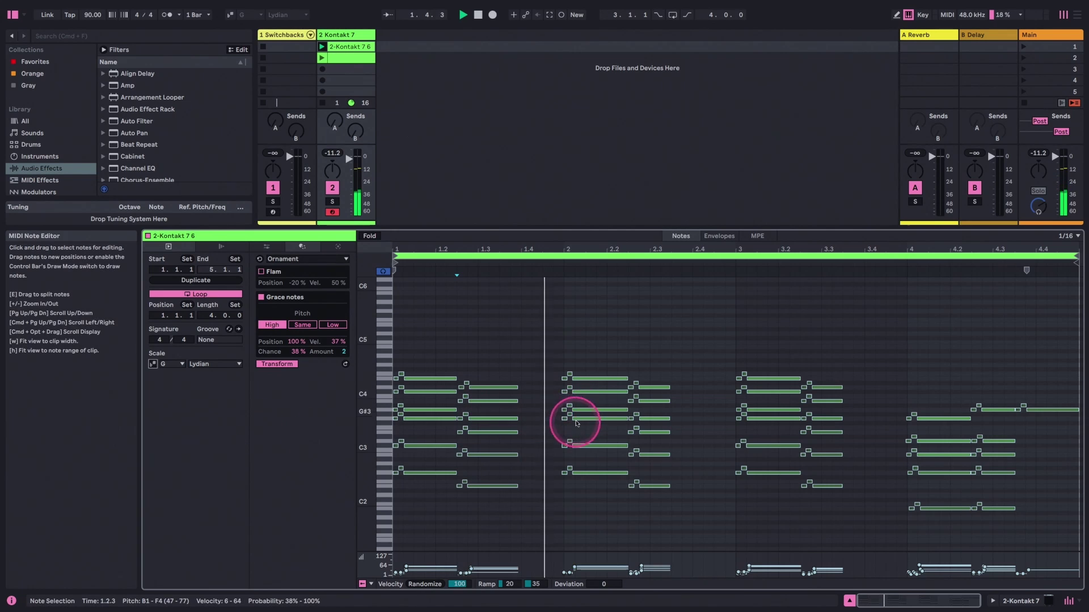
{"action": "left_click", "coordinate": [152, 365]}
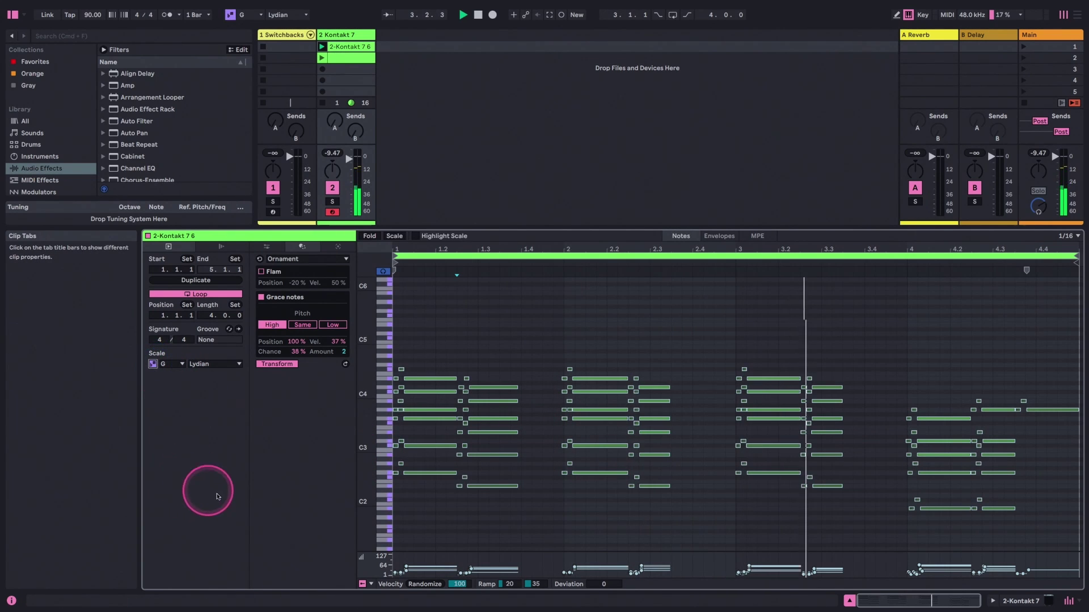
{"action": "left_click_drag", "start_coordinate": [344, 353], "coordinate": [341, 345]}
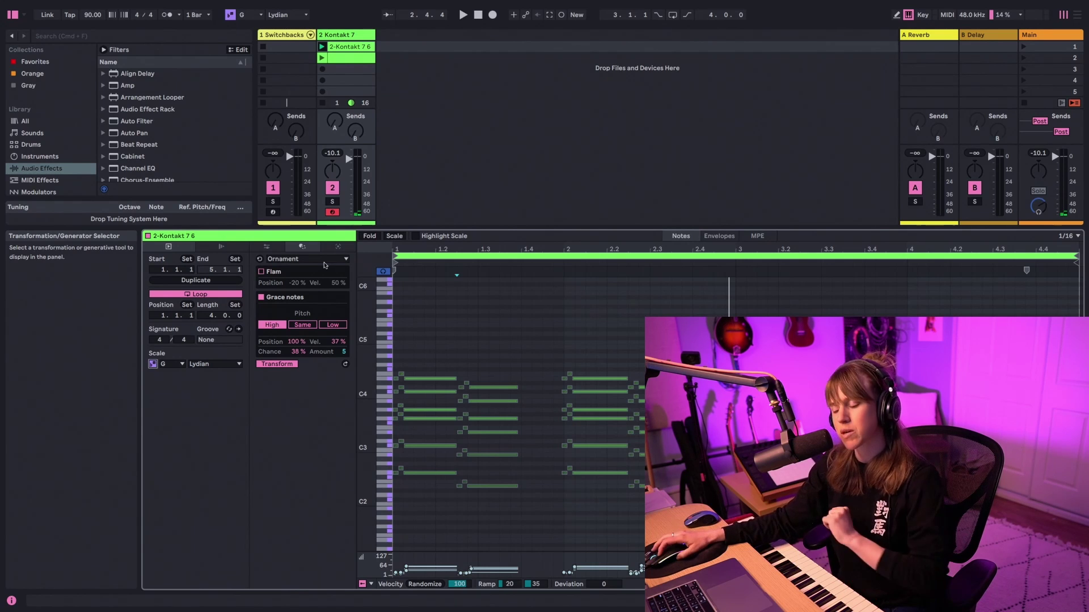
- Enlarge the session area and record the new clip '2-Kontakt 7 8' into Kontakt 7's slot 3
{"action": "left_click_drag", "start_coordinate": [489, 230], "coordinate": [493, 365]}
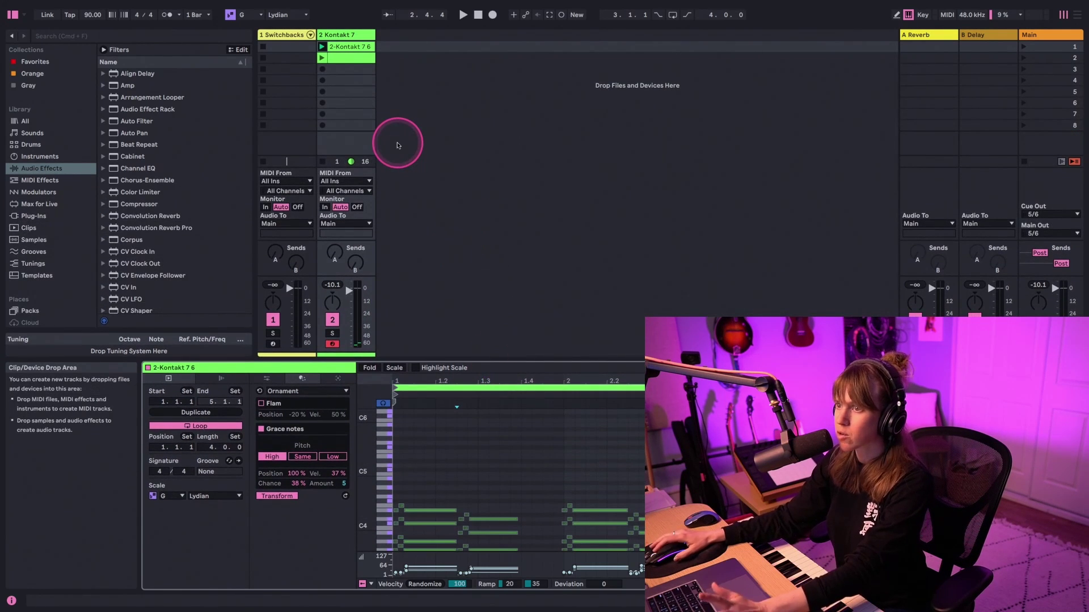
{"action": "left_click", "coordinate": [342, 70]}
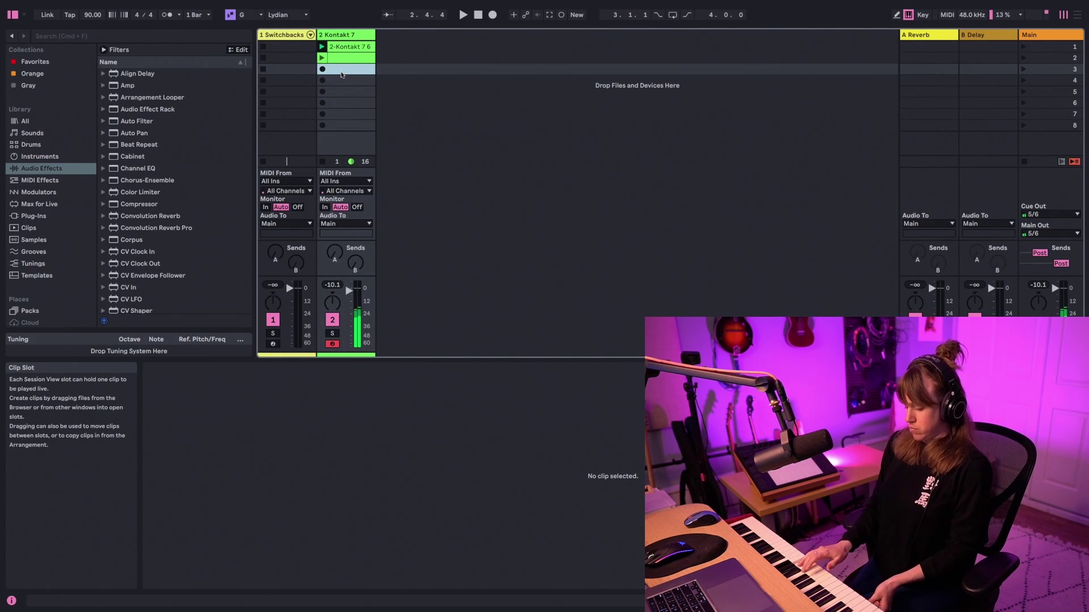
{"action": "left_click", "coordinate": [323, 70]}
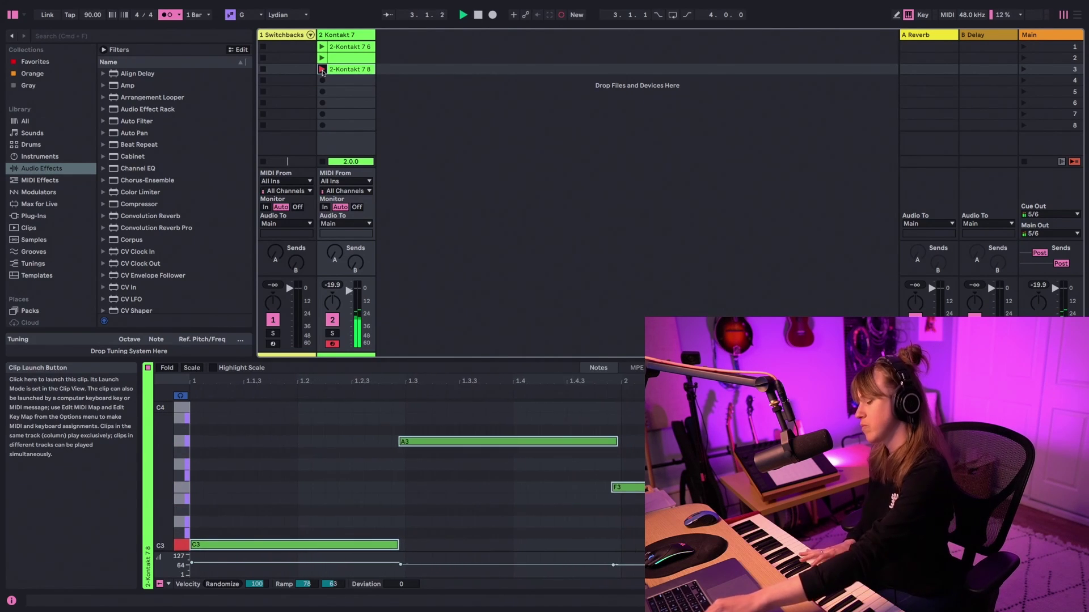
{"action": "left_click", "coordinate": [321, 69]}
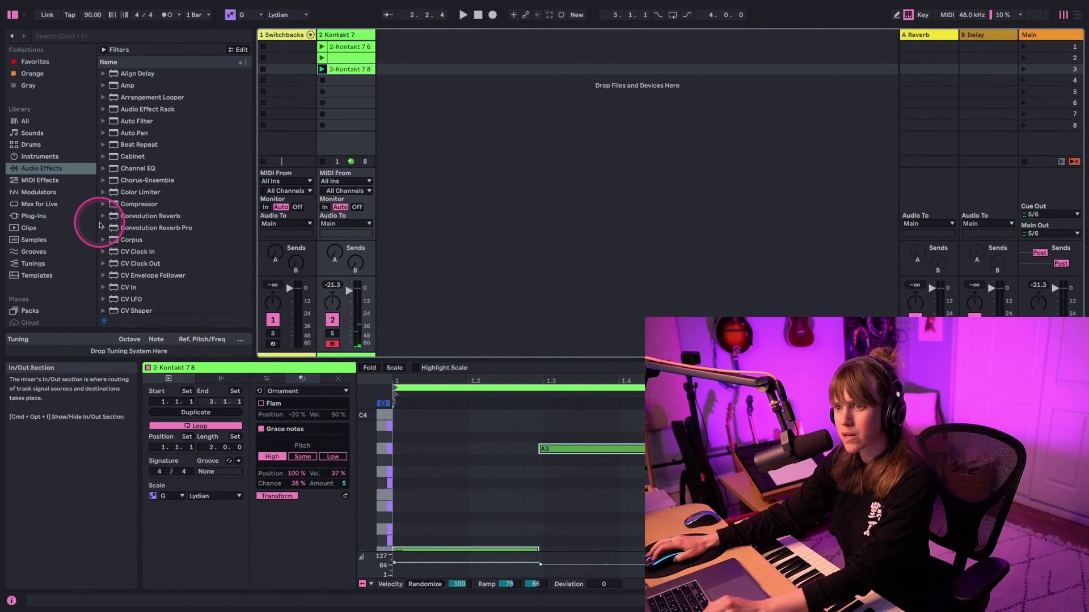
- Load the Chord MIDI effect from the browser onto the Kontakt 7 track
{"action": "left_click", "coordinate": [37, 180]}
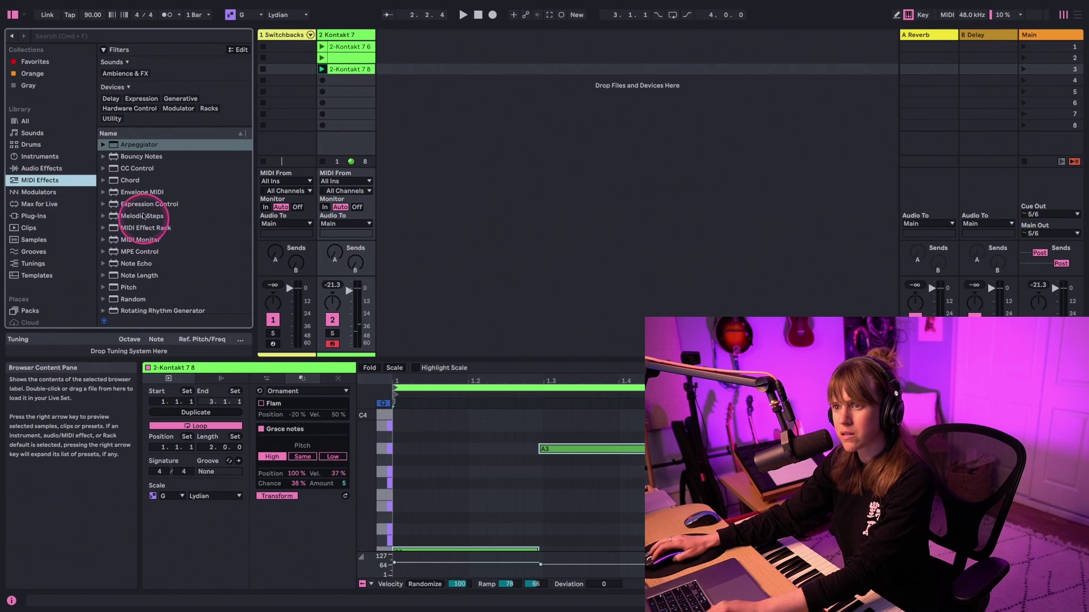
{"action": "left_click", "coordinate": [118, 184]}
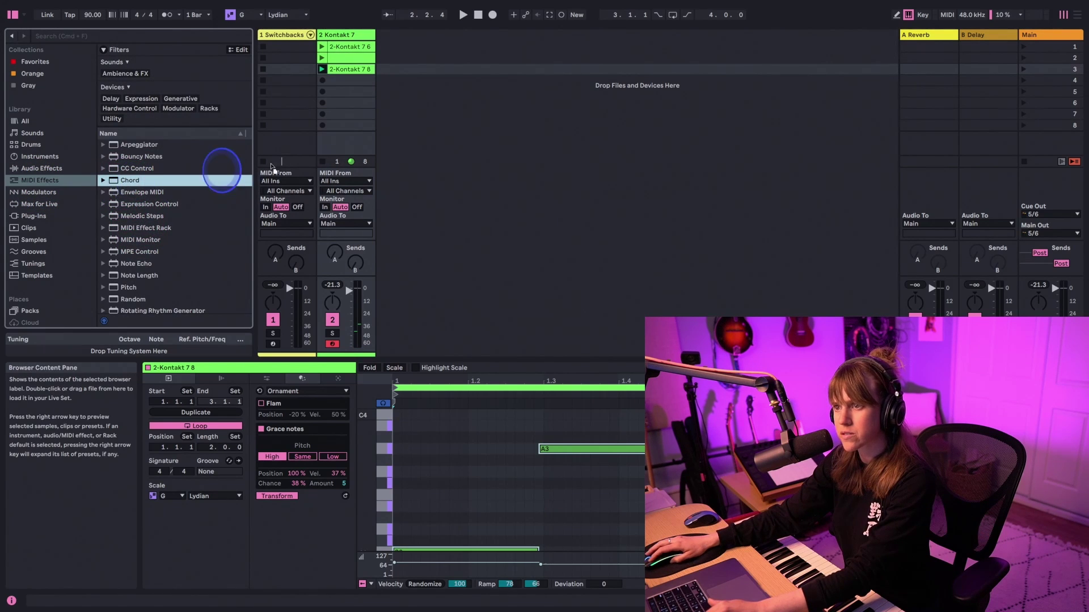
{"action": "left_click_drag", "start_coordinate": [357, 128], "coordinate": [357, 128]}
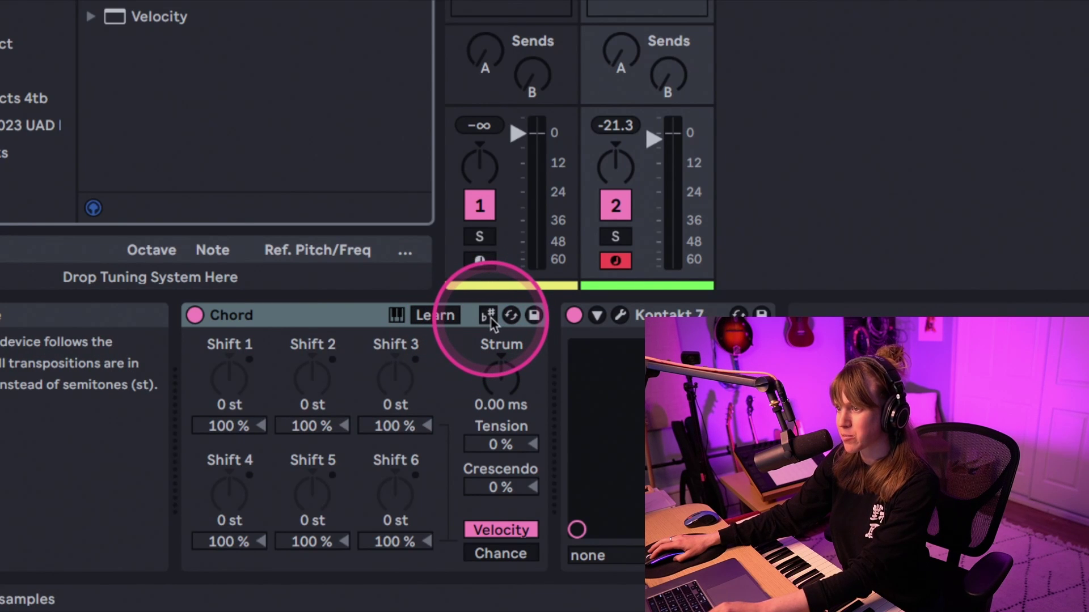
- Make Chord's shifts follow the clip scale in scale degrees
{"action": "left_click", "coordinate": [489, 316]}
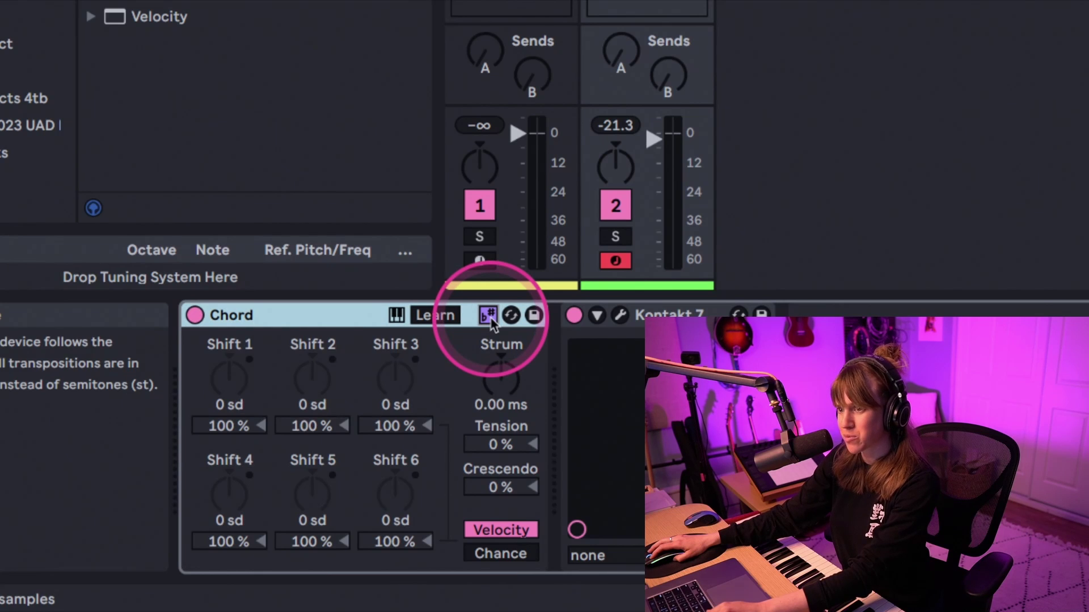
{"action": "left_click", "coordinate": [489, 316]}
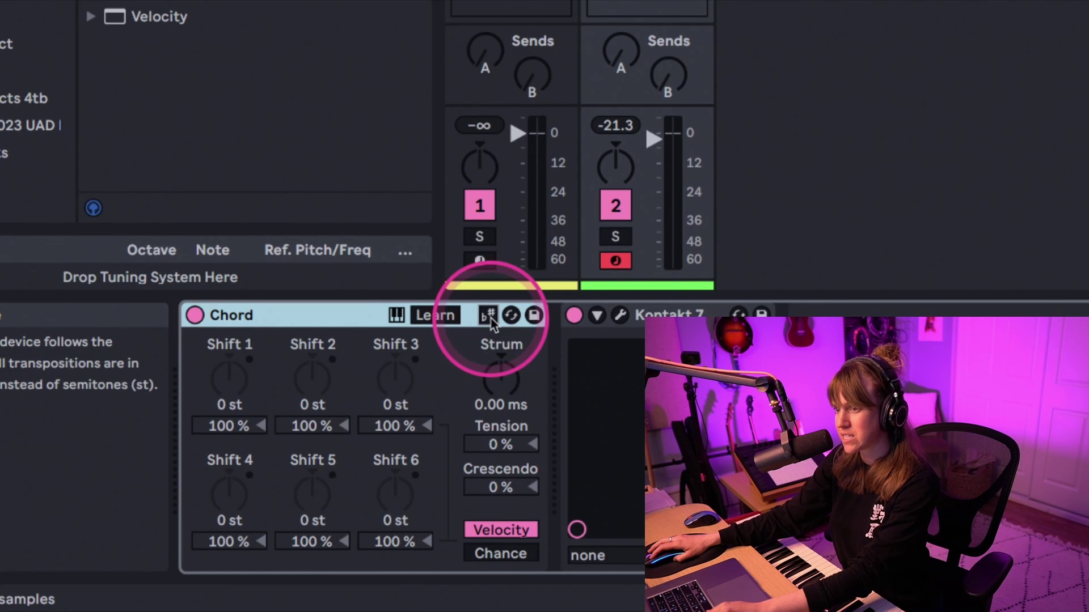
{"action": "left_click", "coordinate": [488, 316]}
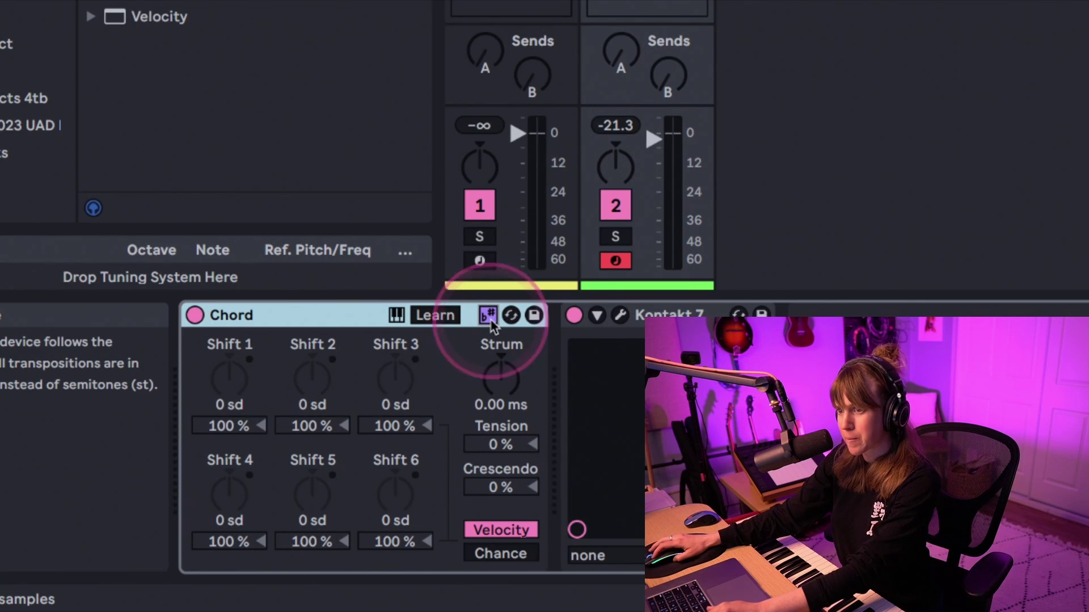
{"action": "left_click", "coordinate": [227, 388]}
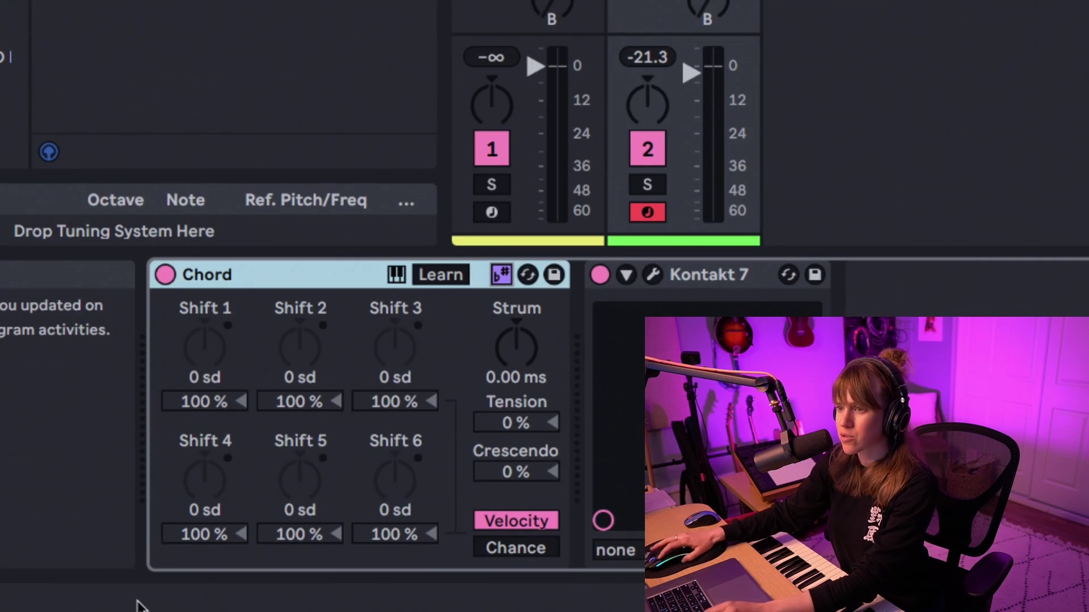
- Set the Chord shifts to +2, +4, +8 and +11 scale degrees
{"action": "left_click", "coordinate": [159, 519]}
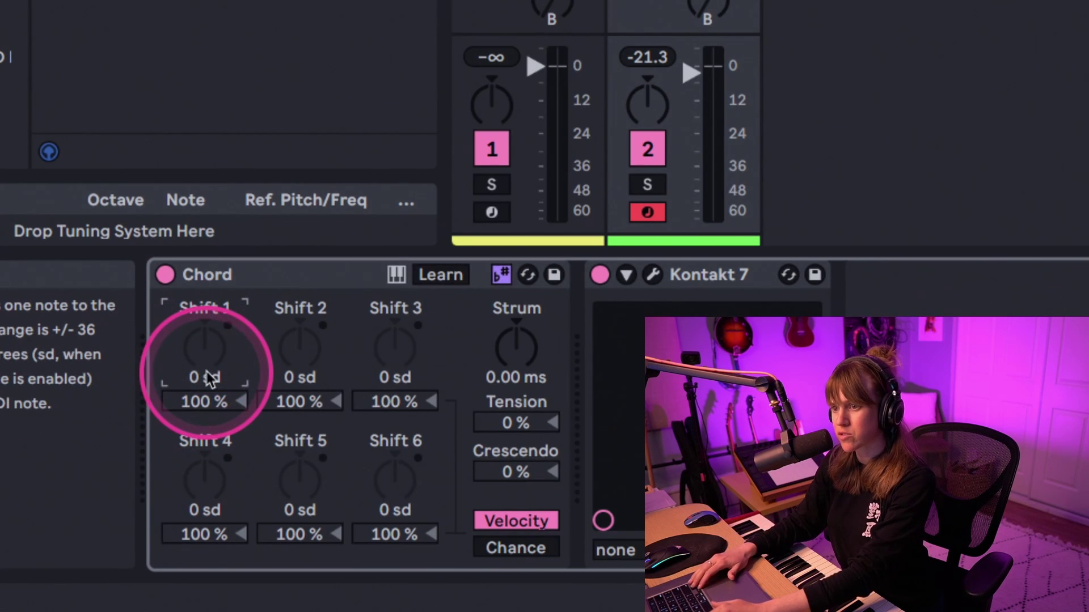
{"action": "left_click_drag", "start_coordinate": [207, 379], "coordinate": [207, 376]}
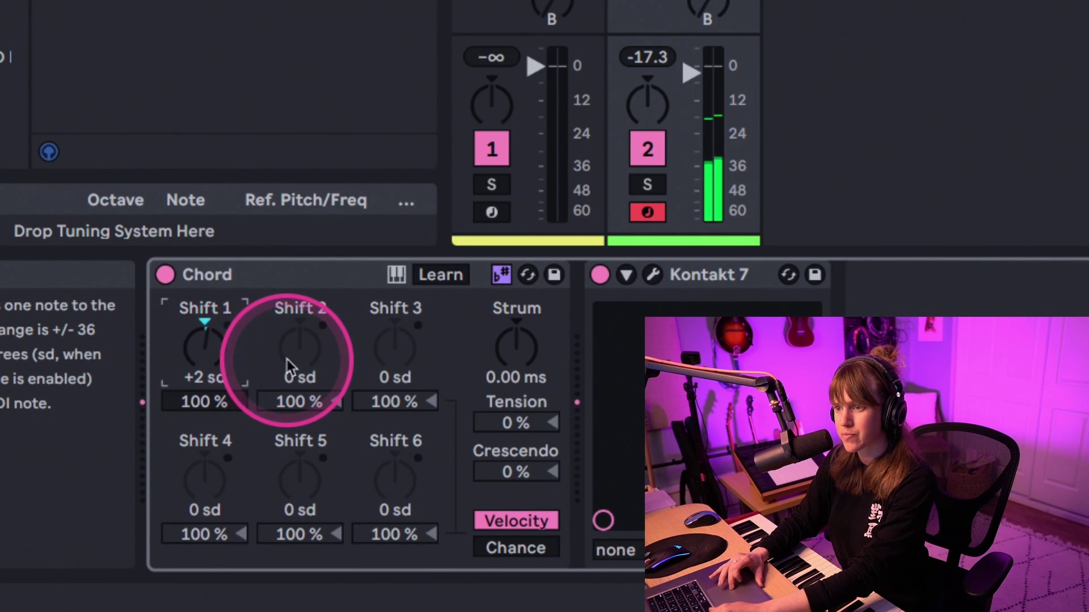
{"action": "left_click_drag", "start_coordinate": [294, 358], "coordinate": [295, 358]}
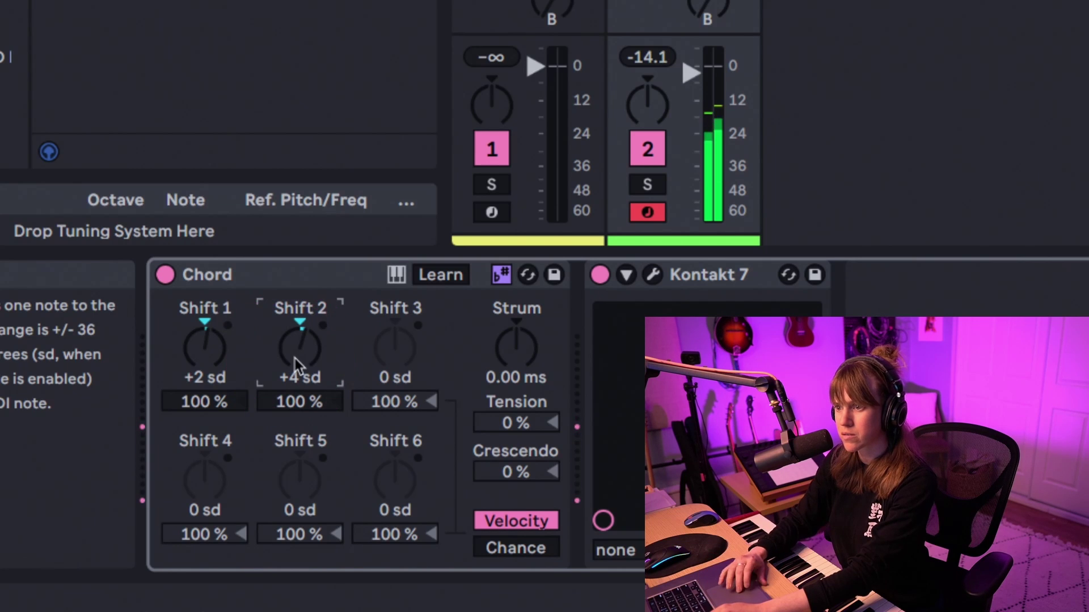
{"action": "left_click", "coordinate": [372, 357]}
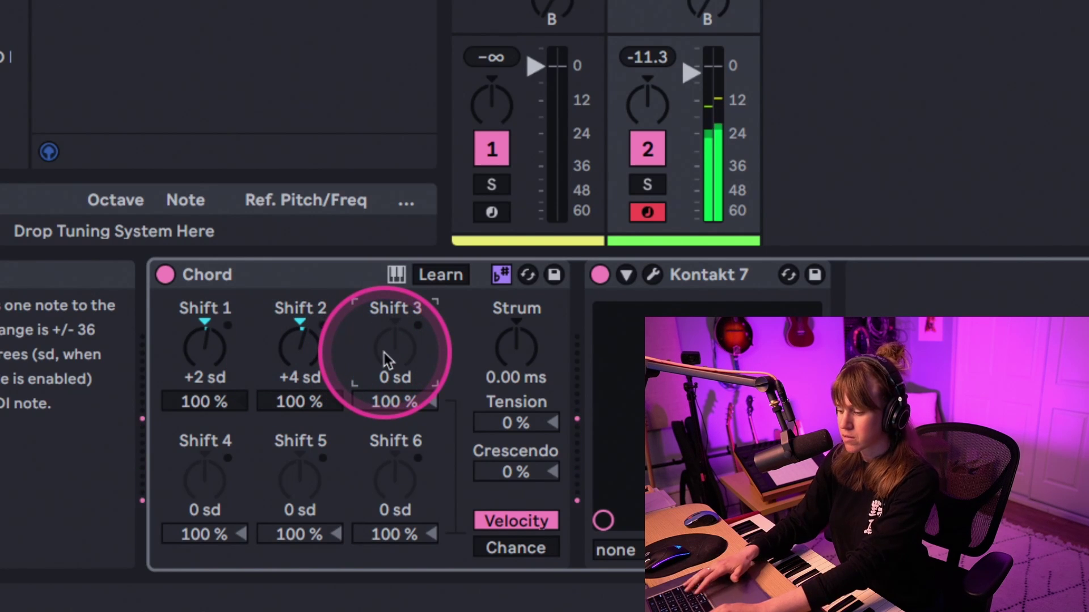
{"action": "left_click_drag", "start_coordinate": [384, 352], "coordinate": [384, 358]}
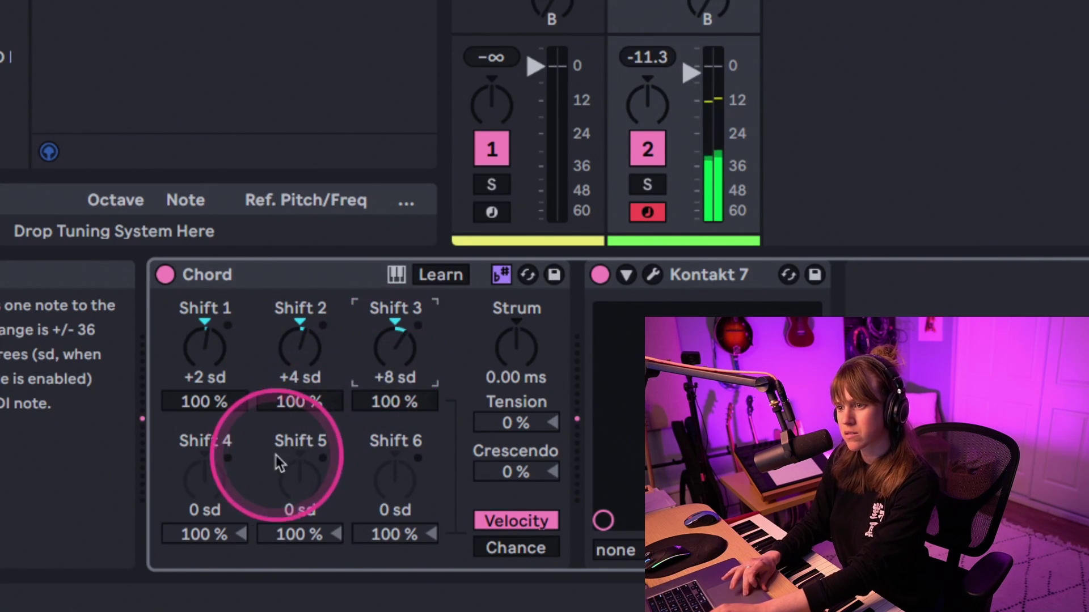
{"action": "left_click", "coordinate": [211, 479]}
{"action": "type", "text": "12"}
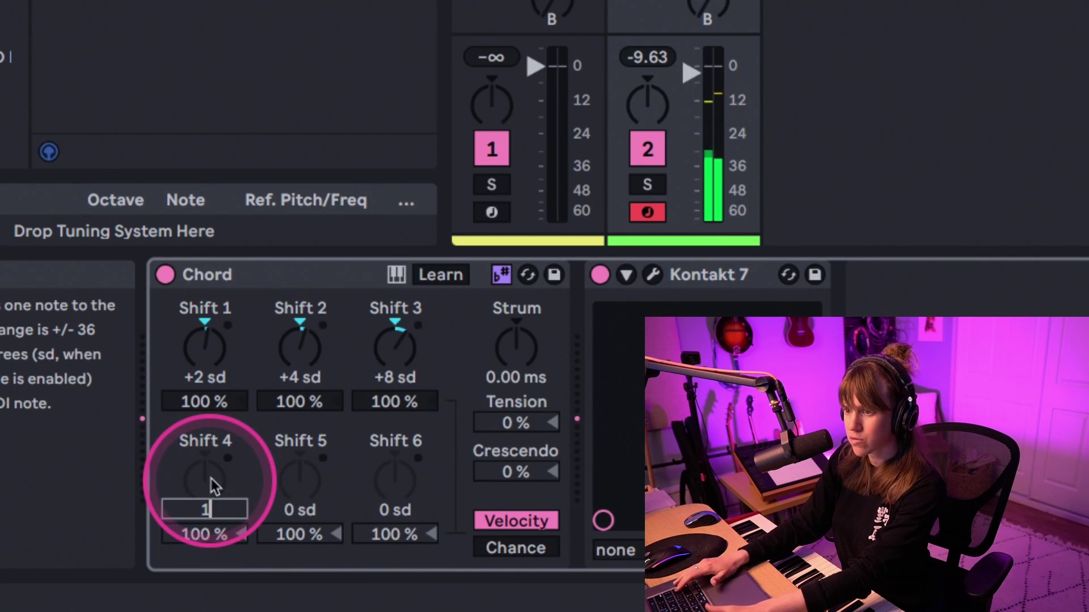
{"action": "key", "text": "Return"}
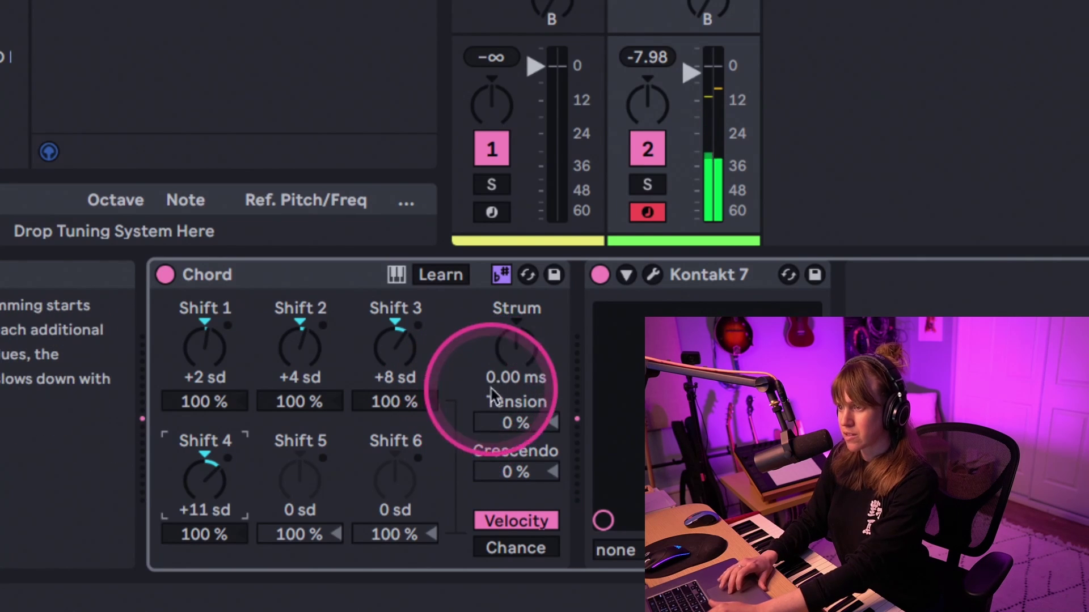
- Raise Chord's Strum to 25.8 ms and try tension values, leaving Tension at 0%
{"action": "left_click", "coordinate": [516, 352]}
{"action": "left_click_drag", "start_coordinate": [518, 353], "coordinate": [532, 353]}
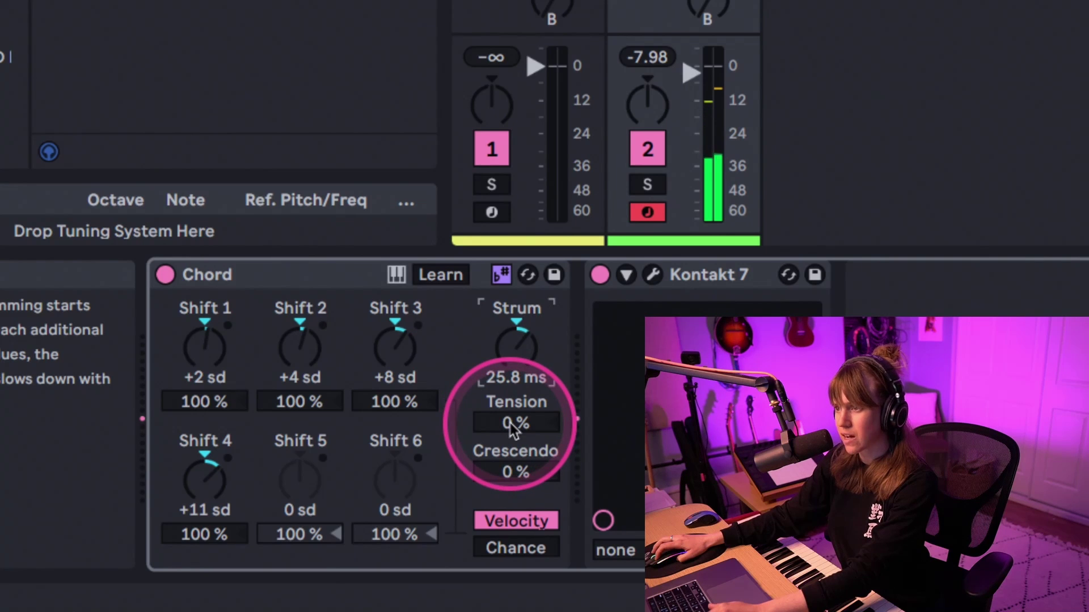
{"action": "left_click_drag", "start_coordinate": [510, 424], "coordinate": [525, 423]}
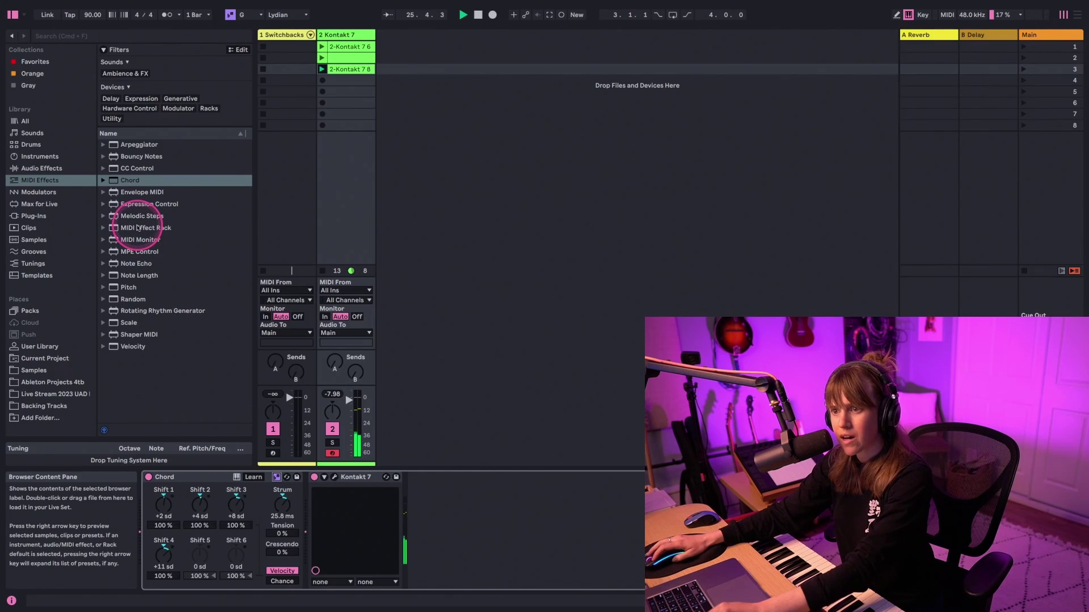
- Insert a Random effect after Chord with 40% chance and 4 choices
{"action": "left_click", "coordinate": [125, 301]}
{"action": "left_click_drag", "start_coordinate": [125, 302], "coordinate": [325, 498]}
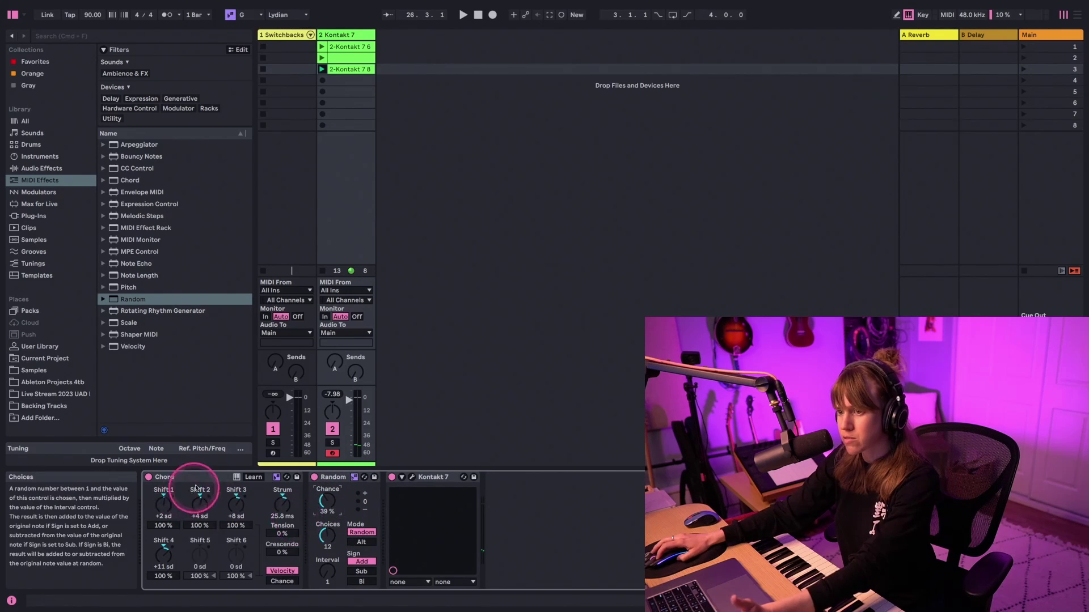
{"action": "left_click", "coordinate": [336, 480]}
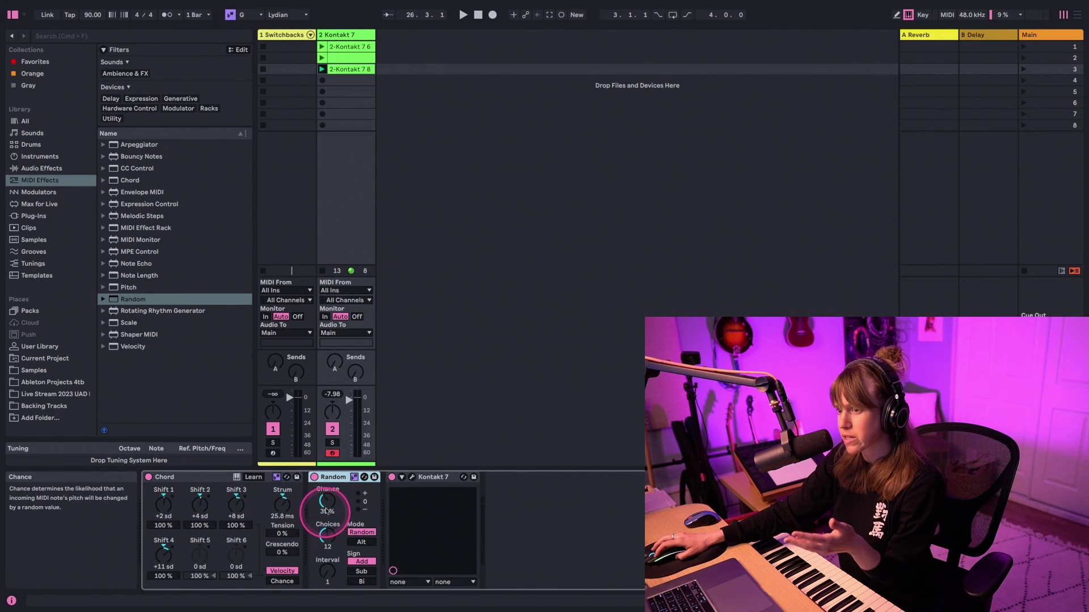
{"action": "left_click_drag", "start_coordinate": [327, 510], "coordinate": [332, 512]}
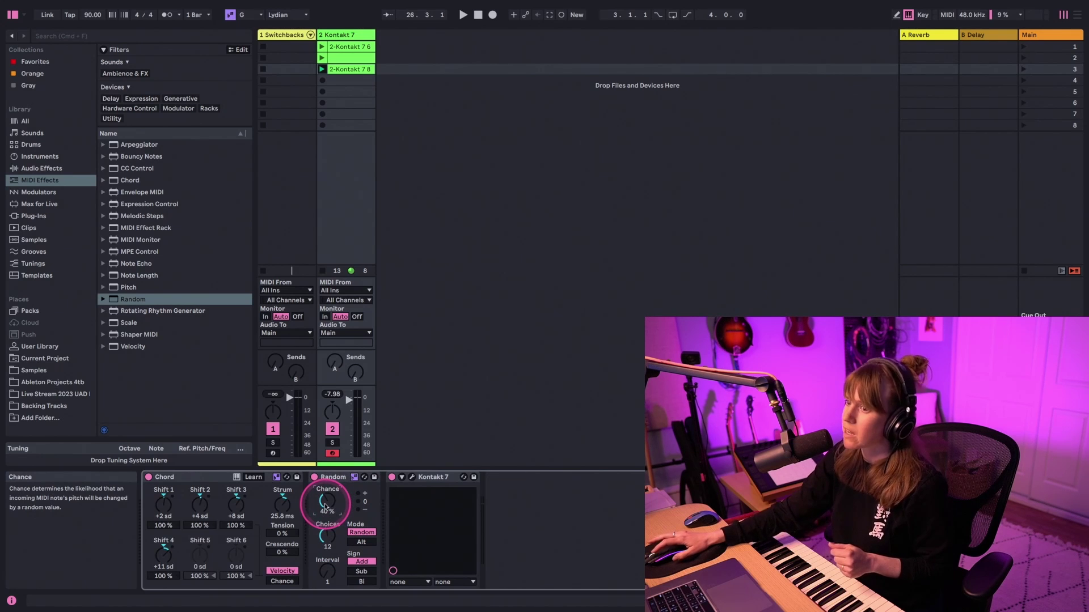
{"action": "left_click", "coordinate": [330, 537]}
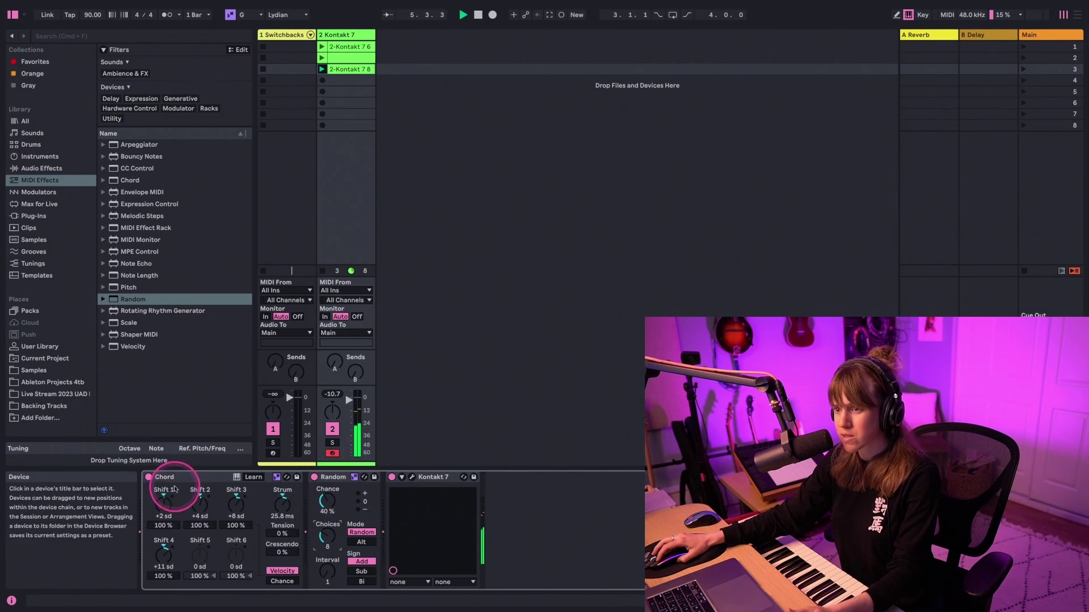
- Set the Random device's interval to 4 scale degrees
{"action": "left_click", "coordinate": [176, 491]}
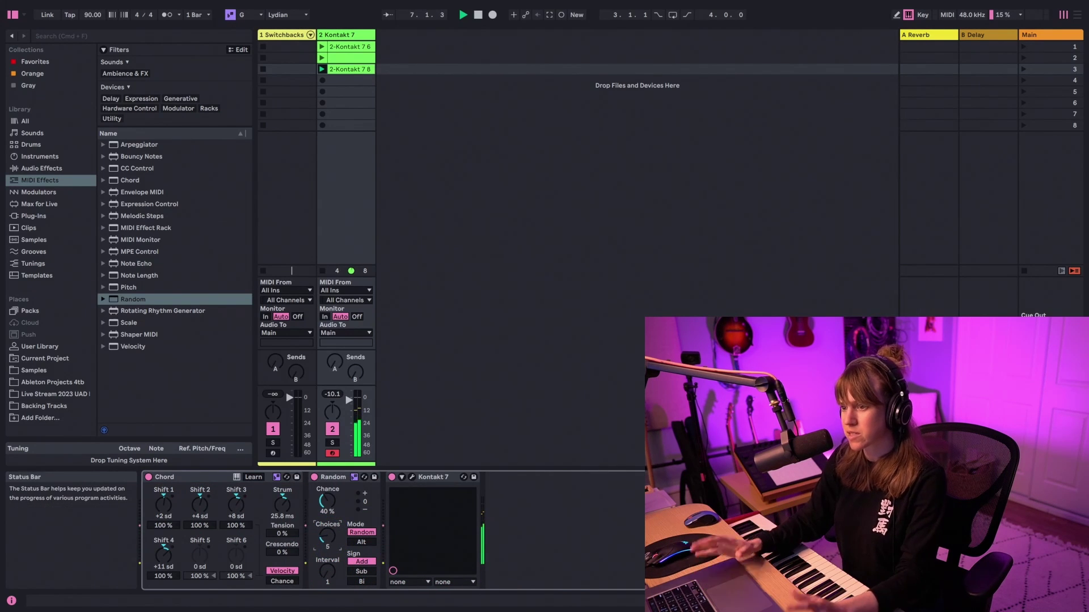
{"action": "left_click", "coordinate": [541, 606]}
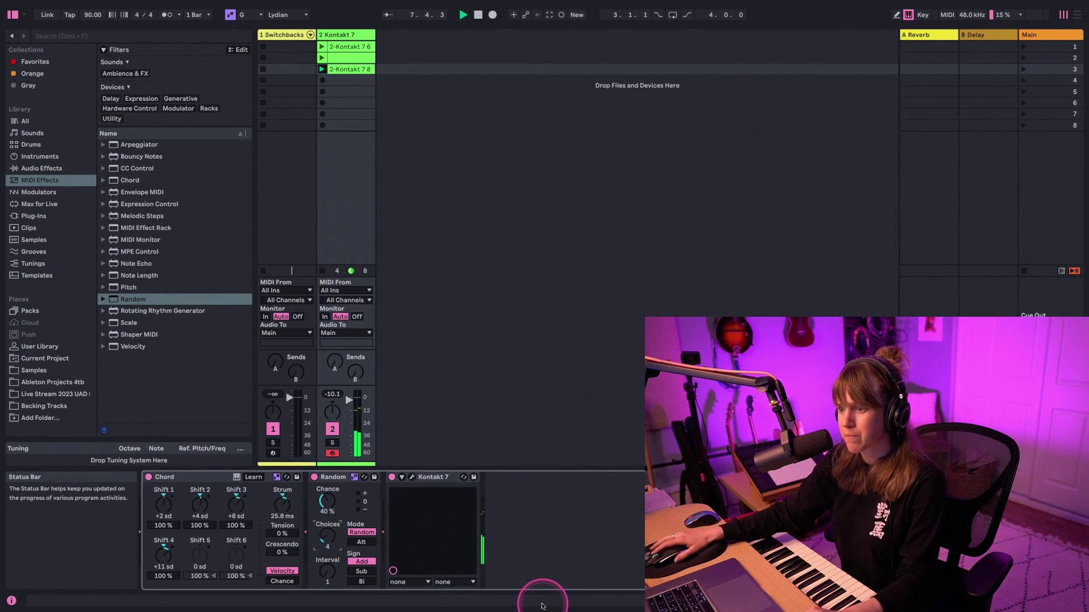
{"action": "left_click", "coordinate": [377, 562]}
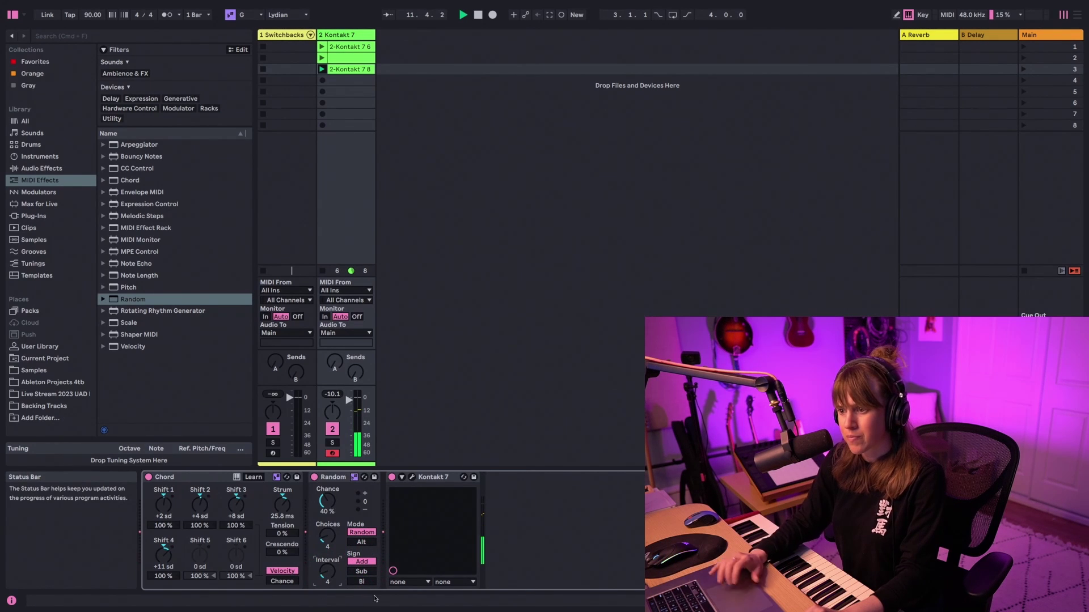
{"action": "left_click", "coordinate": [328, 576]}
{"action": "left_click_drag", "start_coordinate": [327, 578], "coordinate": [333, 586]}
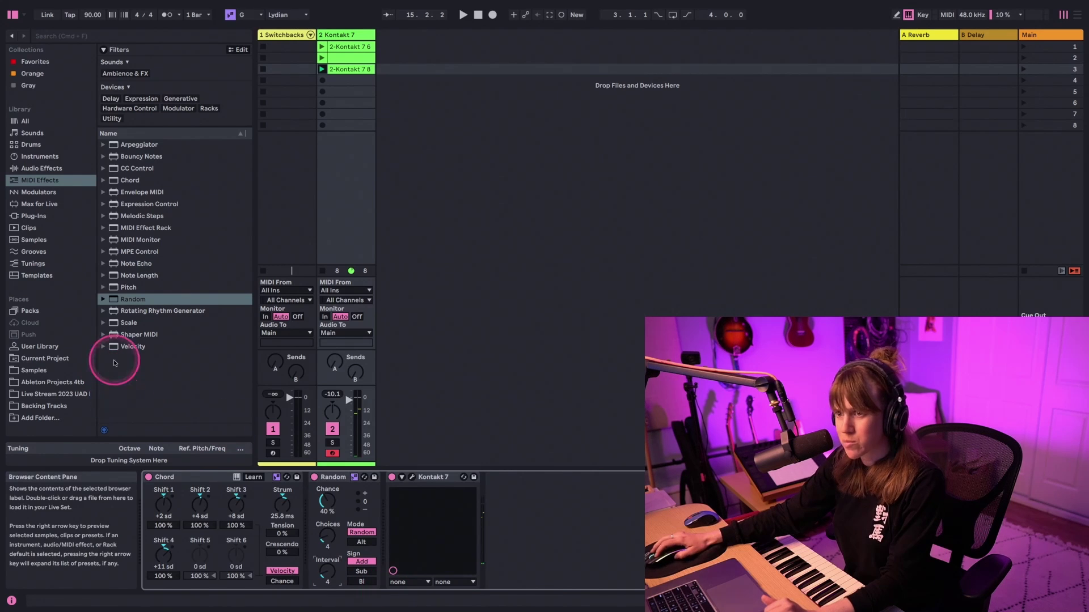
{"action": "left_click_drag", "start_coordinate": [129, 144], "coordinate": [491, 480]}
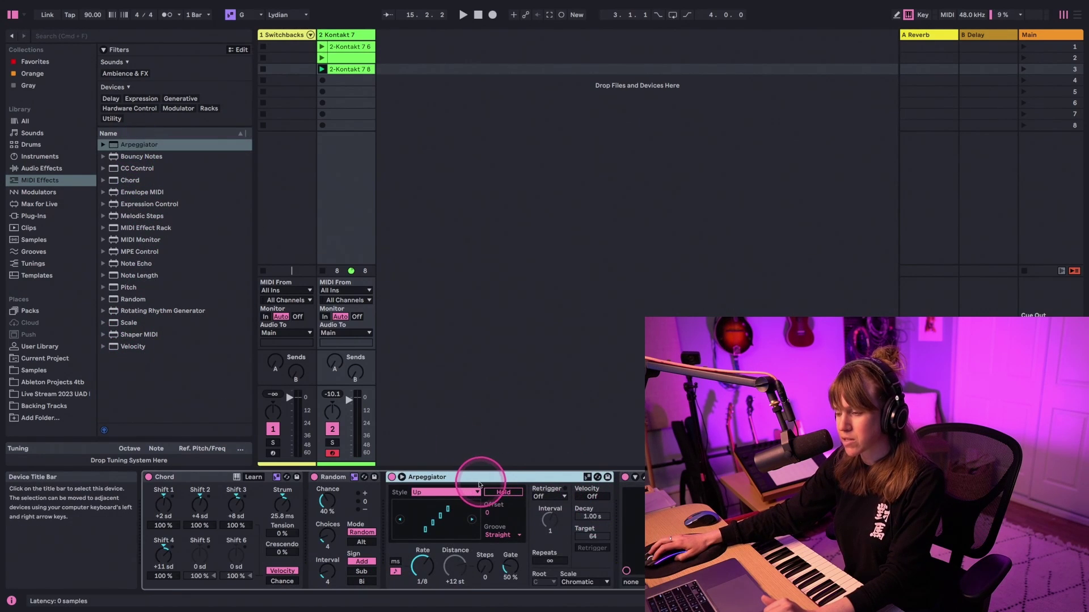
{"action": "left_click", "coordinate": [587, 478]}
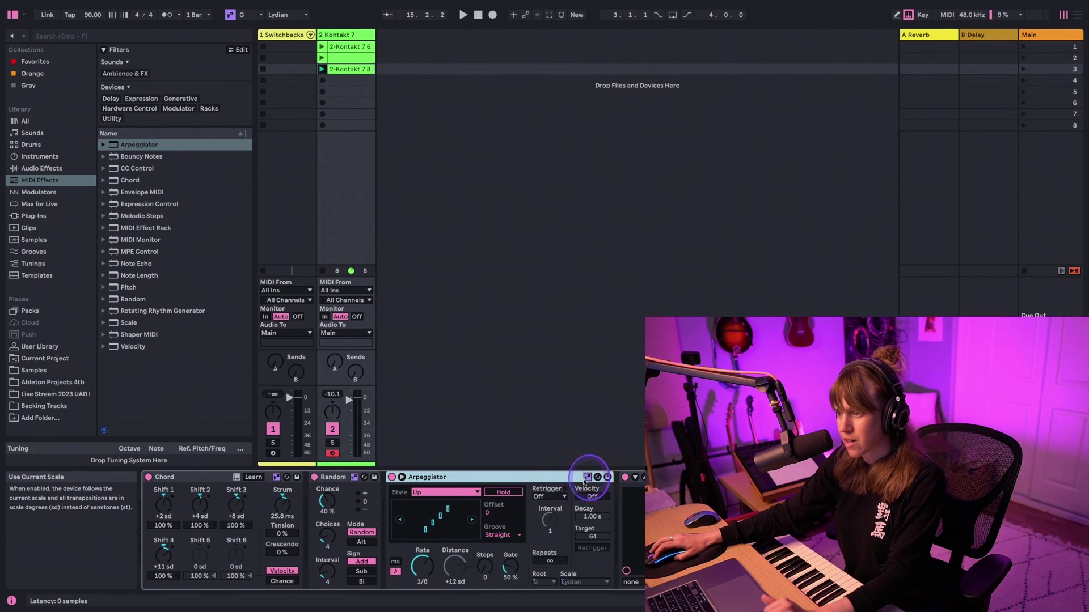
{"action": "left_click", "coordinate": [587, 478]}
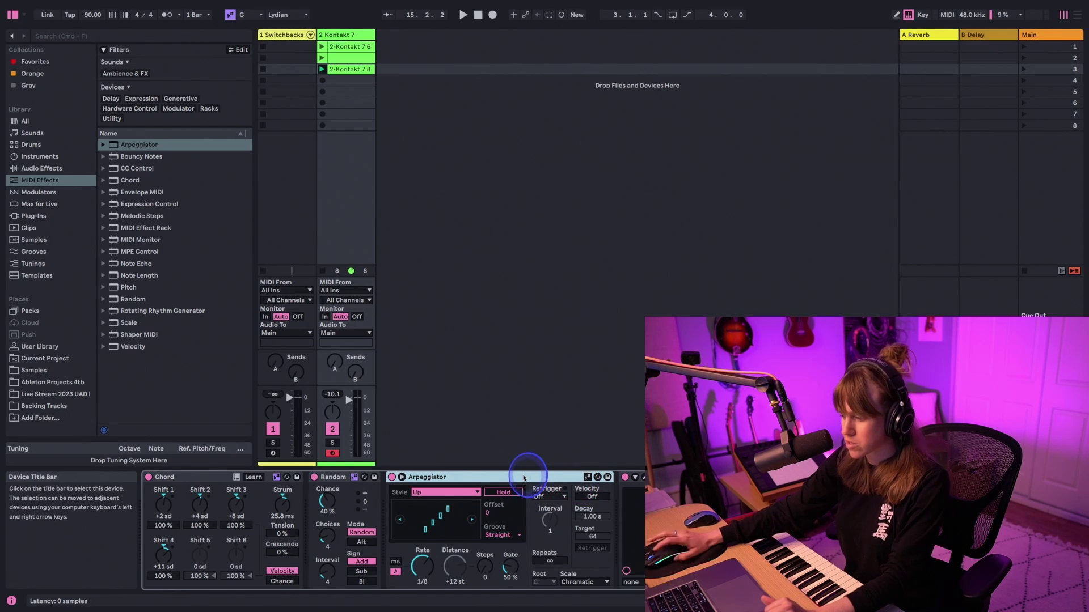
{"action": "key", "text": "Delete"}
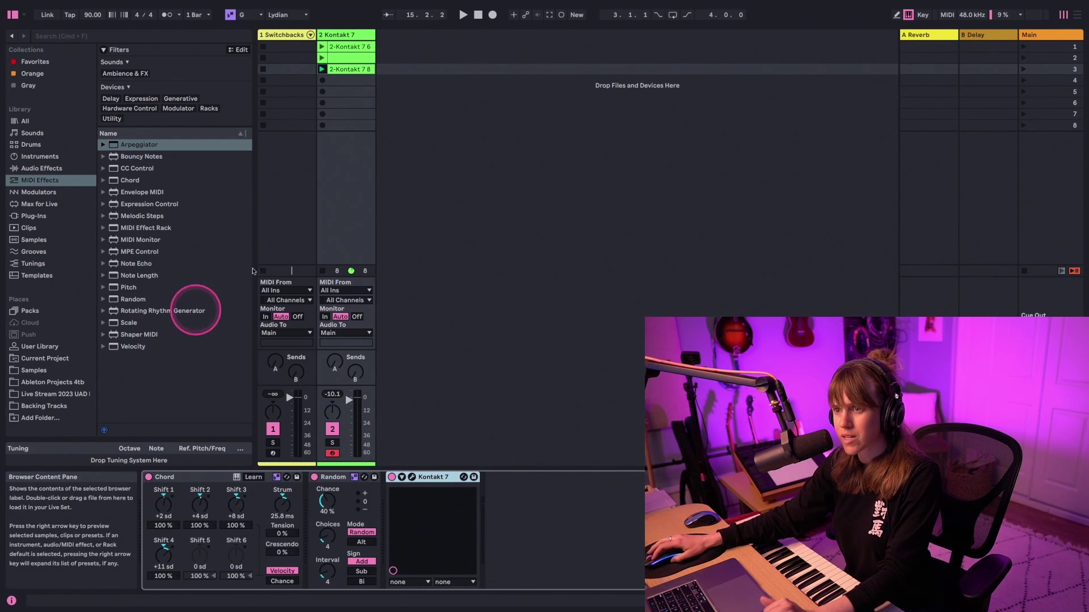
- Delete the Kontakt 7 track, arm Switchbacks, and turn on Meld's Use Current Scale
{"action": "key", "text": "Delete"}
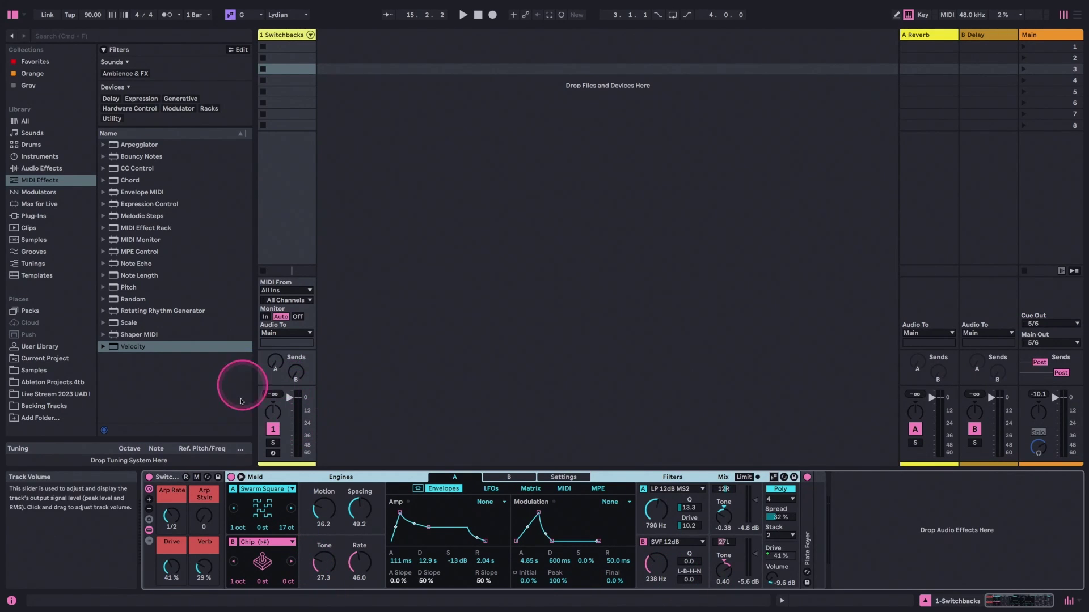
{"action": "left_click", "coordinate": [273, 453]}
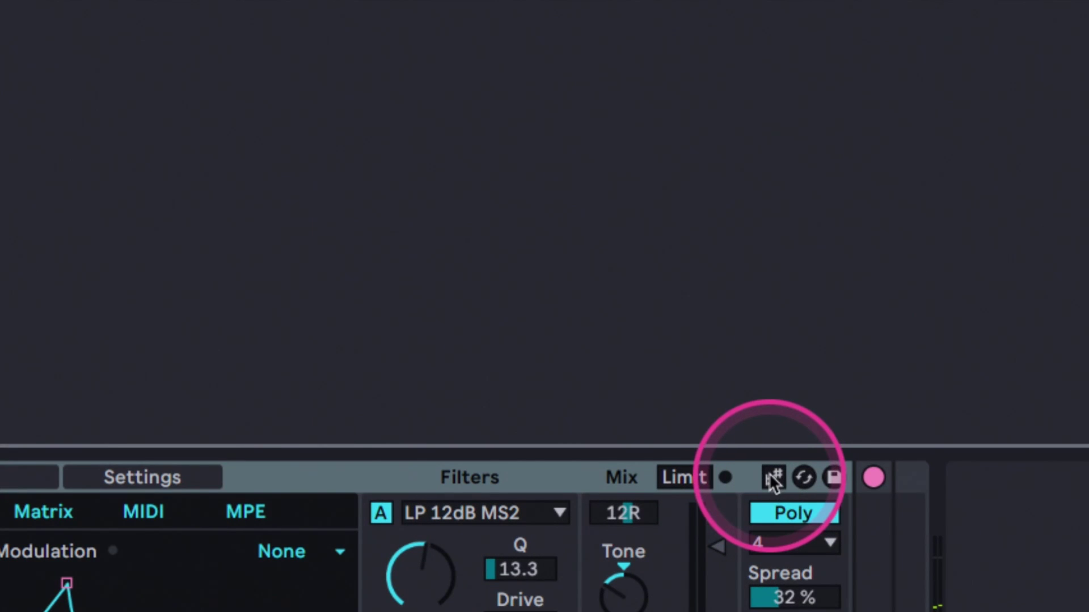
{"action": "left_click", "coordinate": [774, 478]}
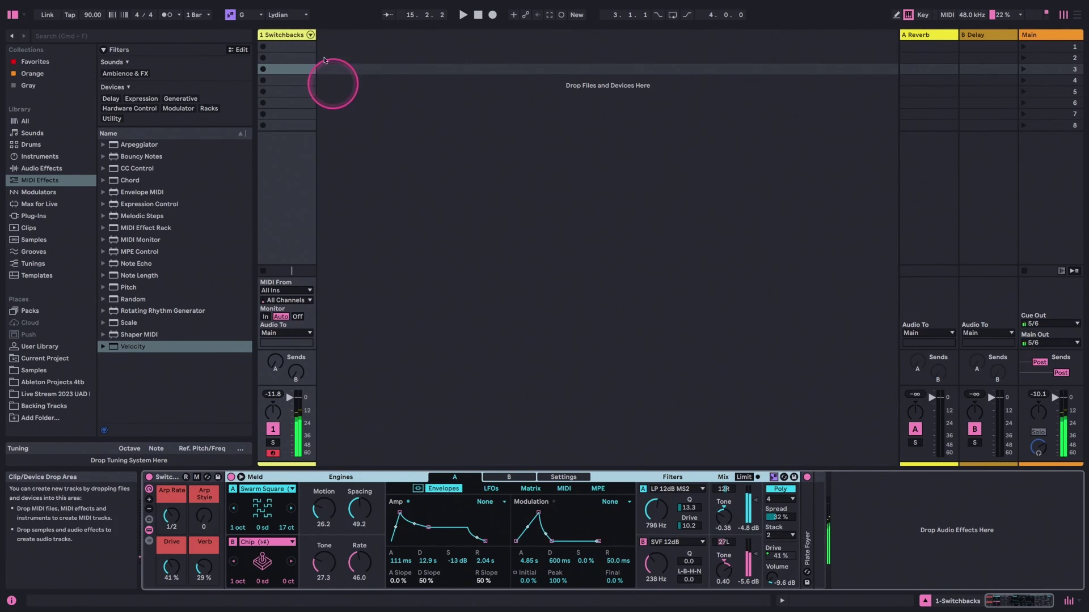
- Change the set's scale to Minor Pentatonic, then to G Hirajoshi
{"action": "left_click", "coordinate": [289, 14]}
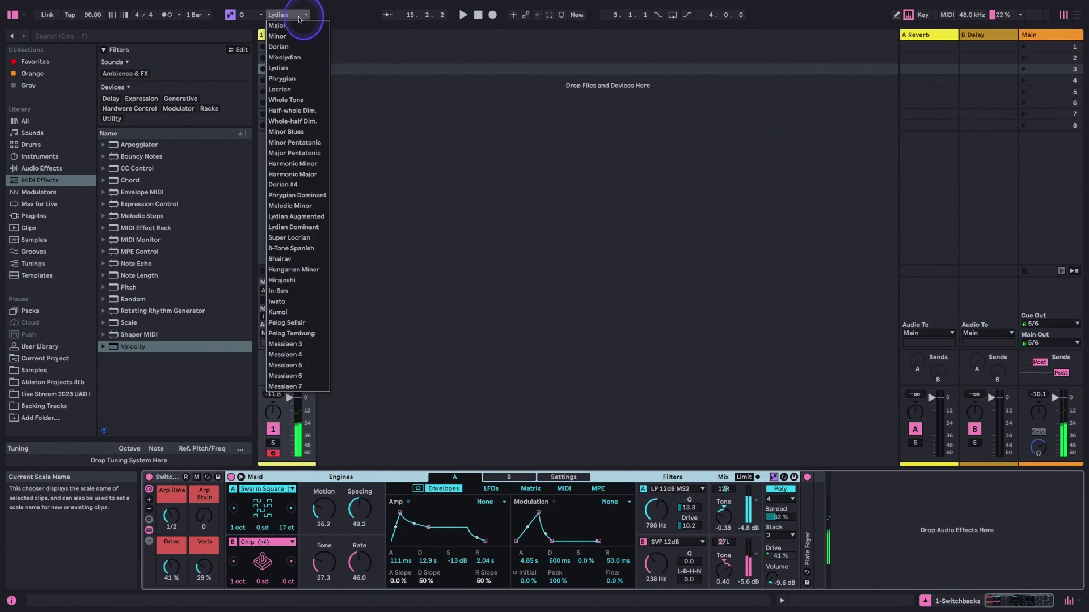
{"action": "left_click", "coordinate": [294, 143]}
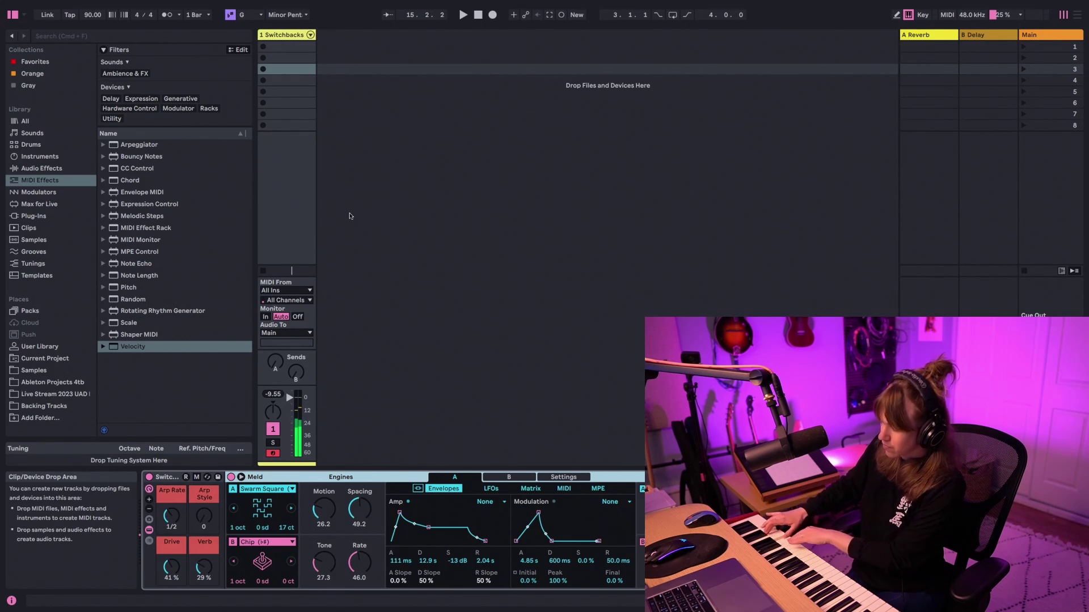
{"action": "left_click", "coordinate": [288, 15]}
{"action": "left_click", "coordinate": [288, 281]}
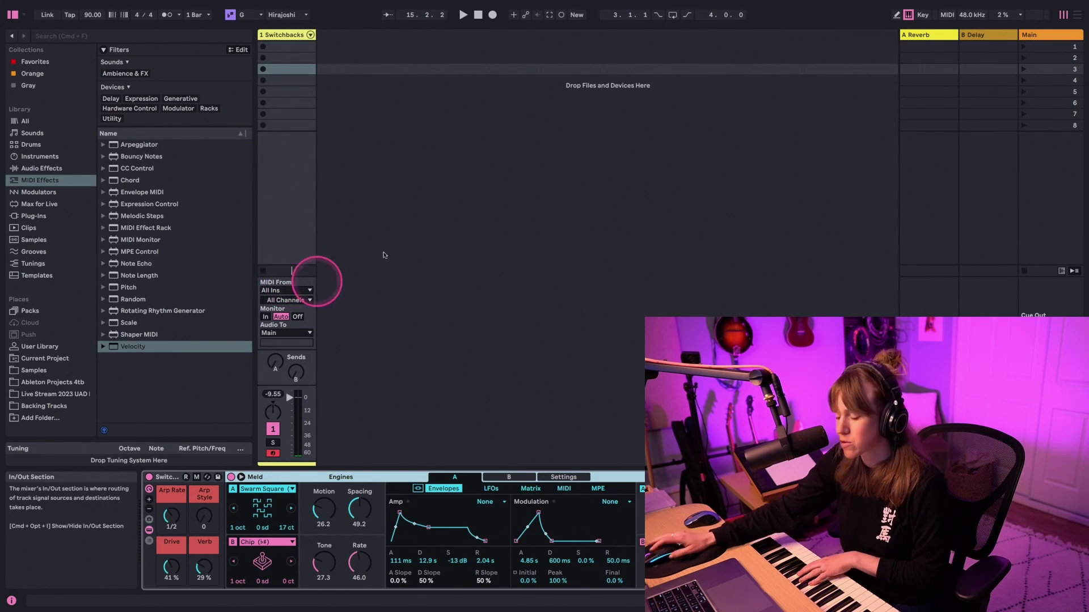
{"action": "left_click", "coordinate": [411, 231]}
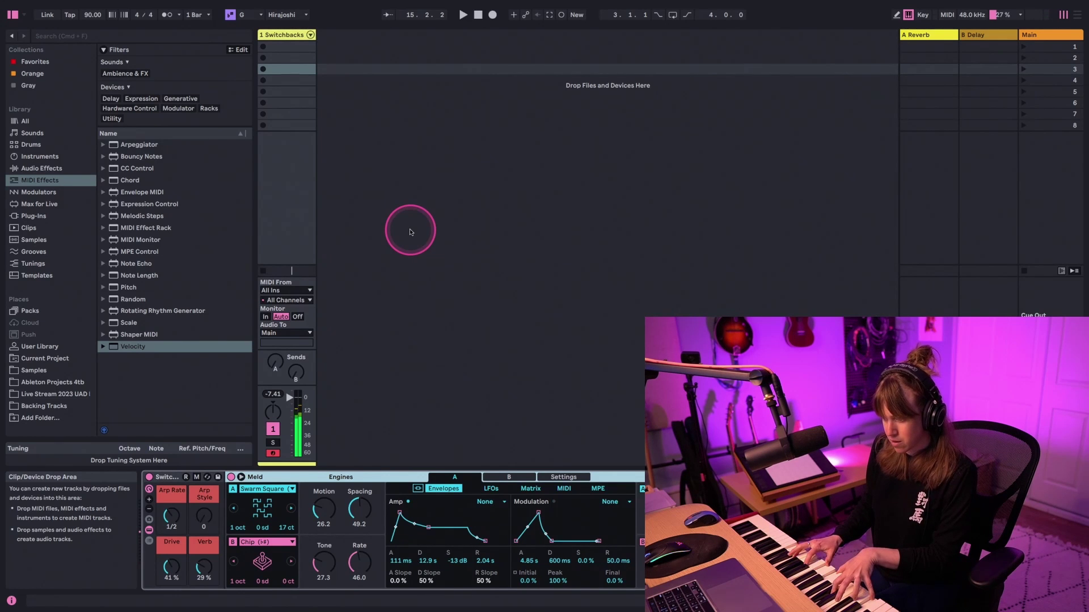
{"action": "left_click", "coordinate": [411, 232]}
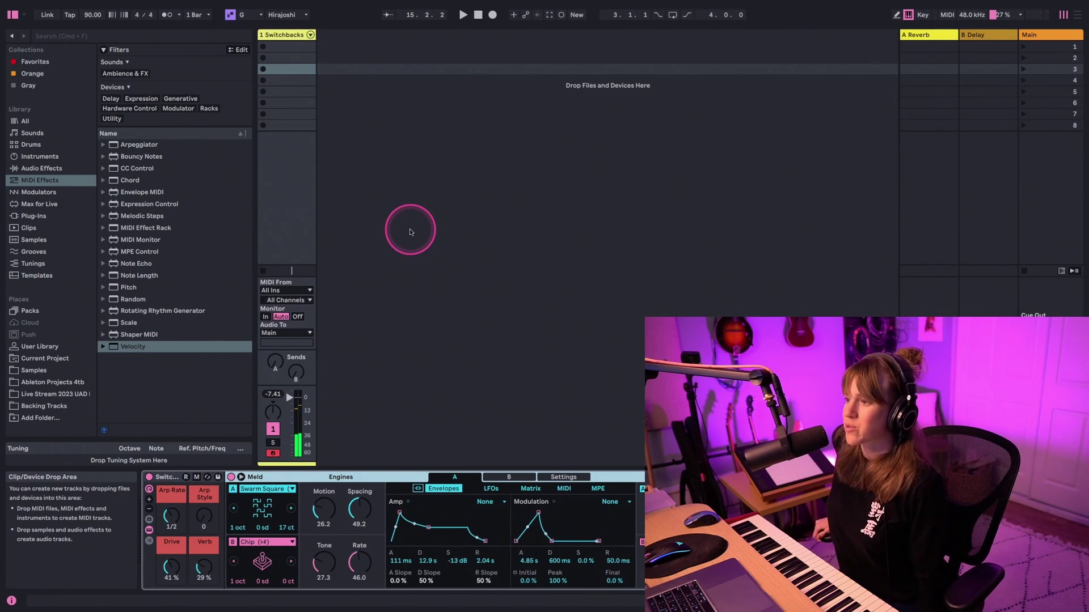
{"action": "left_click", "coordinate": [420, 328]}
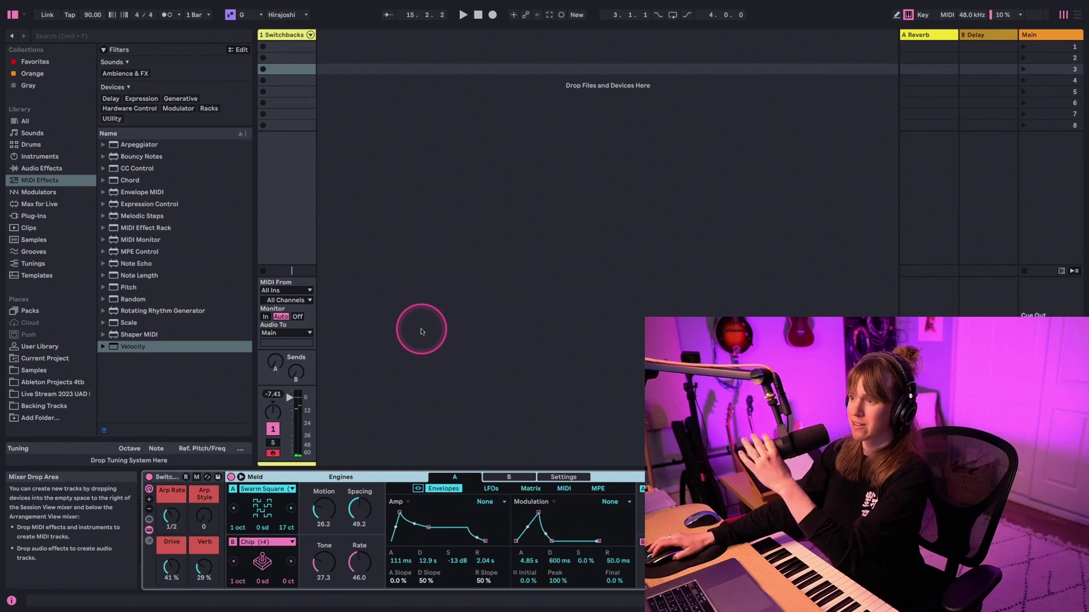